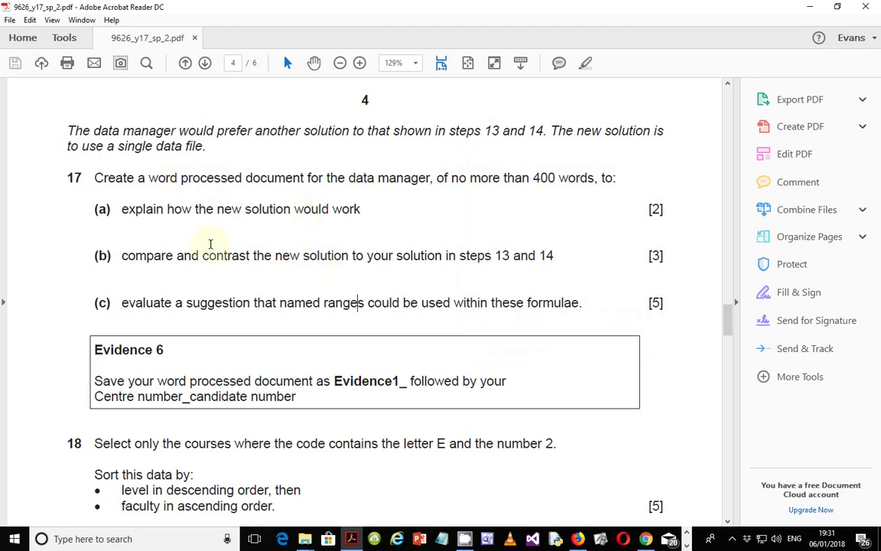
# - Start Word 2016 with a new blank document, then return to the exam PDF
pyautogui.click(364, 302)
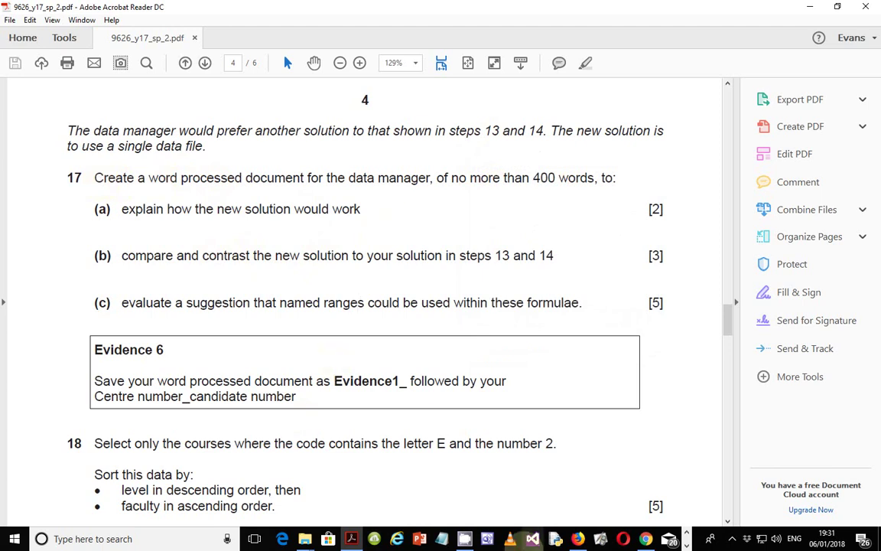
pyautogui.click(14, 538)
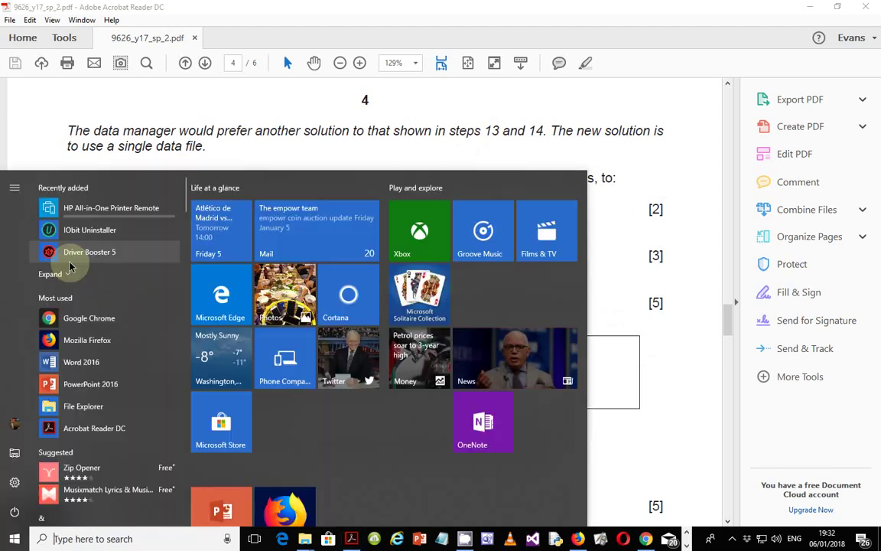
pyautogui.click(84, 360)
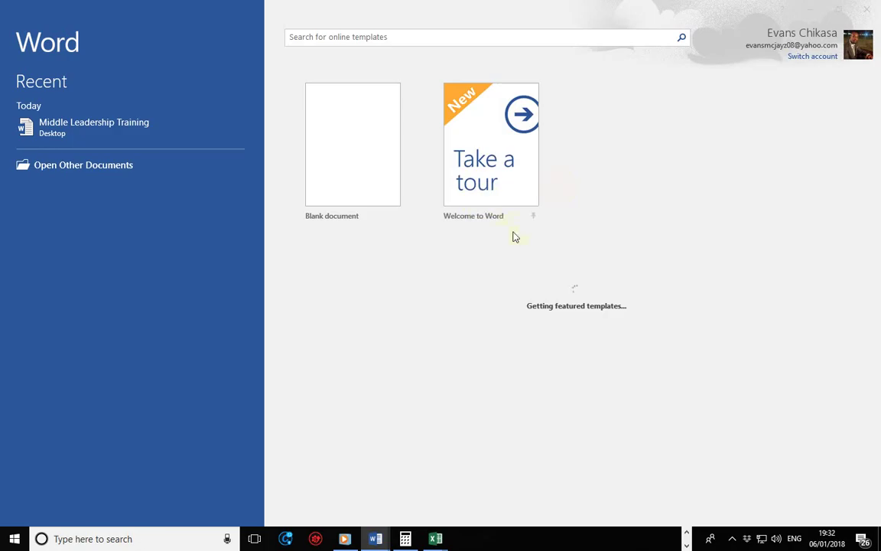
pyautogui.click(360, 137)
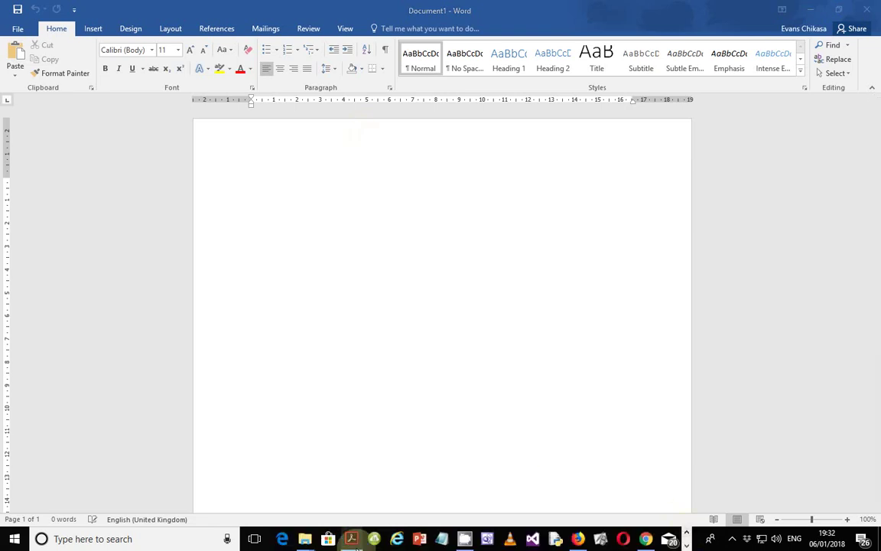
pyautogui.click(351, 539)
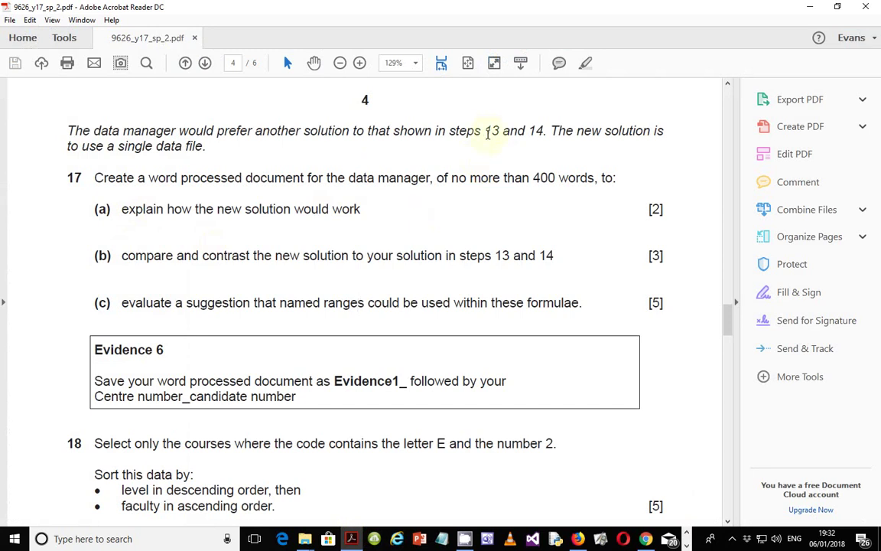
pyautogui.moveTo(486, 131); pyautogui.dragTo(535, 131)
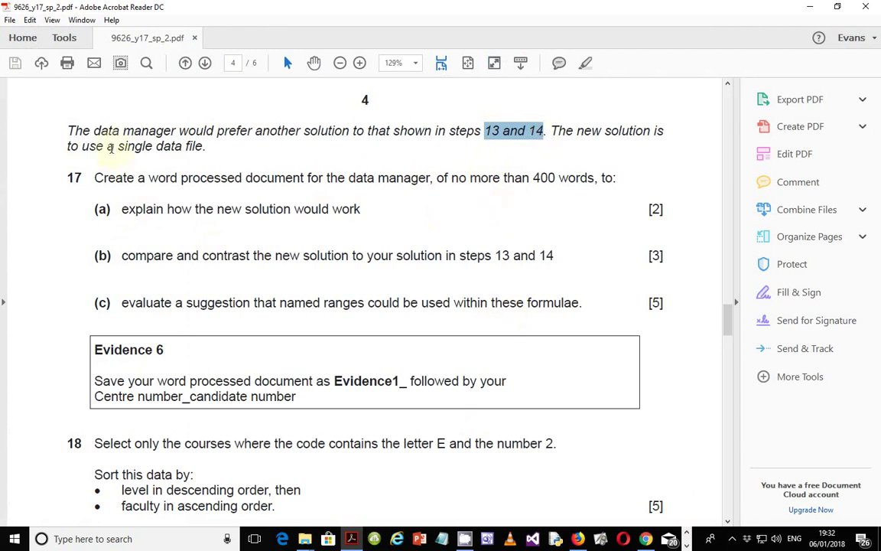
pyautogui.moveTo(118, 145); pyautogui.dragTo(205, 146)
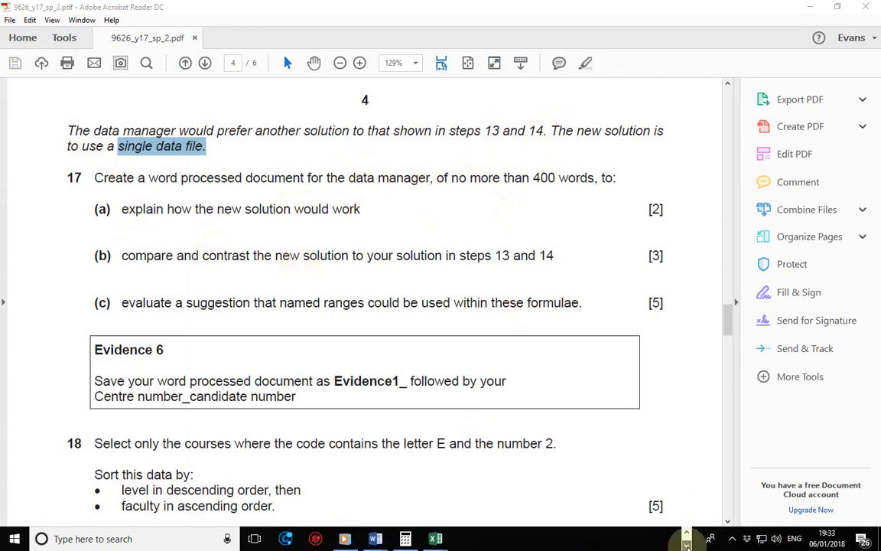
pyautogui.moveTo(436, 539)
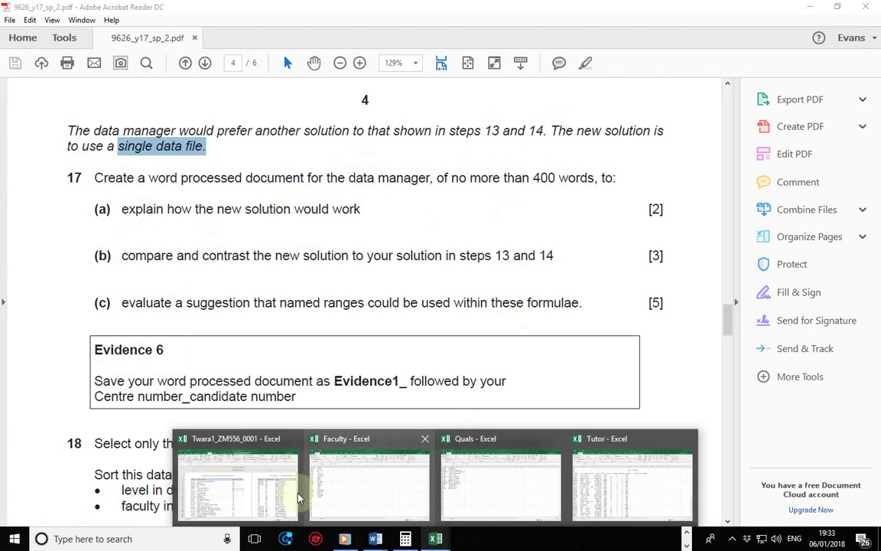
pyautogui.click(218, 483)
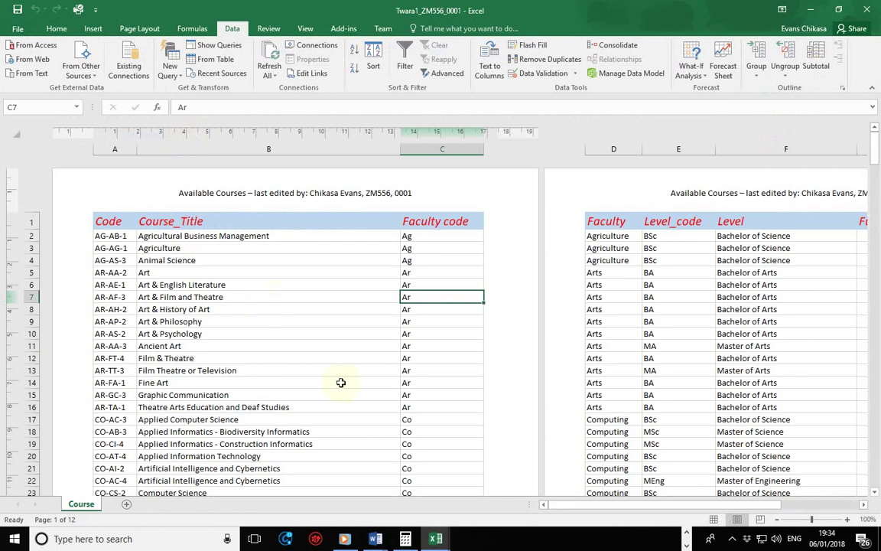
pyautogui.click(375, 539)
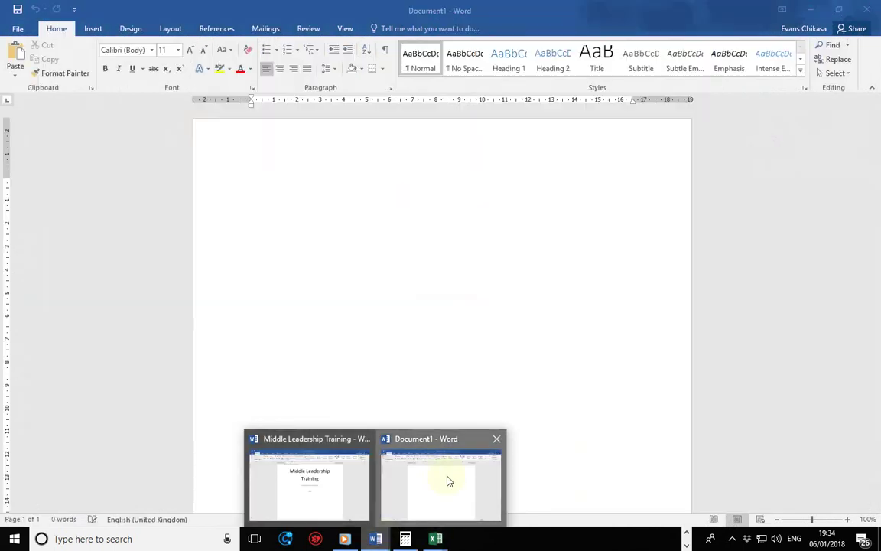
# - Head blank Document1 with 'Step 17' on its own line
pyautogui.click(437, 470)
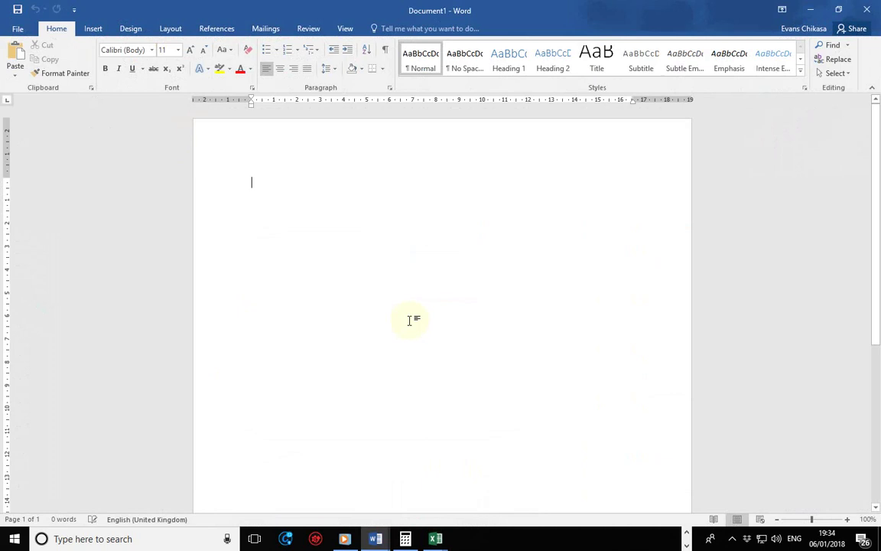
pyautogui.write('step 17')
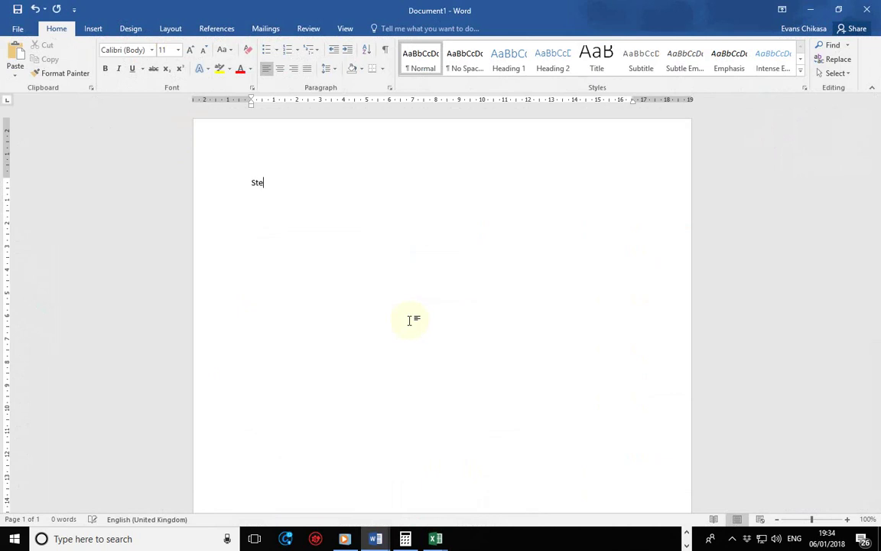
pyautogui.press('Return')
# - Write answer a: create a workbook, then import the separate CSV files (Faculty, Qual)
pyautogui.write('a.')
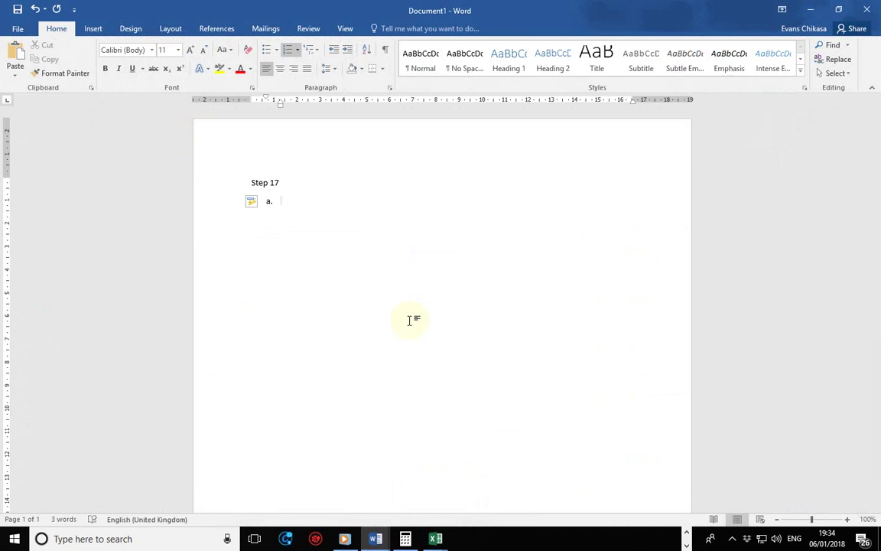
pyautogui.write('First create a single wprk')
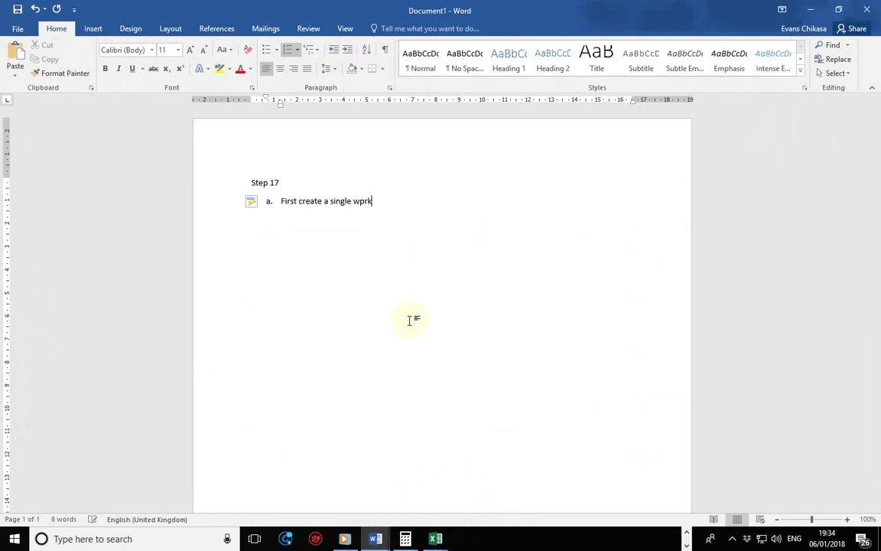
pyautogui.press('BackSpace')
pyautogui.press('BackSpace')
pyautogui.press('BackSpace')
pyautogui.press('BackSpace')
pyautogui.press('BackSpace')
pyautogui.press('BackSpace')
pyautogui.press('BackSpace')
pyautogui.press('BackSpace')
pyautogui.press('BackSpace')
pyautogui.press('BackSpace')
pyautogui.press('BackSpace')
pyautogui.write('work')
pyautogui.write('book')
pyautogui.write(' and then')
pyautogui.write(' impor')
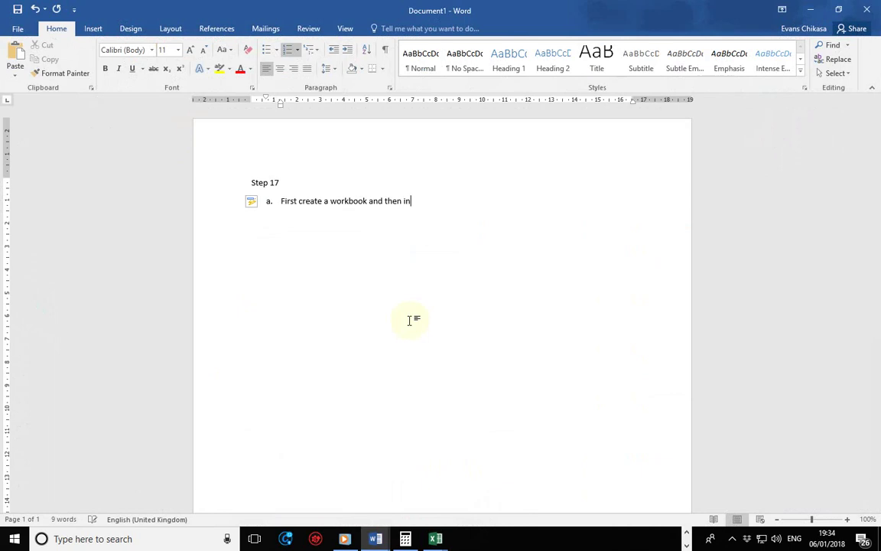
pyautogui.write('t t')
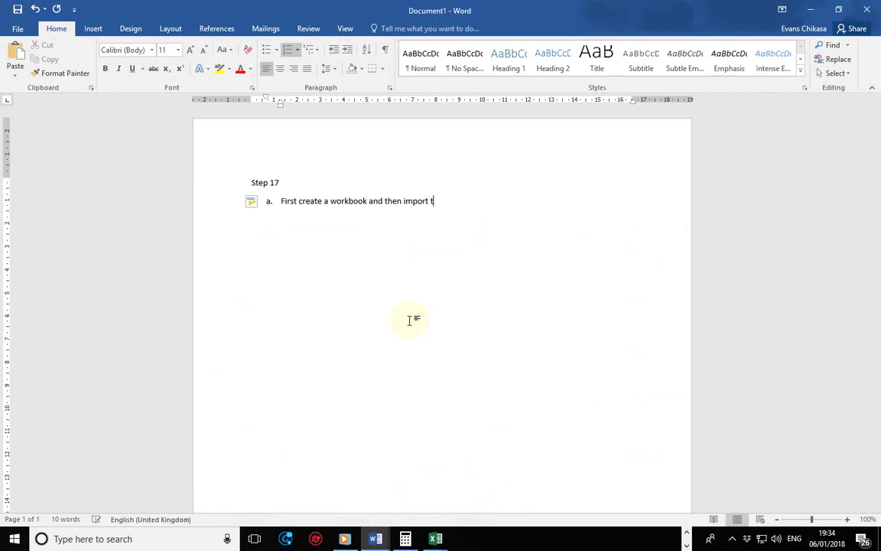
pyautogui.write('he separate CSV files ()')
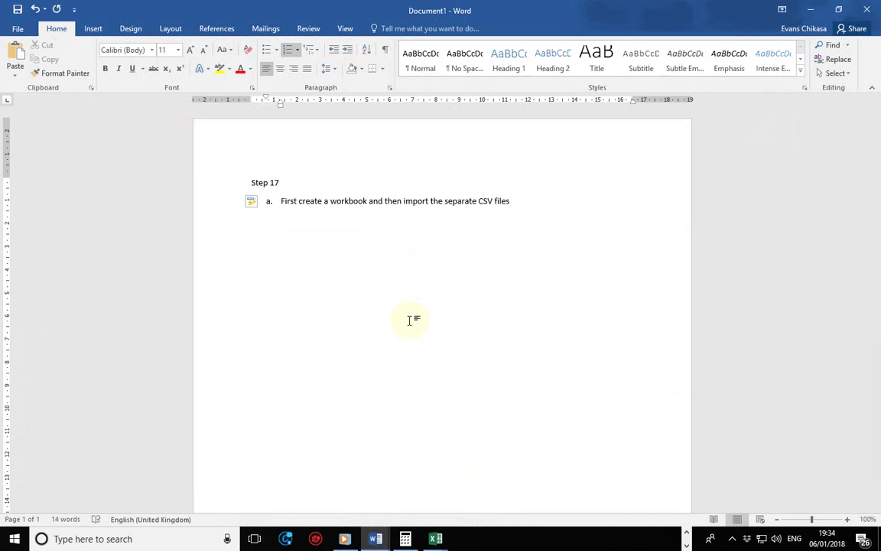
pyautogui.press('Left')
pyautogui.write('Facaulty')
pyautogui.press('Left')
pyautogui.press('Left')
pyautogui.press('Left')
pyautogui.press('Left')
pyautogui.press('Left')
pyautogui.press('BackSpace')
pyautogui.press('Right')
pyautogui.press('Right')
pyautogui.press('Right')
pyautogui.press('Right')
pyautogui.press('Right')
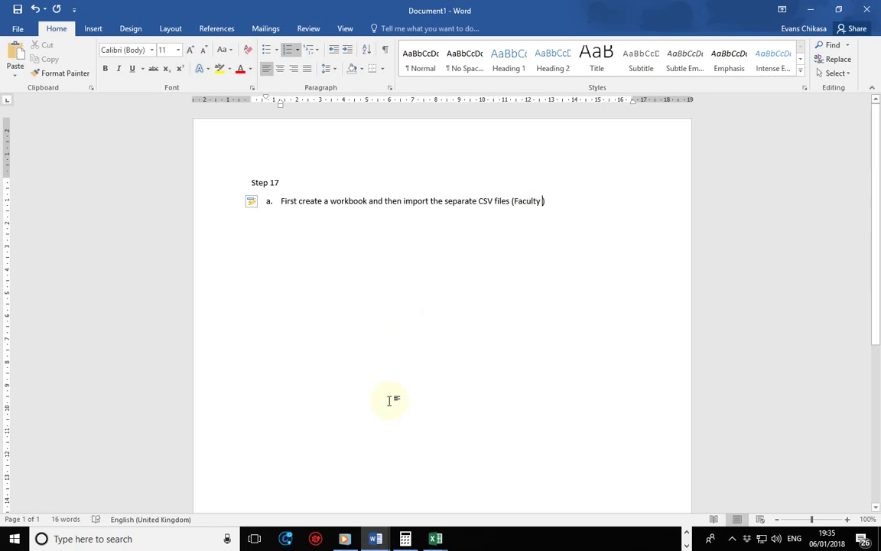
pyautogui.write(', Q')
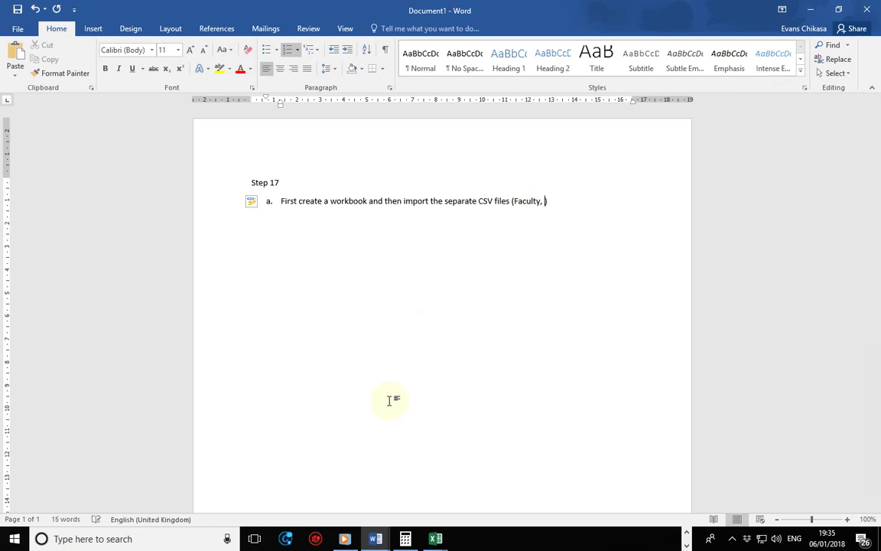
pyautogui.write('uali')
pyautogui.press('BackSpace')
# - Insert '(course file)' after 'workbook' in answer a
pyautogui.click(369, 202)
pyautogui.write('()')
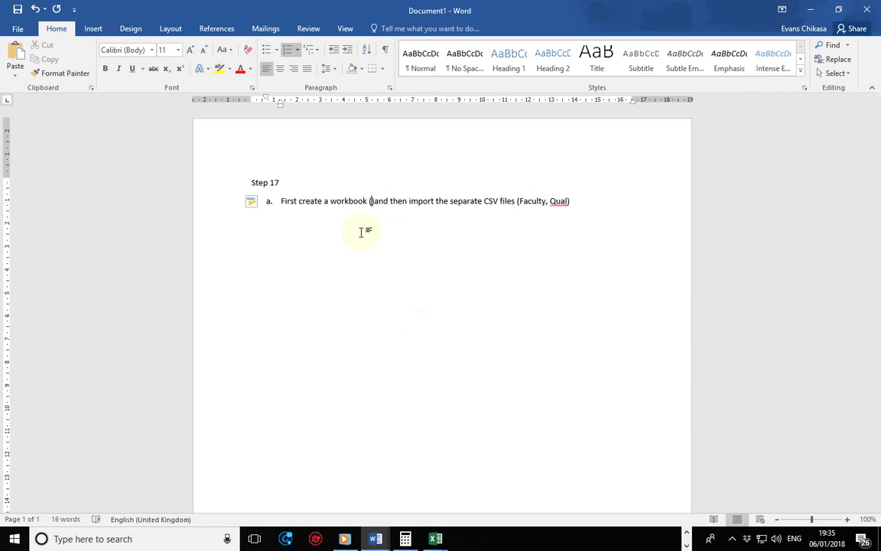
pyautogui.write('course')
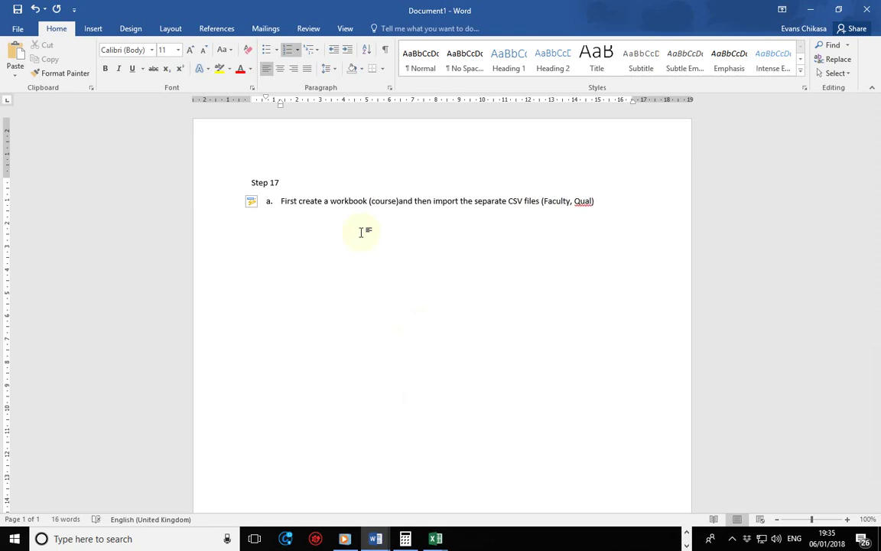
pyautogui.write(' file')
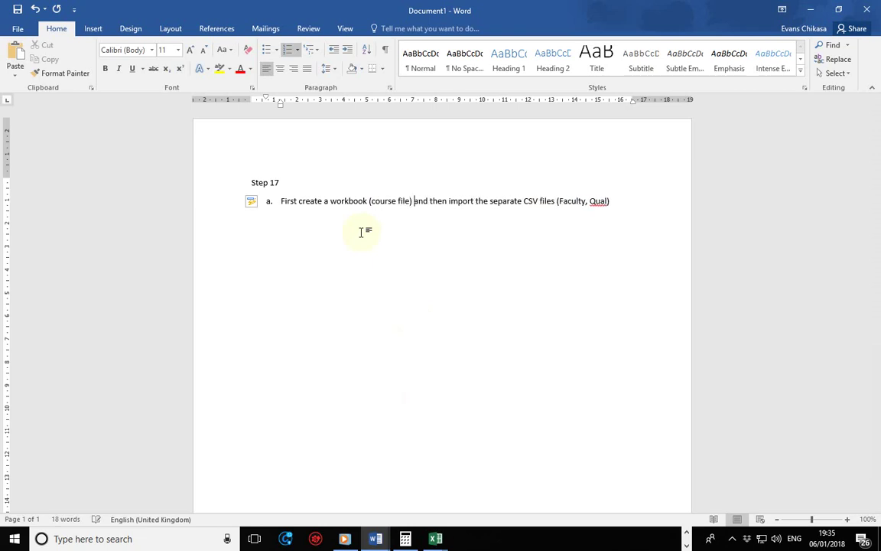
pyautogui.press('Right')
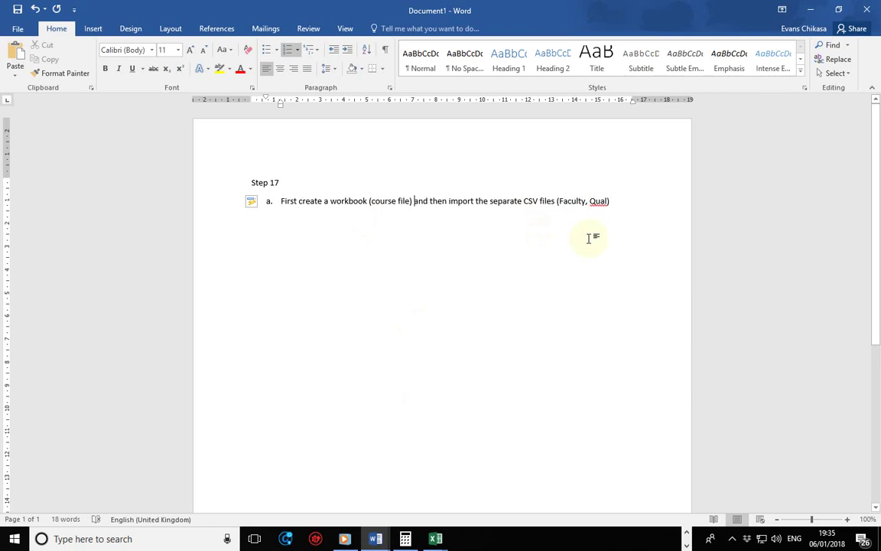
# - Select and review parts of answer a, leaving the cursor at its end
pyautogui.moveTo(606, 202); pyautogui.dragTo(540, 201)
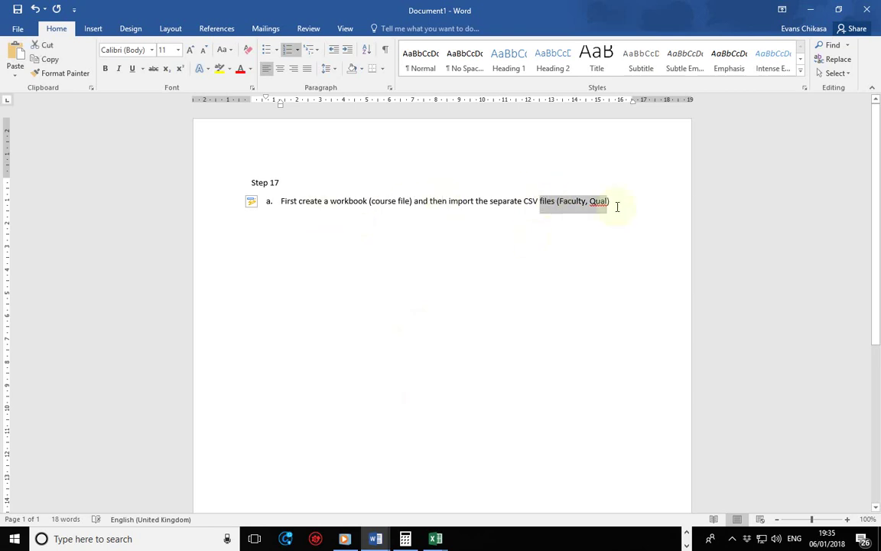
pyautogui.click(620, 237)
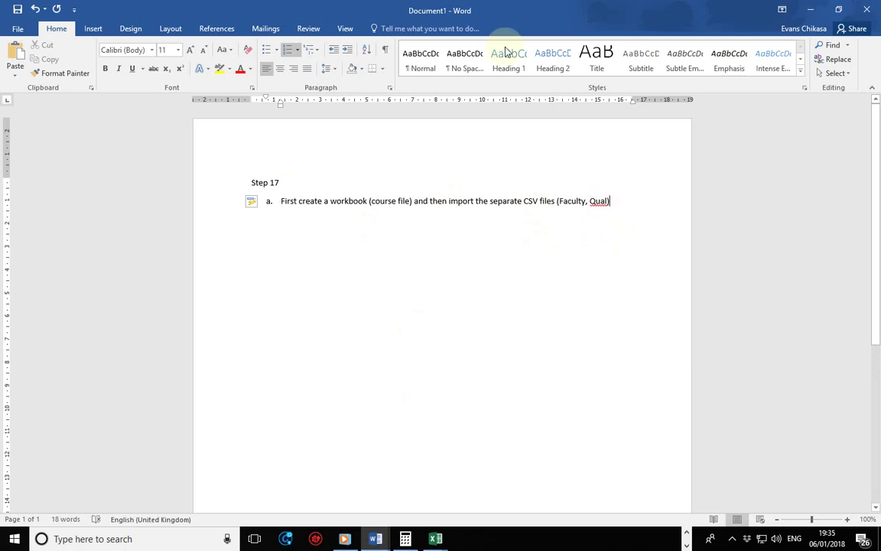
pyautogui.click(280, 200)
pyautogui.keyDown('shift'); pyautogui.click(411, 200); pyautogui.keyUp('shift')
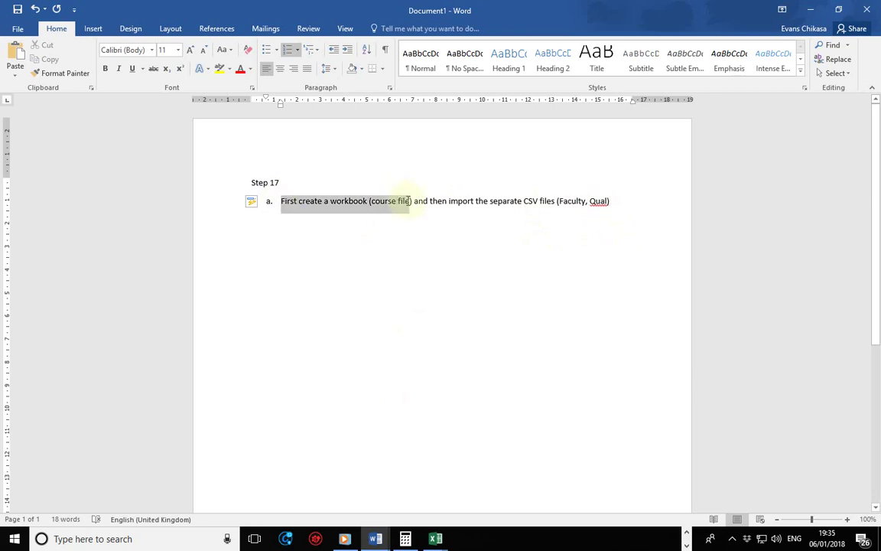
pyautogui.moveTo(415, 200); pyautogui.dragTo(625, 199)
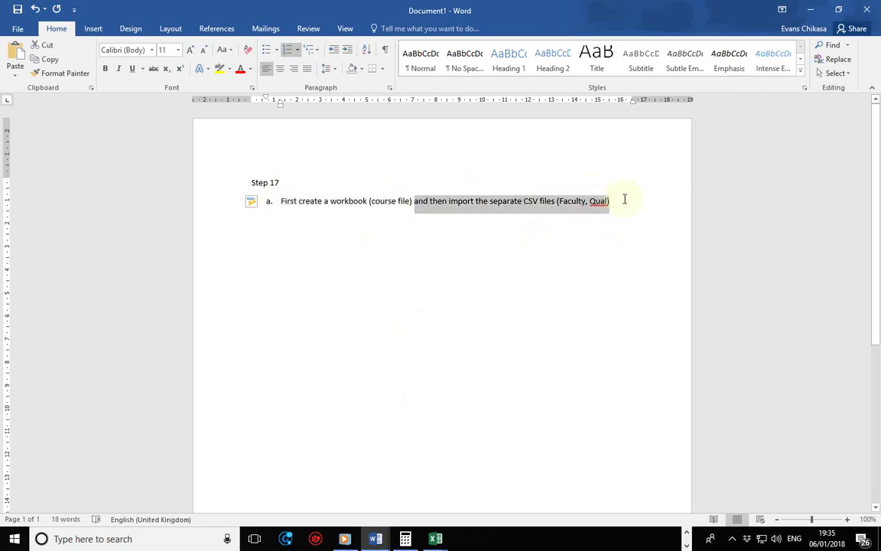
pyautogui.click(521, 201)
pyautogui.click(652, 200)
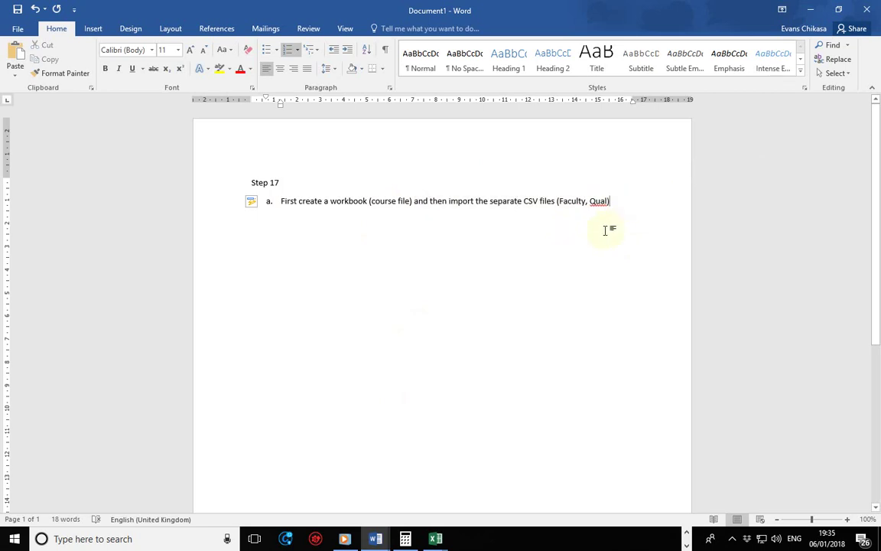
# - Add an empty list item b. below item a, then switch to the course workbook in Excel
pyautogui.press('Return')
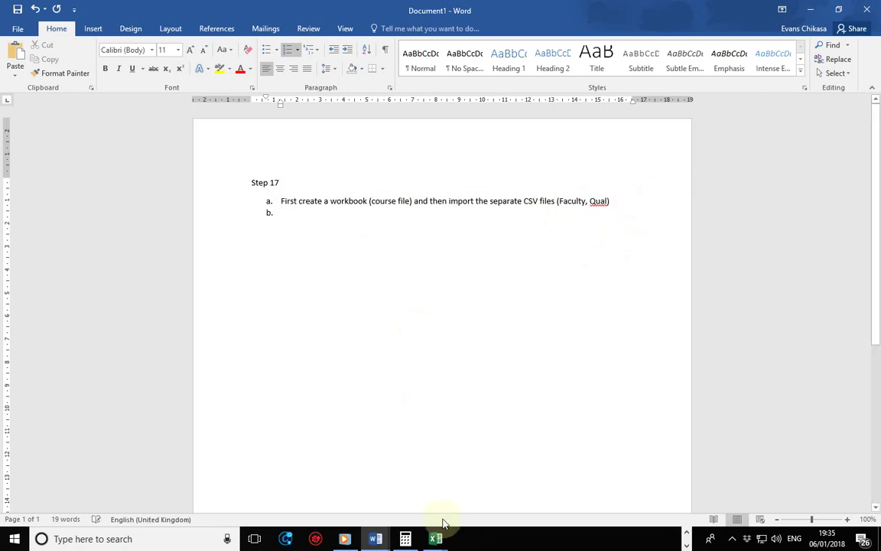
pyautogui.moveTo(433, 538)
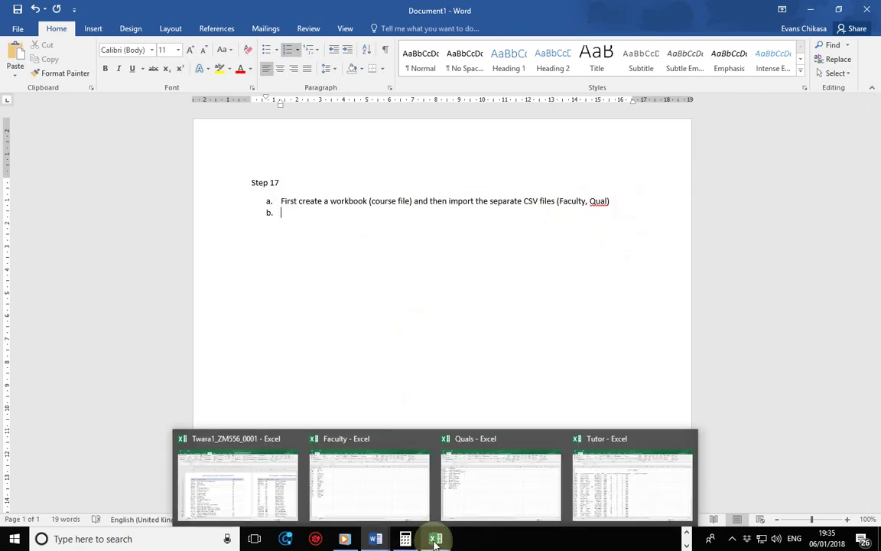
pyautogui.click(242, 475)
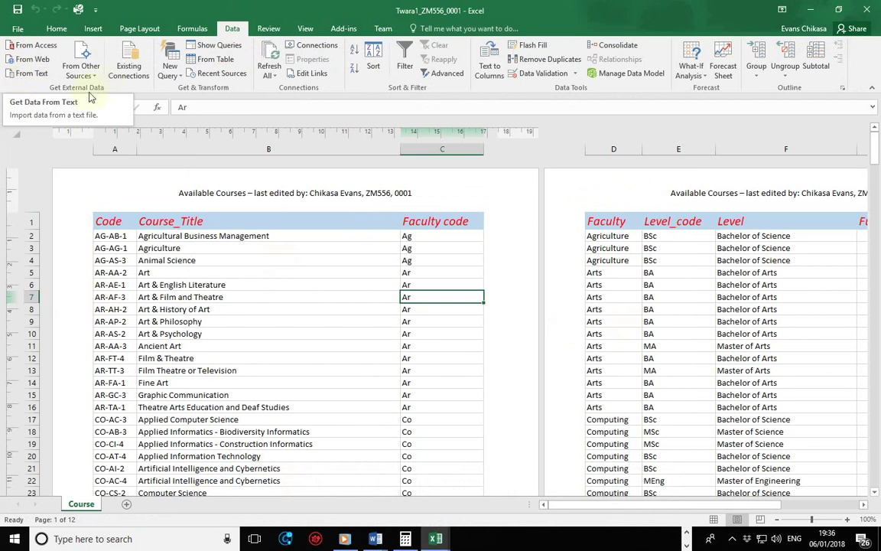
# - Import the Faculty text file via Data > From Text to open the Text Import Wizard
pyautogui.click(31, 73)
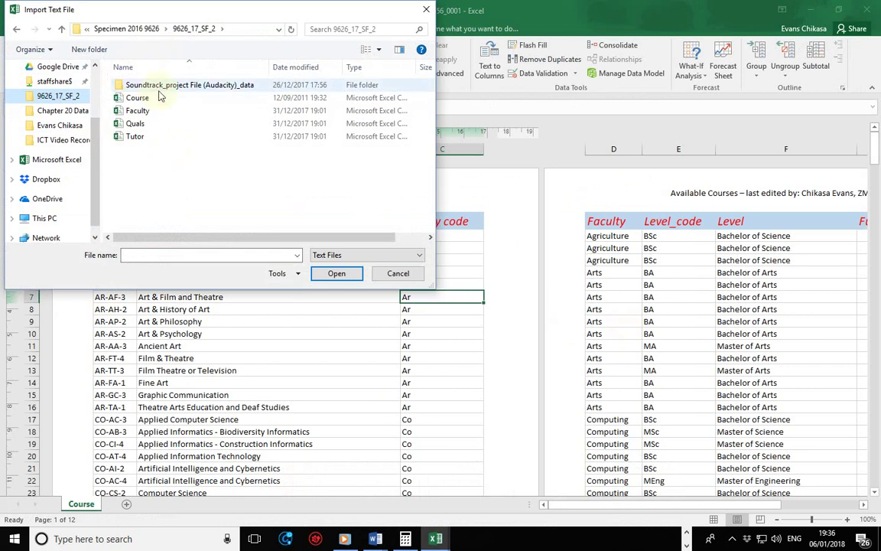
pyautogui.click(149, 113)
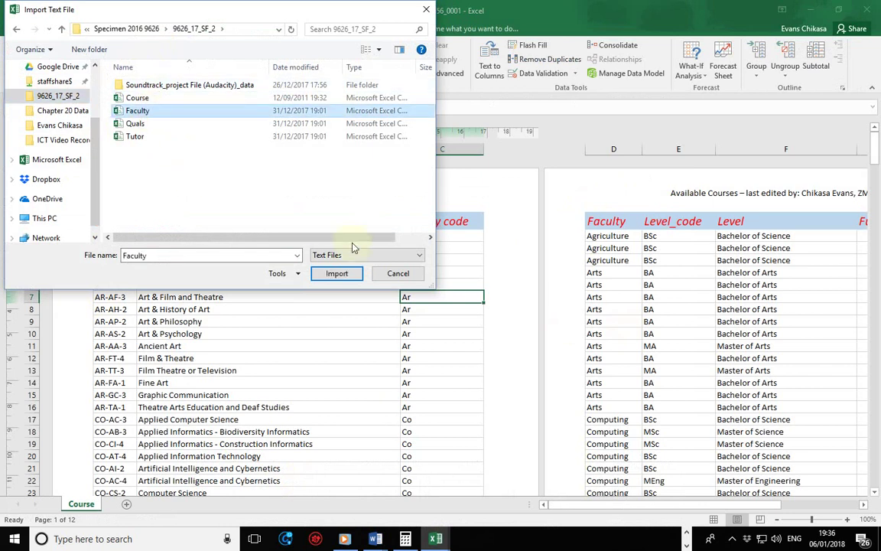
pyautogui.click(329, 274)
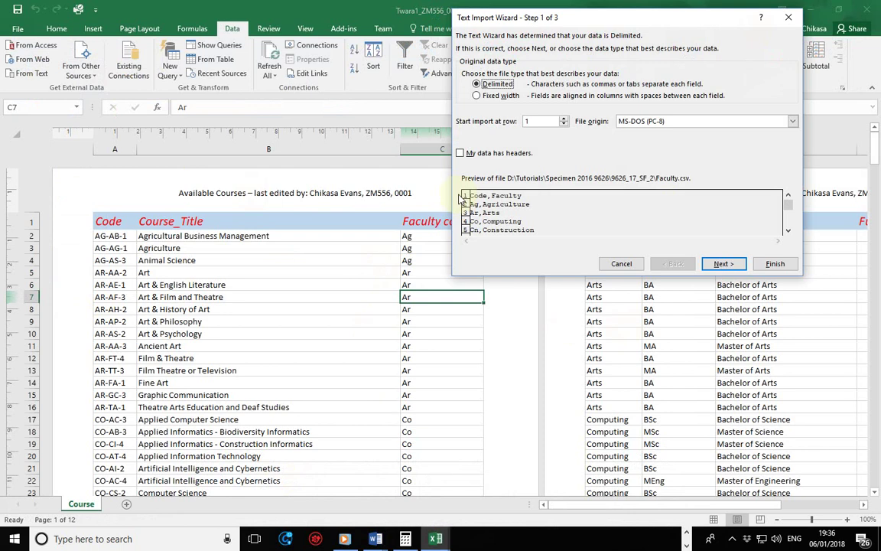
# - Mark the Faculty data as having headers, set file origin to Windows (ANSI), and continue
pyautogui.click(491, 154)
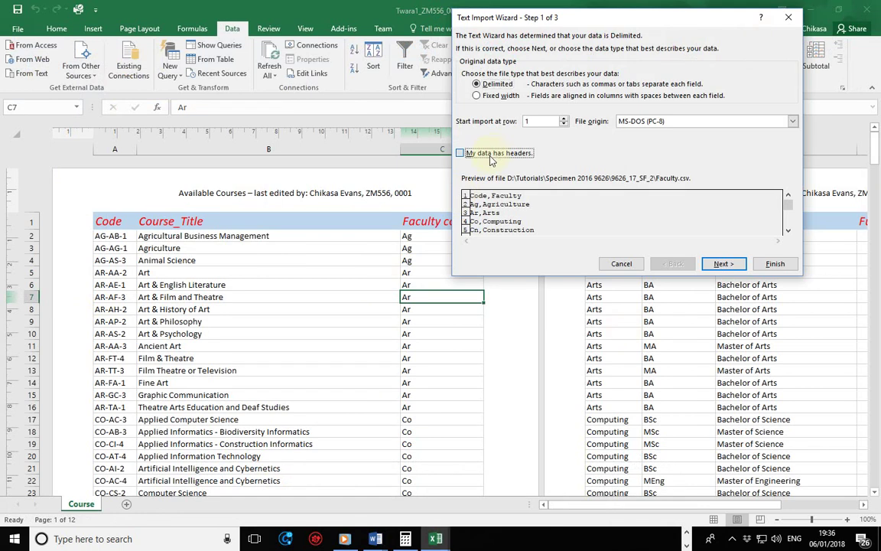
pyautogui.click(688, 122)
pyautogui.click(673, 139)
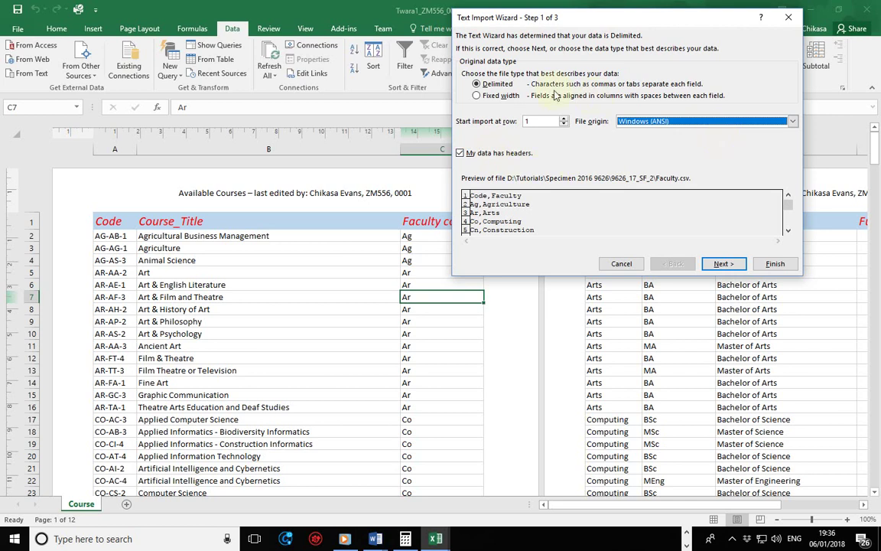
pyautogui.click(723, 264)
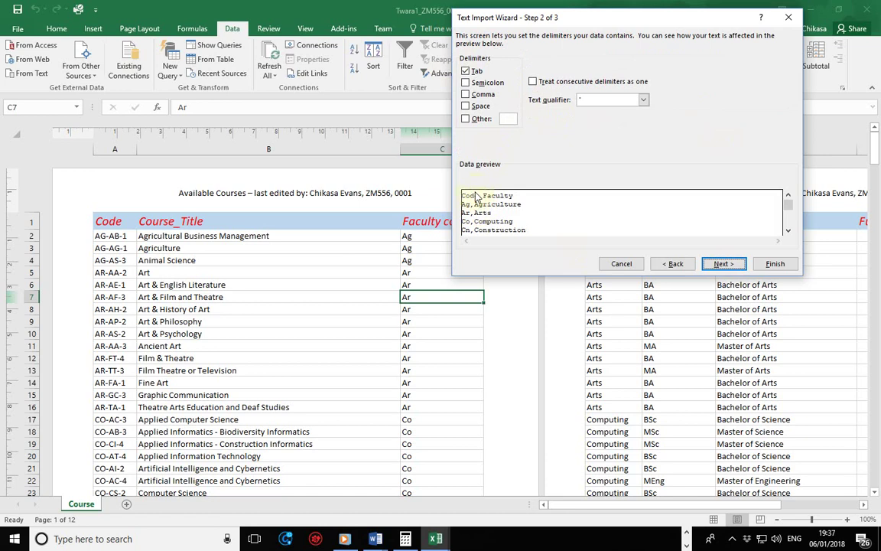
# - Replace the Tab delimiter with Comma, toggling the Other delimiter option on and off
pyautogui.click(467, 71)
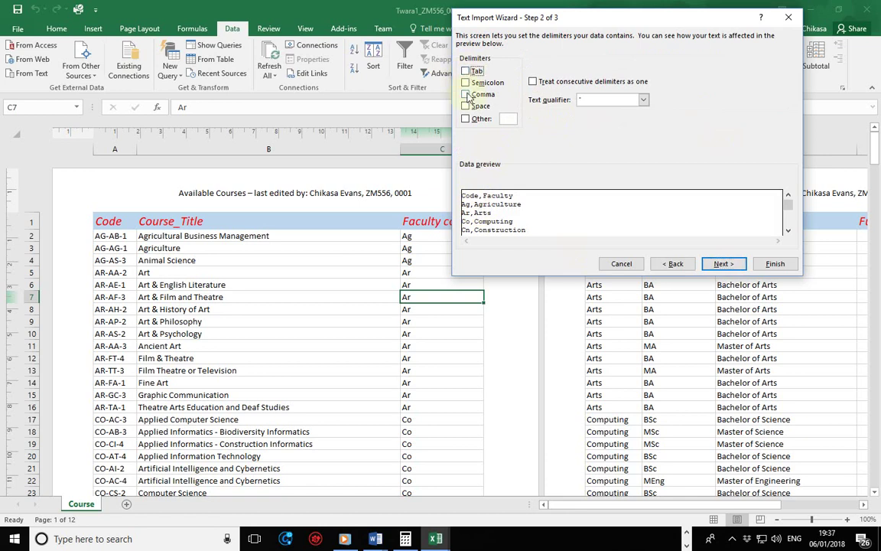
pyautogui.click(466, 94)
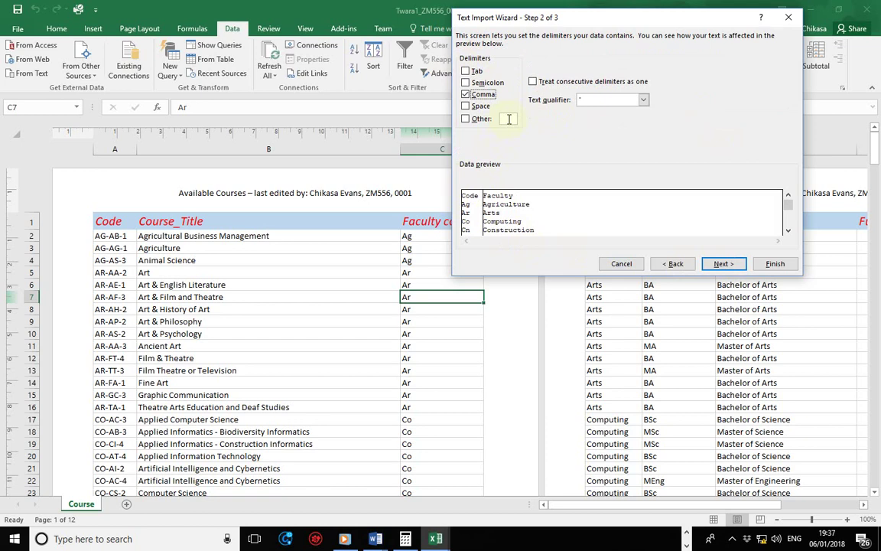
pyautogui.click(466, 118)
pyautogui.click(466, 71)
pyautogui.click(466, 118)
pyautogui.click(466, 94)
# - Try a comma in Other, then clear it, keep Comma as delimiter, and advance to step 3
pyautogui.click(466, 71)
pyautogui.click(466, 119)
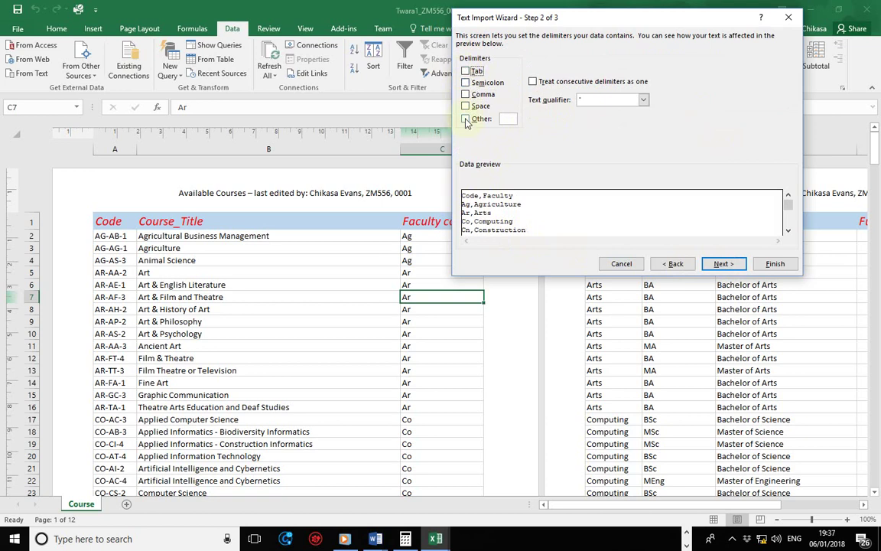
pyautogui.write(',')
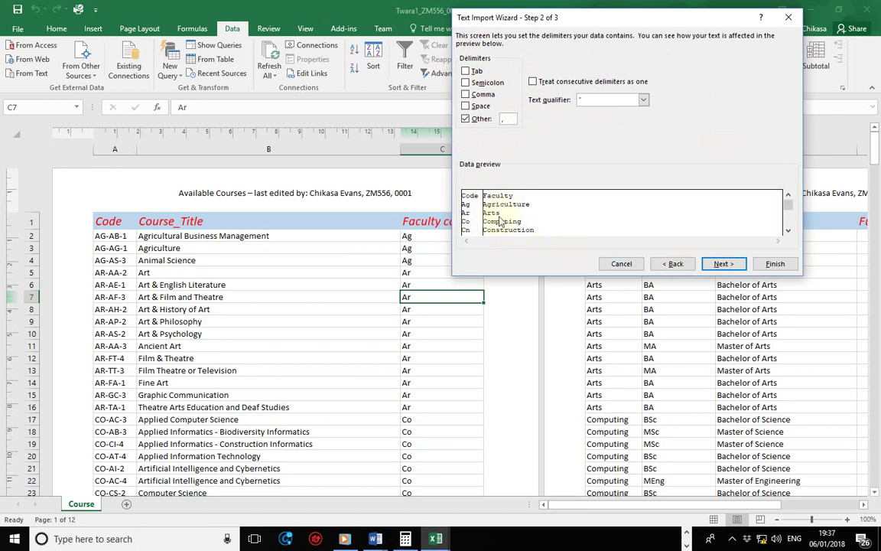
pyautogui.press('BackSpace')
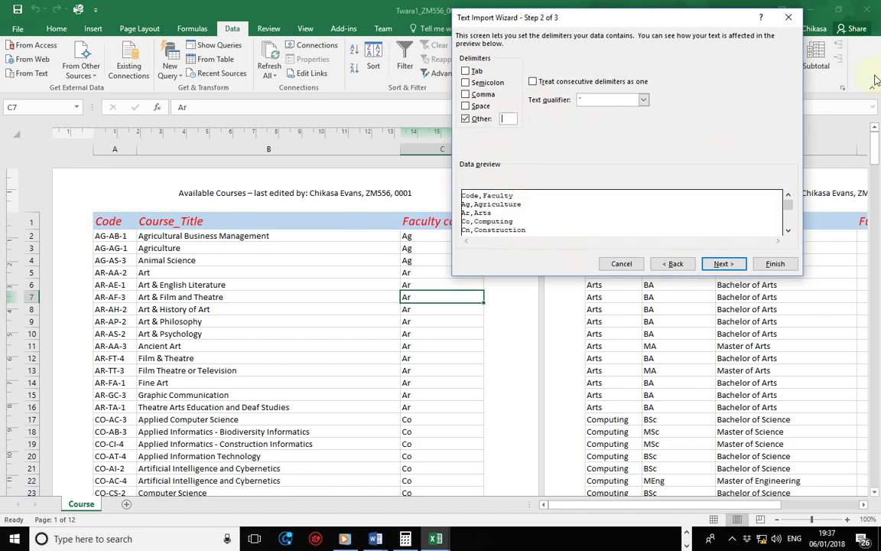
pyautogui.click(482, 120)
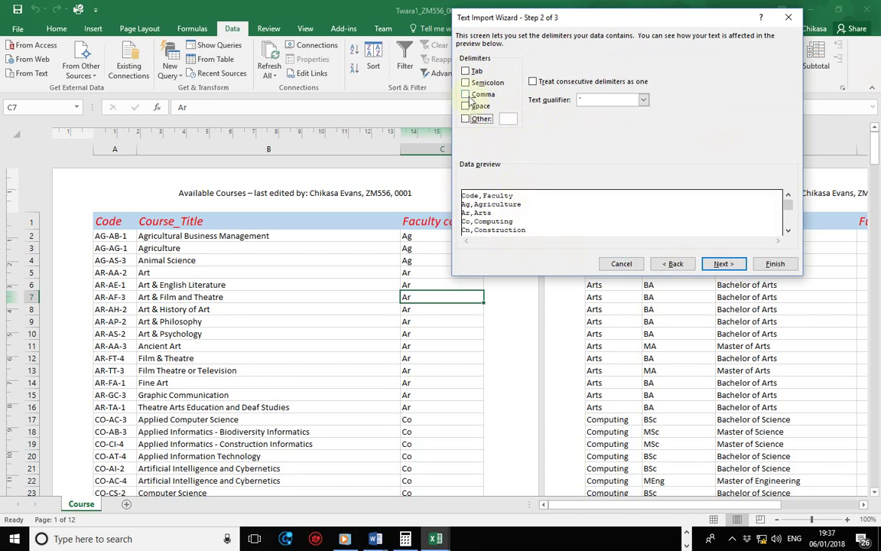
pyautogui.click(478, 94)
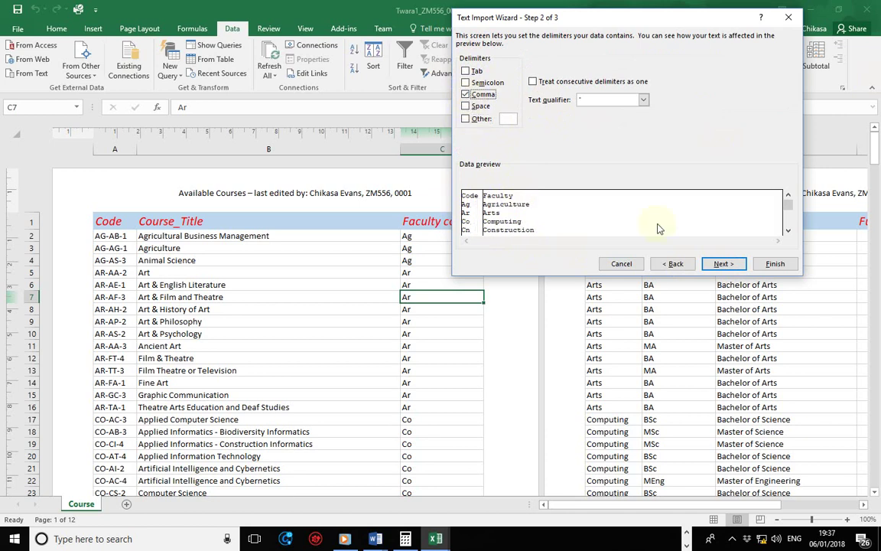
pyautogui.click(722, 263)
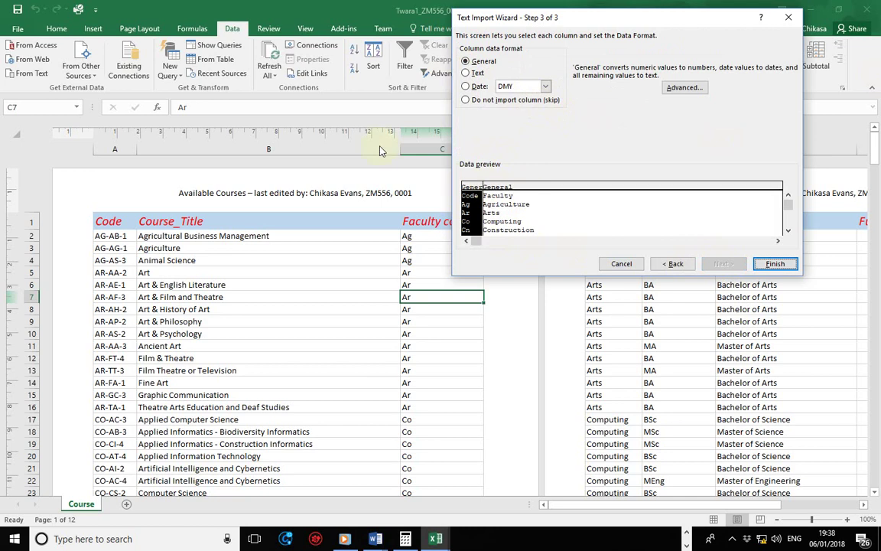
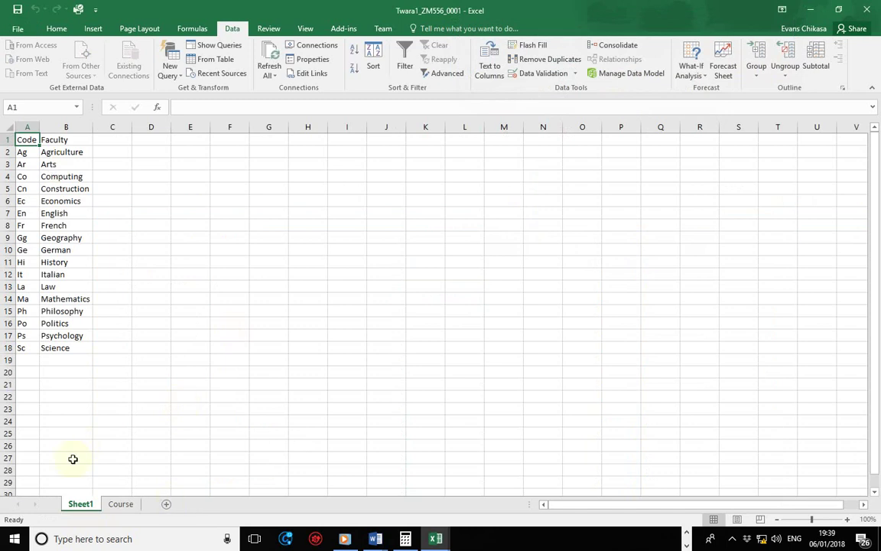
# - Give the Sheet1 worksheet tab the new name 'Faculty'
pyautogui.rightClick(79, 505)
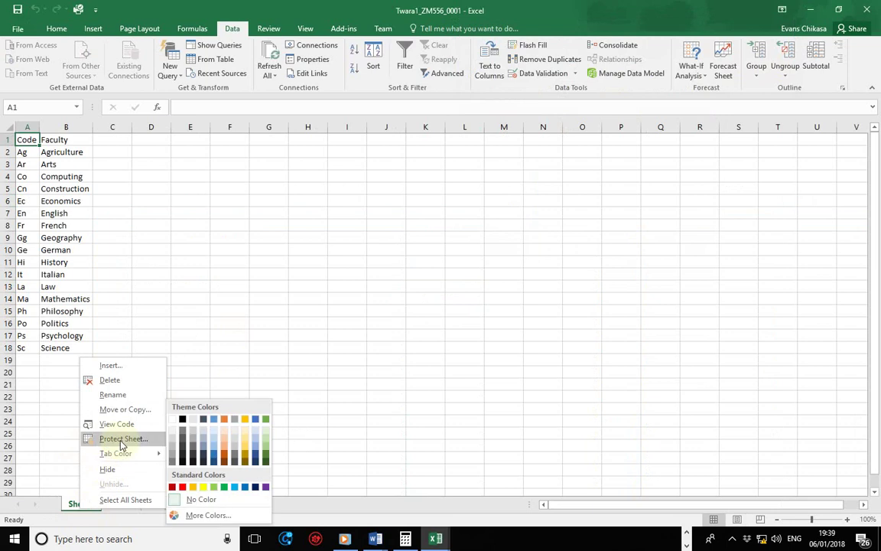
pyautogui.click(114, 395)
pyautogui.write('Faculty')
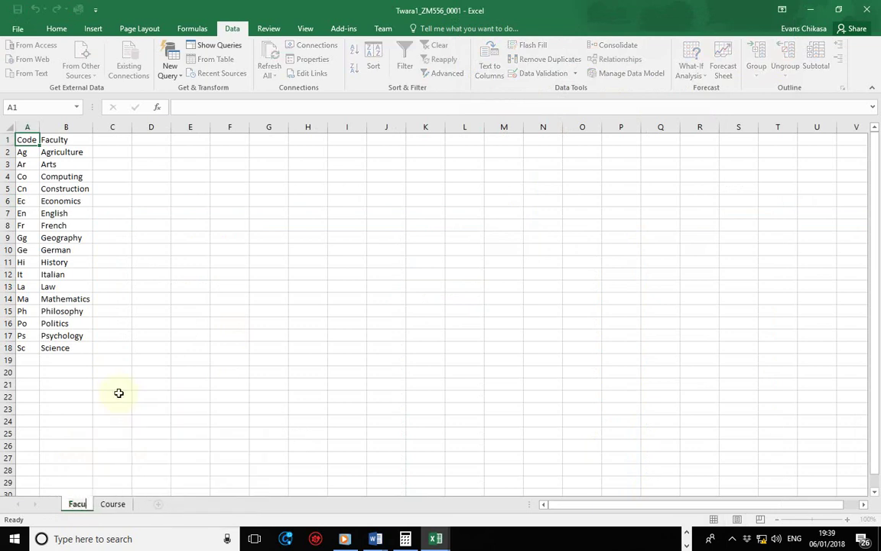
pyautogui.press('Return')
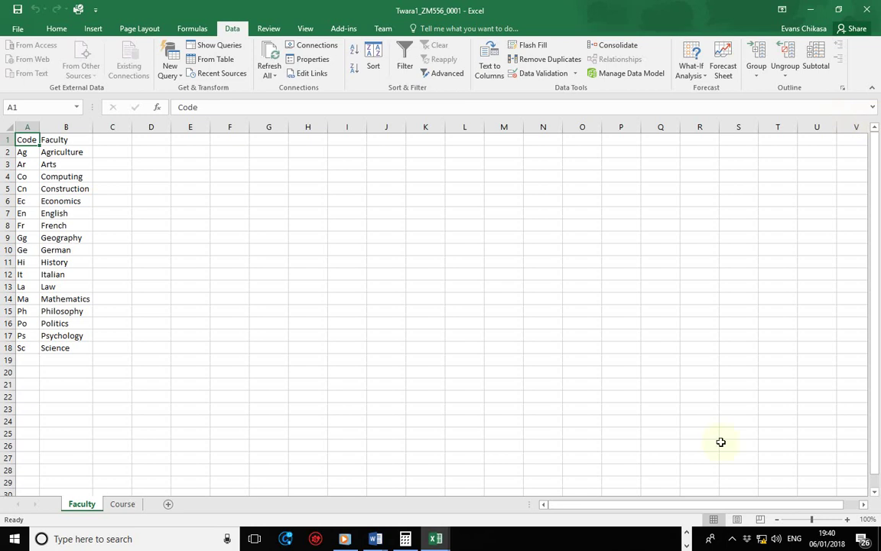
# - Permanently delete the Faculty worksheet, leaving Course as the only sheet
pyautogui.rightClick(75, 514)
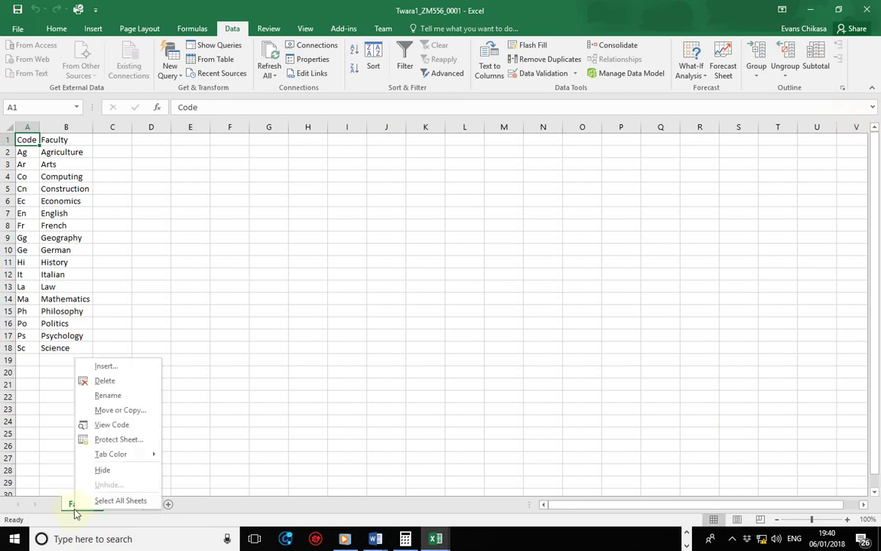
pyautogui.click(105, 381)
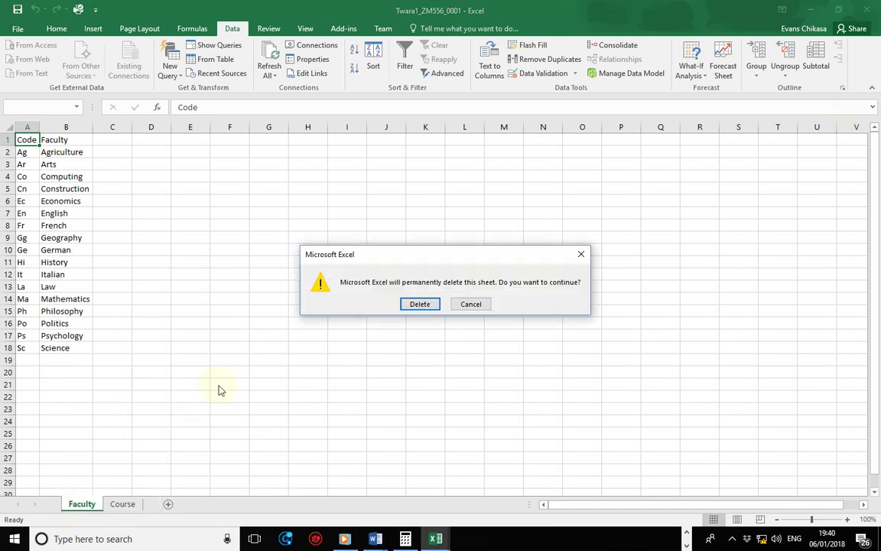
pyautogui.click(417, 306)
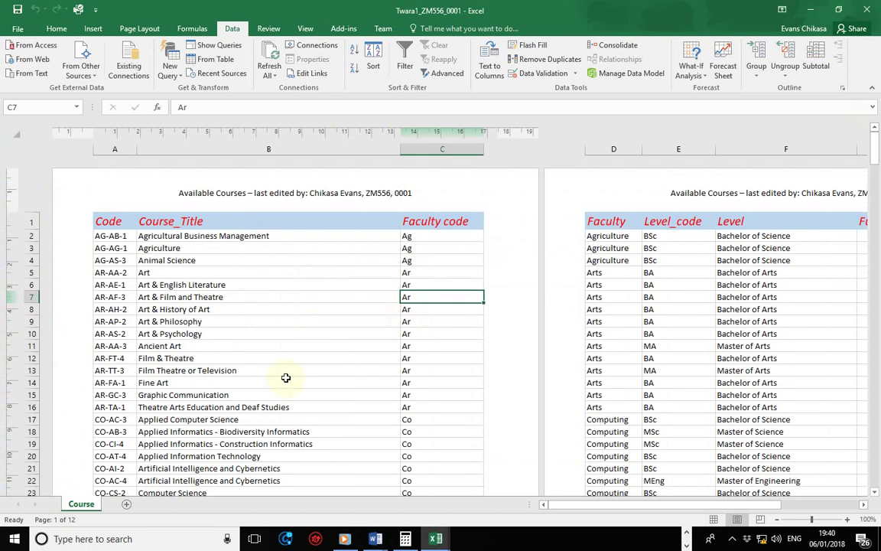
pyautogui.moveTo(439, 535)
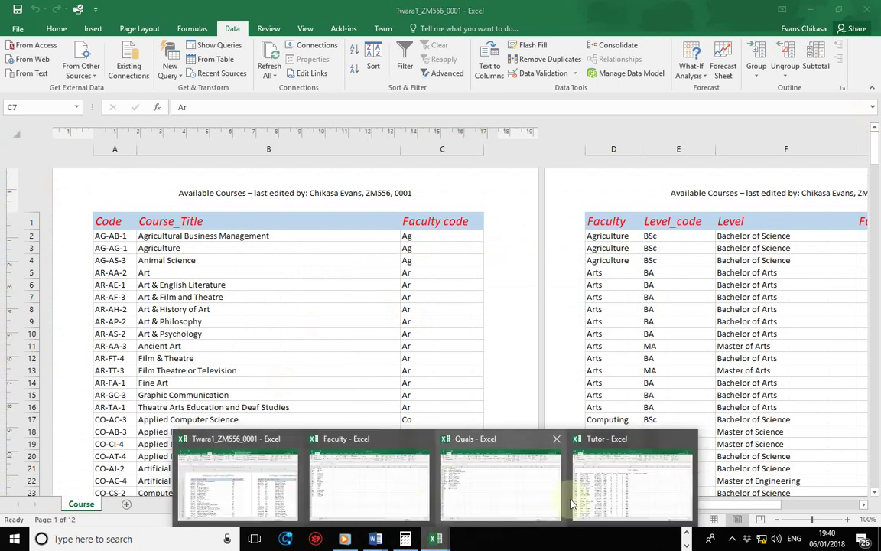
pyautogui.moveTo(375, 536)
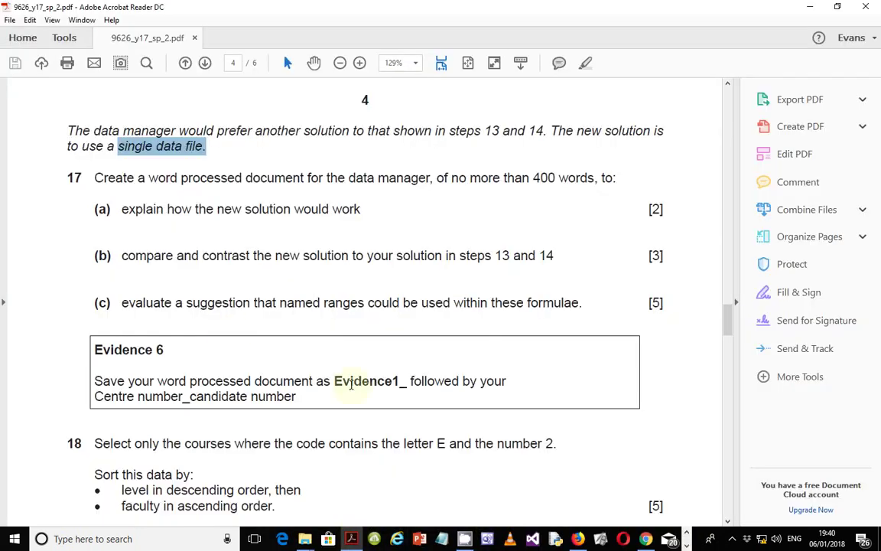
pyautogui.moveTo(126, 256); pyautogui.dragTo(555, 263)
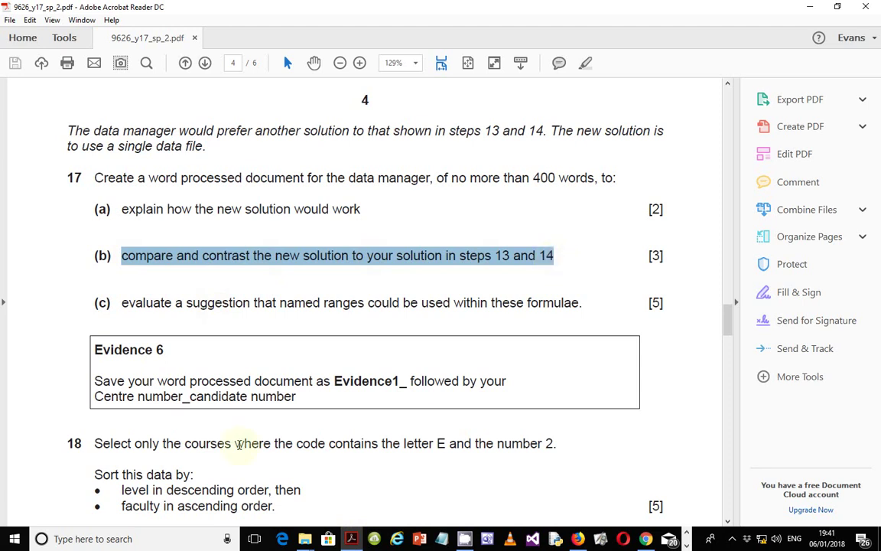
pyautogui.moveTo(647, 256); pyautogui.dragTo(665, 261)
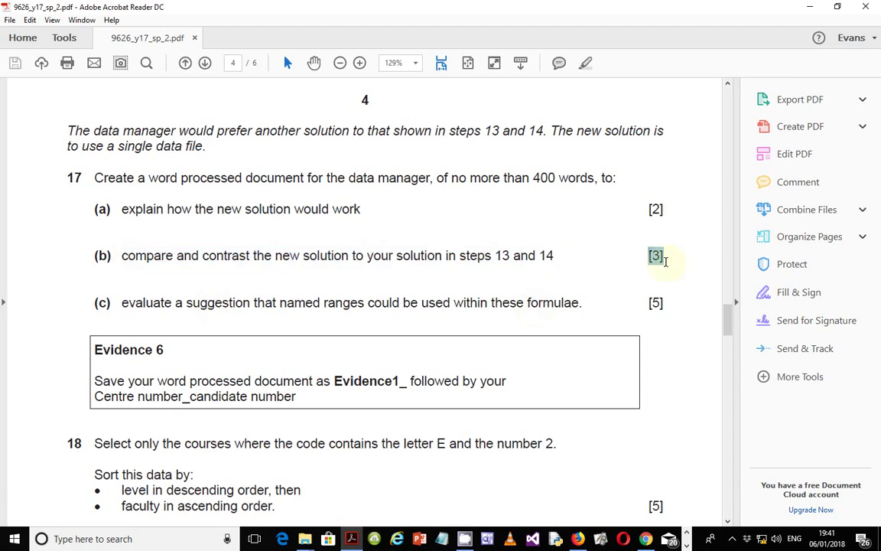
pyautogui.moveTo(665, 262); pyautogui.dragTo(663, 272)
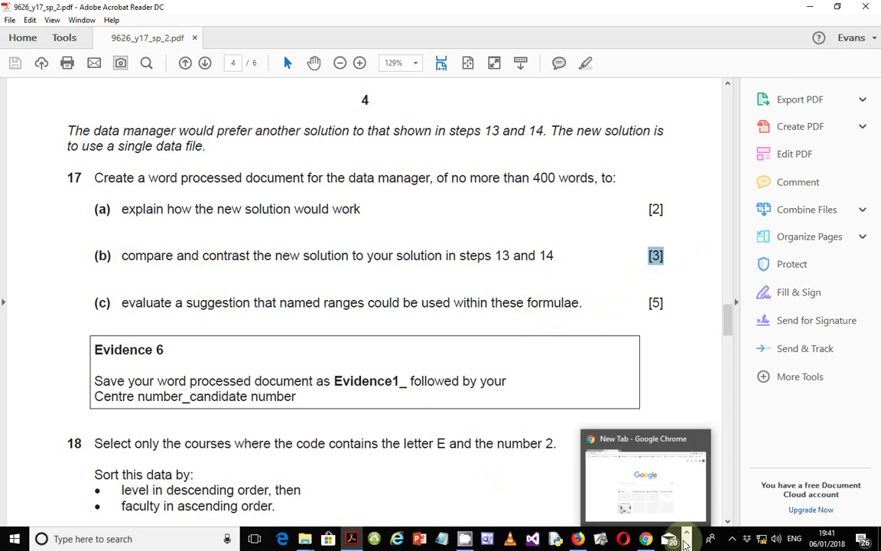
pyautogui.moveTo(388, 542)
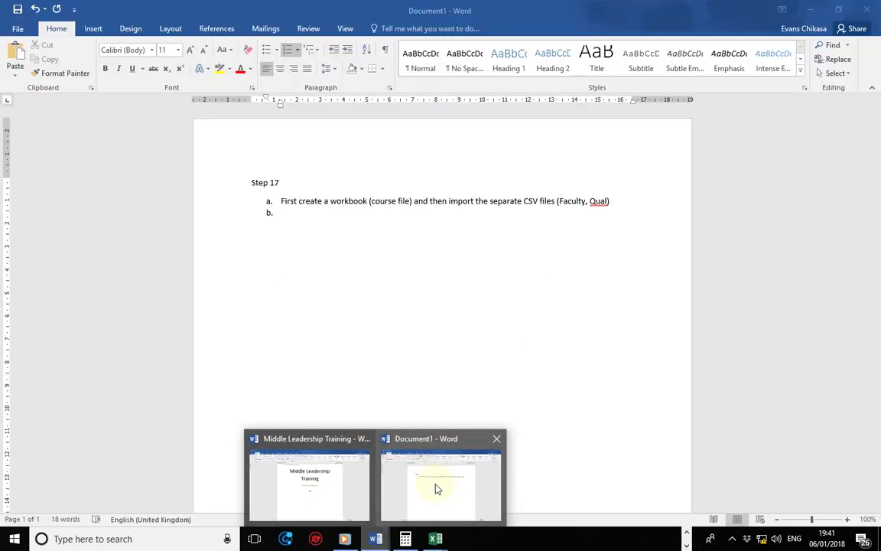
# - In Document1, add a 'Drawbacks' line without list numbering and start a paragraph below it
pyautogui.click(440, 490)
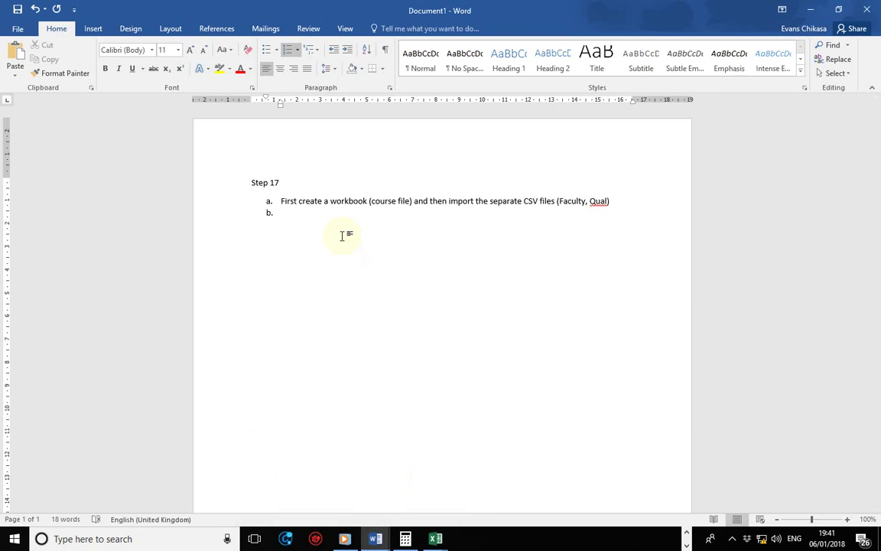
pyautogui.write('Drawbacks')
pyautogui.press('Left')
pyautogui.press('Left')
pyautogui.press('Left')
pyautogui.press('Left')
pyautogui.press('Left')
pyautogui.press('Left')
pyautogui.press('Home')
pyautogui.press('BackSpace')
pyautogui.press('BackSpace')
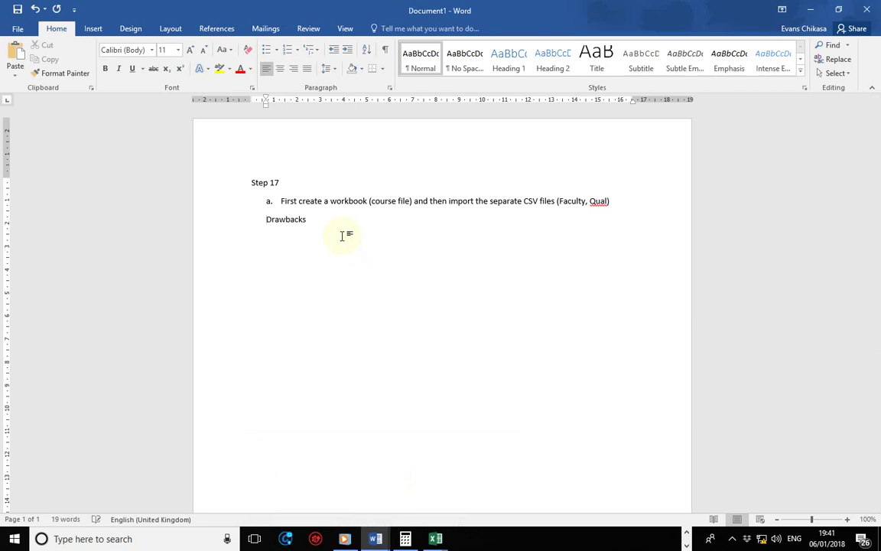
pyautogui.press('Right')
pyautogui.press('Right')
pyautogui.press('Right')
pyautogui.press('Right')
pyautogui.press('Right')
pyautogui.press('Right')
pyautogui.press('Right')
pyautogui.press('Right')
pyautogui.press('Right')
pyautogui.press('Return')
pyautogui.press('Return')
# - Insert list item 'b.' reading 'Answers below' above Drawbacks
pyautogui.press('Up')
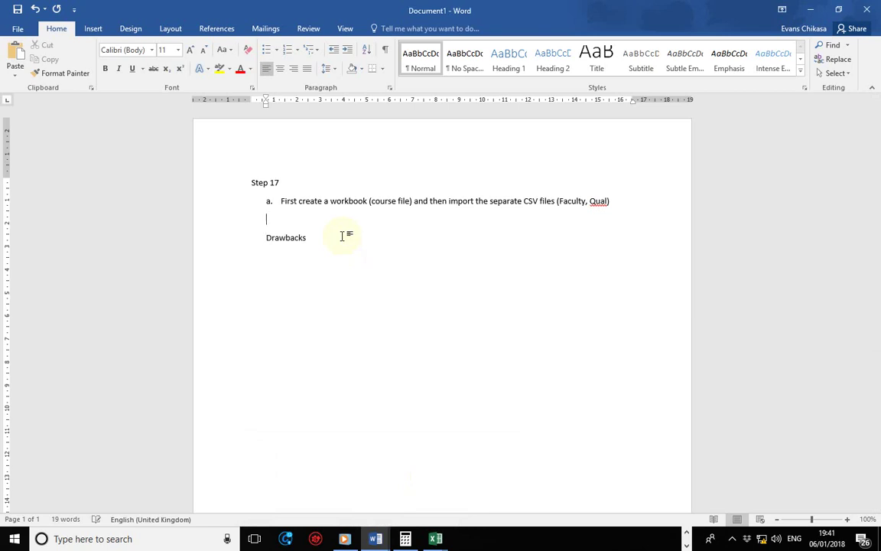
pyautogui.write('b.')
pyautogui.press('Down')
pyautogui.press('Down')
pyautogui.press('Up')
pyautogui.write('Answers')
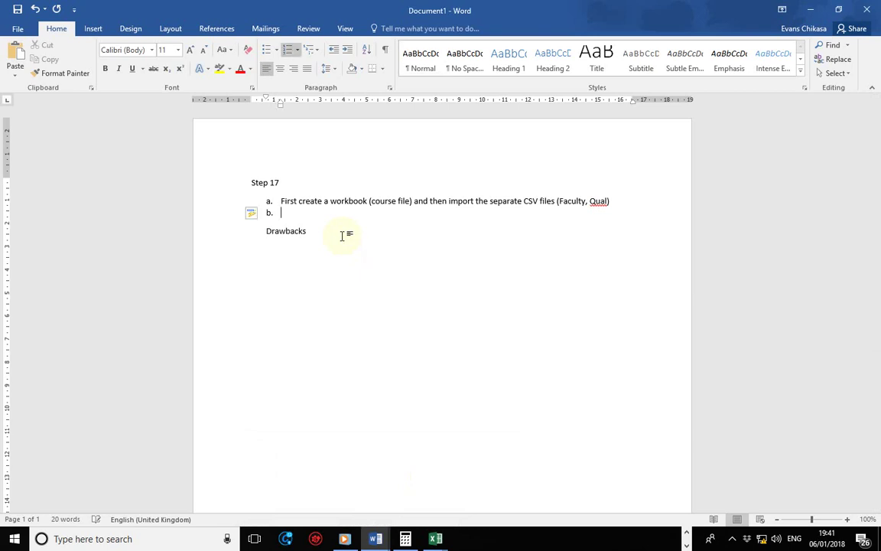
pyautogui.write(' below')
# - Indent the Drawbacks heading and the blank line beneath it
pyautogui.press('Down')
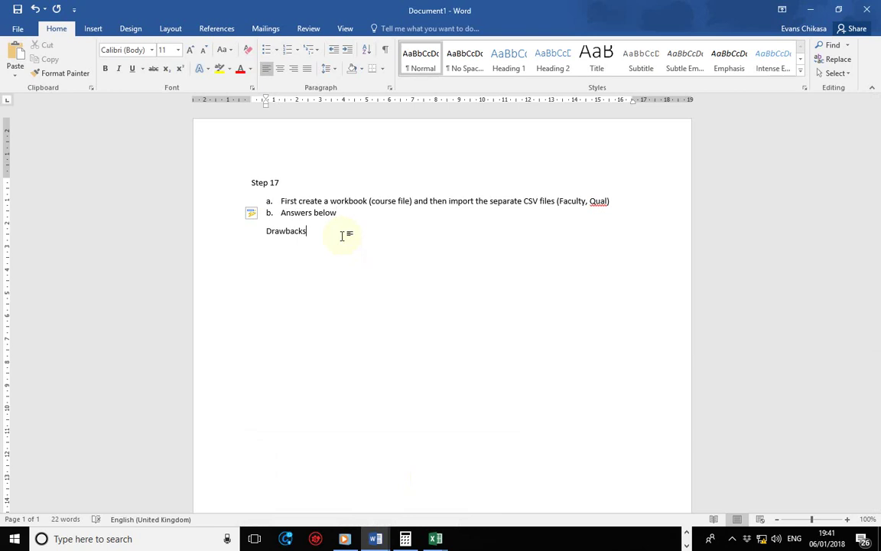
pyautogui.press('Left')
pyautogui.press('Left')
pyautogui.press('Left')
pyautogui.press('Left')
pyautogui.press('Left')
pyautogui.press('Left')
pyautogui.press('Left')
pyautogui.press('Left')
pyautogui.press('Left')
pyautogui.press('Tab')
pyautogui.press('Down')
pyautogui.press('Tab')
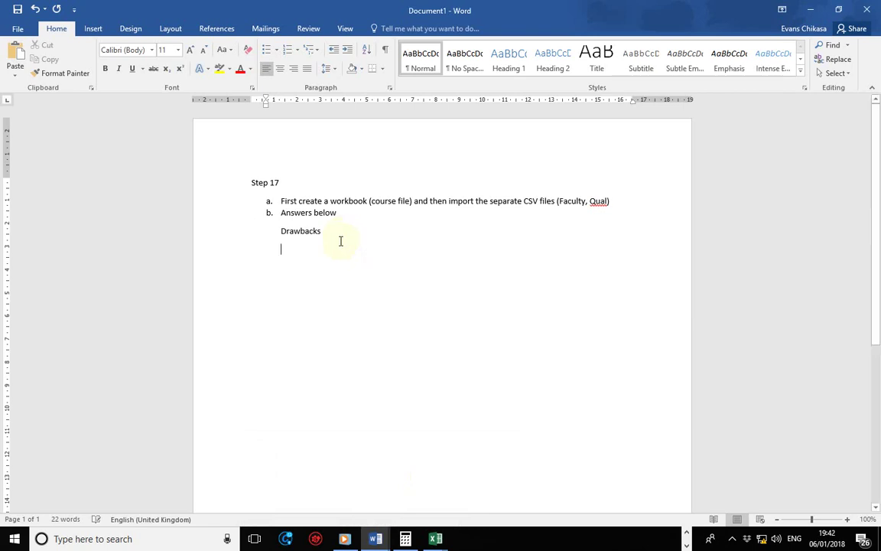
# - Add a 'benefits' heading below Drawbacks and outdent both headings with Ctrl+Shift+M
pyautogui.press('Return')
pyautogui.press('Return')
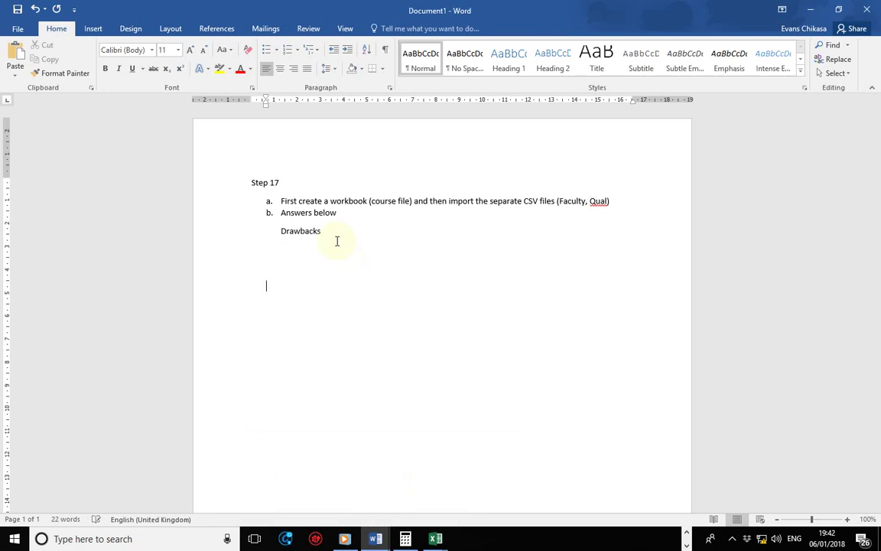
pyautogui.write('benefits')
pyautogui.press('Up')
pyautogui.press('Up')
pyautogui.press('Up')
pyautogui.press('Up')
pyautogui.hotkey('ctrl', 'shift', 'm')
pyautogui.press('Home')
pyautogui.press('Down')
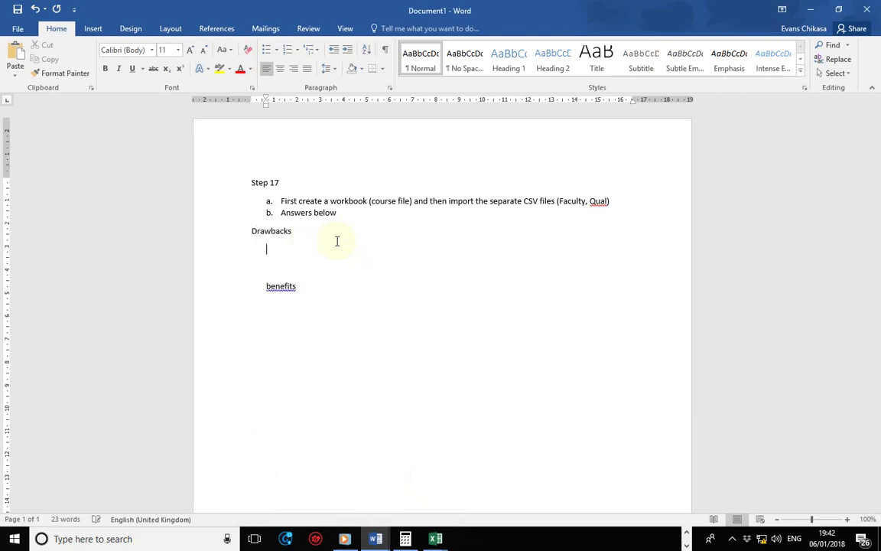
pyautogui.hotkey('ctrl', 'shift', 'm')
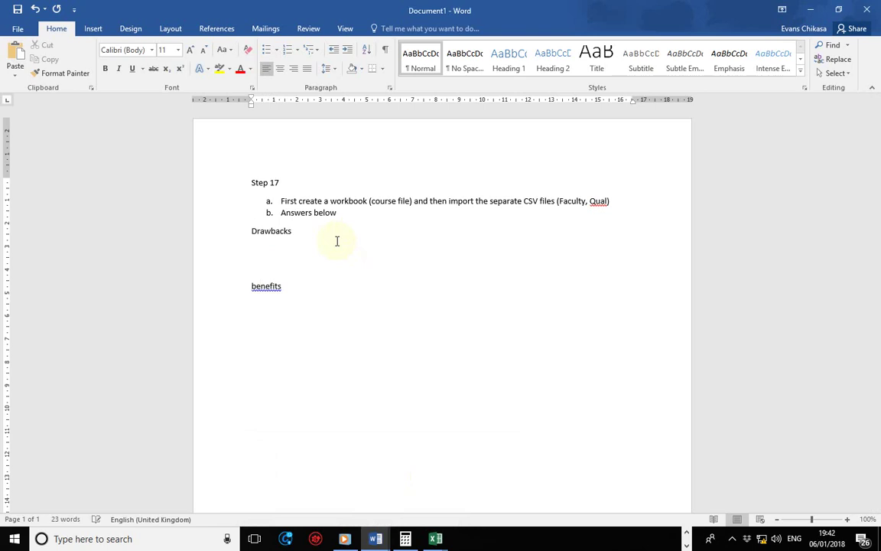
pyautogui.press('Up')
pyautogui.press('Up')
# - Type that the single file opens read only, so multiple people cannot edit it simultaneously
pyautogui.write('The single file wil')
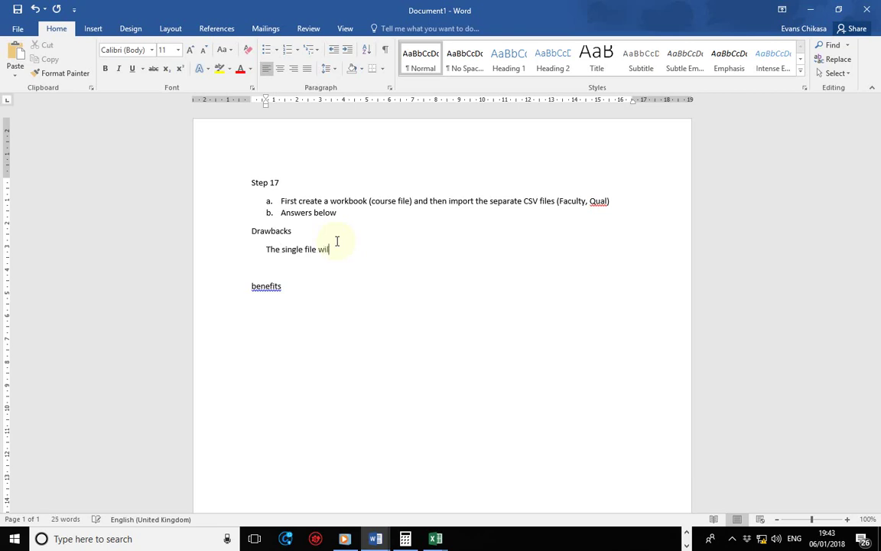
pyautogui.write('l be opened in a single')
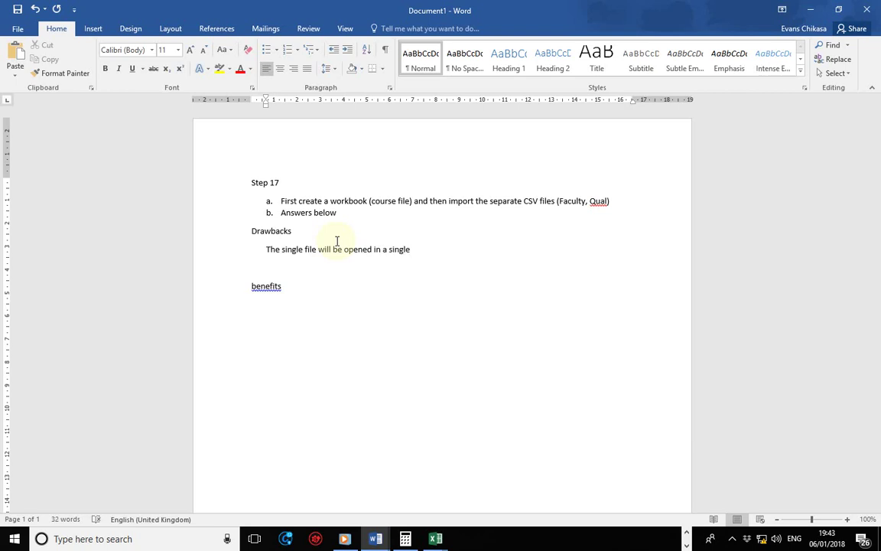
pyautogui.press('BackSpace')
pyautogui.press('BackSpace')
pyautogui.press('BackSpace')
pyautogui.press('BackSpace')
pyautogui.press('BackSpace')
pyautogui.press('BackSpace')
pyautogui.press('BackSpace')
pyautogui.write('re')
pyautogui.write('ad onl')
pyautogui.write('y mode and')
pyautogui.press('BackSpace')
pyautogui.press('BackSpace')
pyautogui.press('BackSpace')
pyautogui.press('BackSpace')
pyautogui.write('hence it cannot be e')
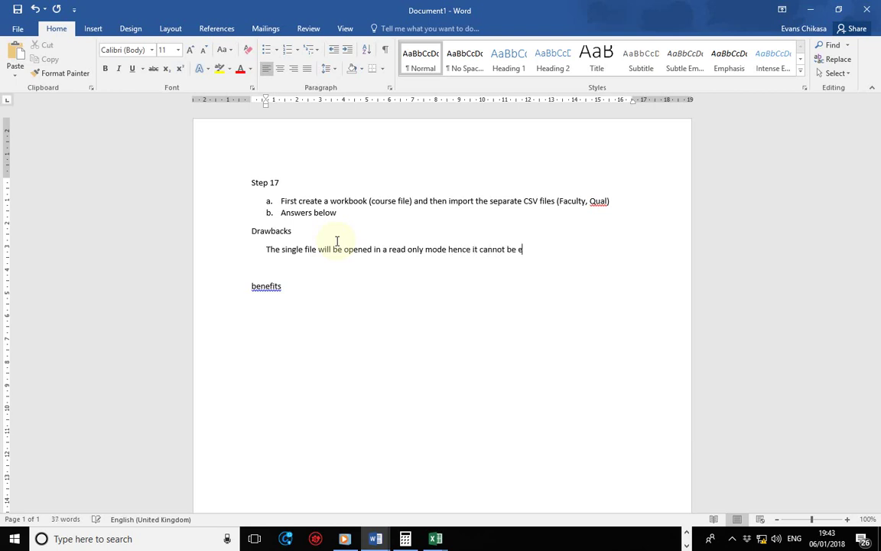
pyautogui.write('dited or used by multiple')
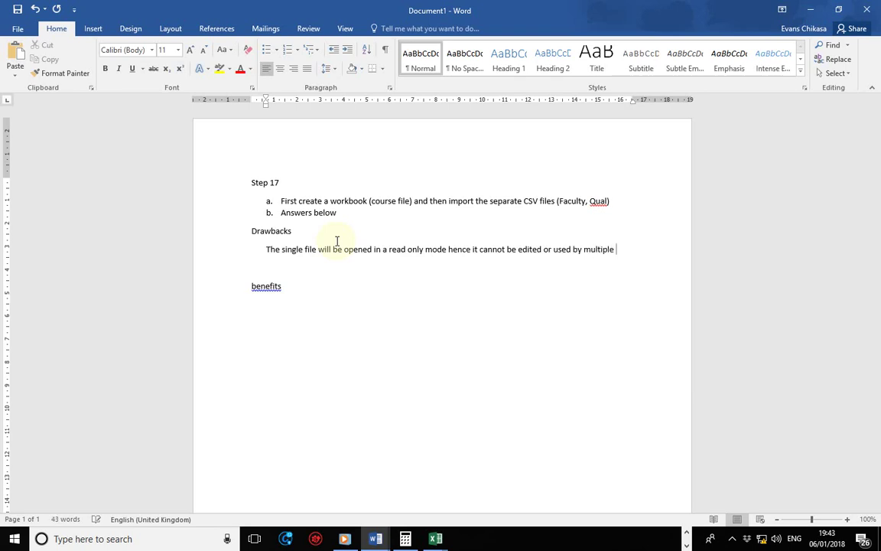
pyautogui.write(' people at the ')
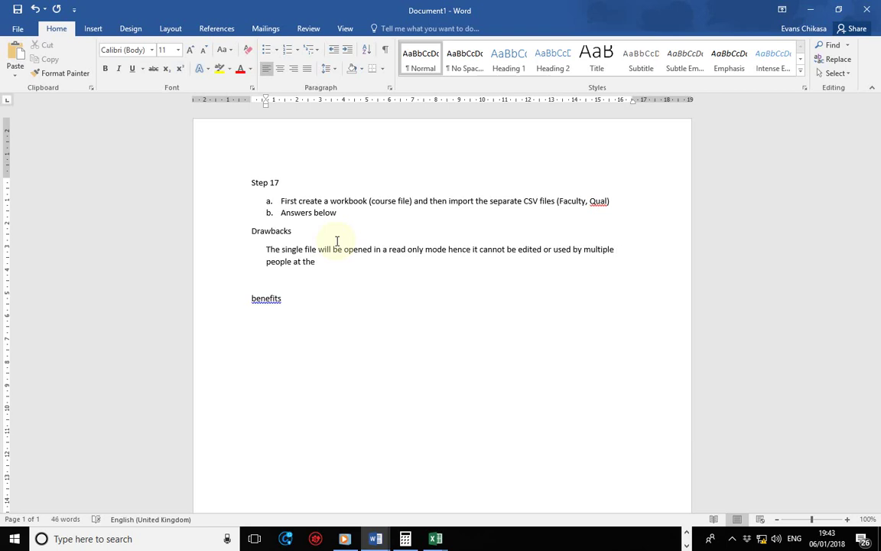
pyautogui.write('same time')
# - Under Benefits, write that internal links won't break when the file is copied or renamed
pyautogui.press('Down')
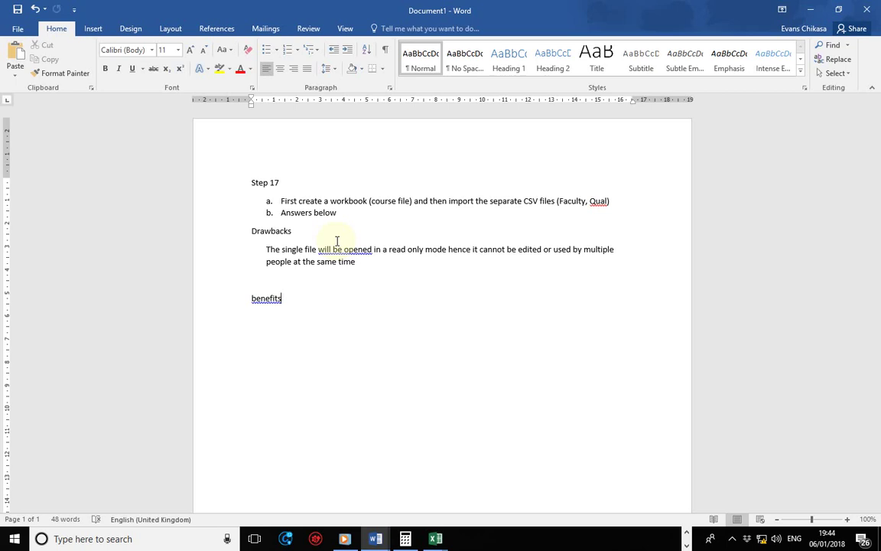
pyautogui.press('Down')
pyautogui.press('End')
pyautogui.press('Return')
pyautogui.press('Tab')
pyautogui.press('BackSpace')
pyautogui.write('The links in th')
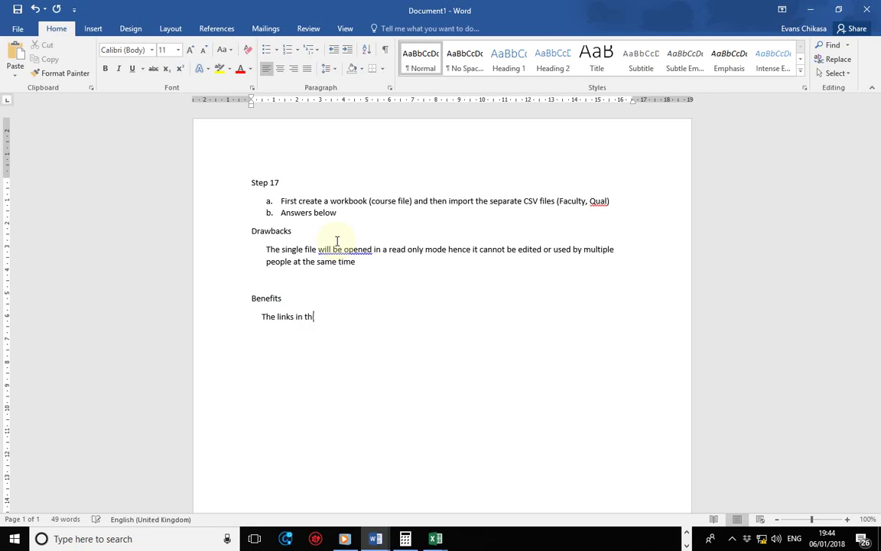
pyautogui.write('is file will be internal')
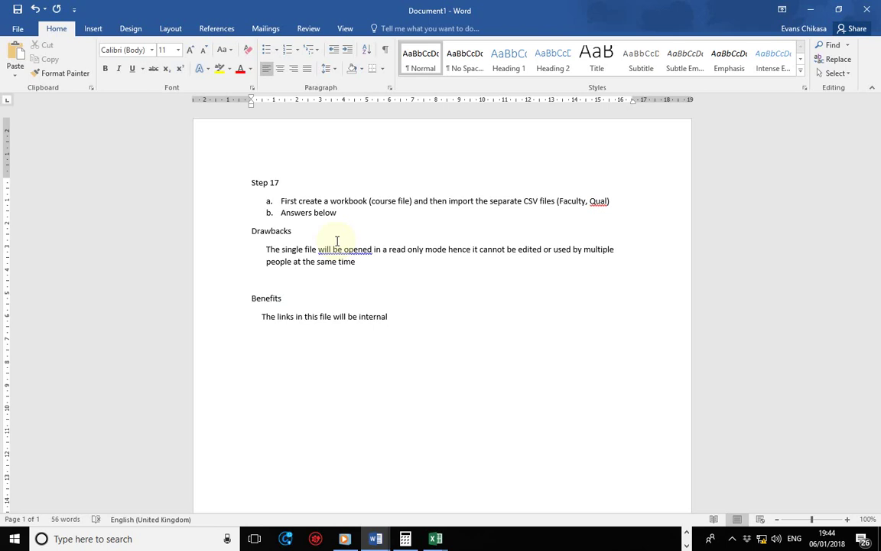
pyautogui.write('hence they will not be ')
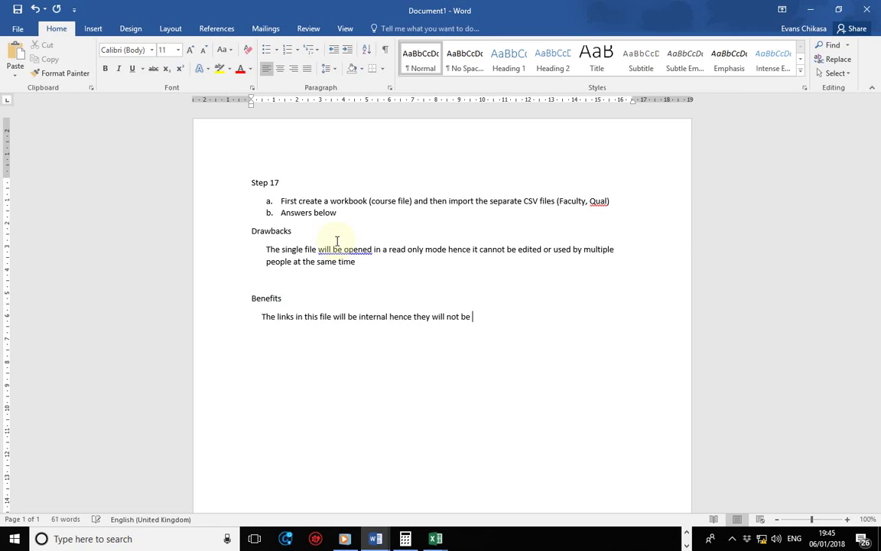
pyautogui.write('broken when we copy, ')
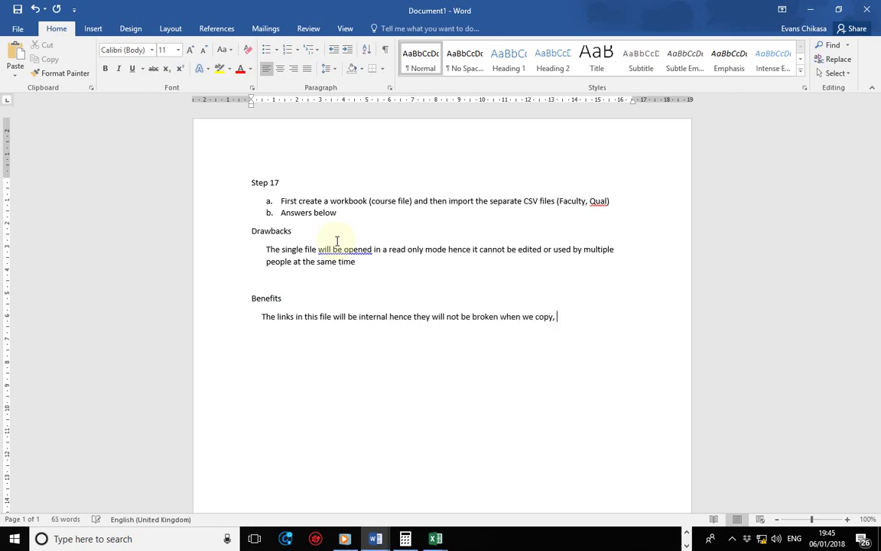
pyautogui.write('rename the file')
# - Add that the file is easy to copy, back up and send elsewhere, having no dependencies
pyautogui.write('. It is relatively e')
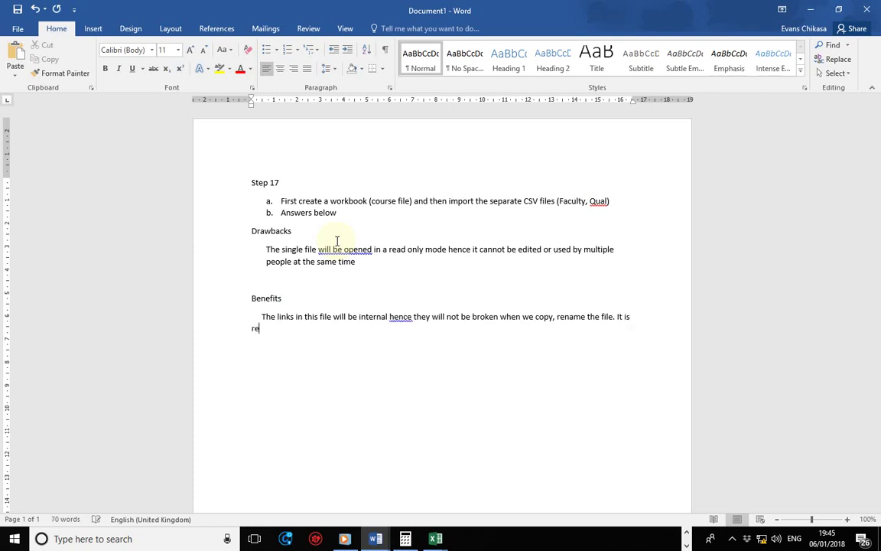
pyautogui.write('asy to copy, backup u')
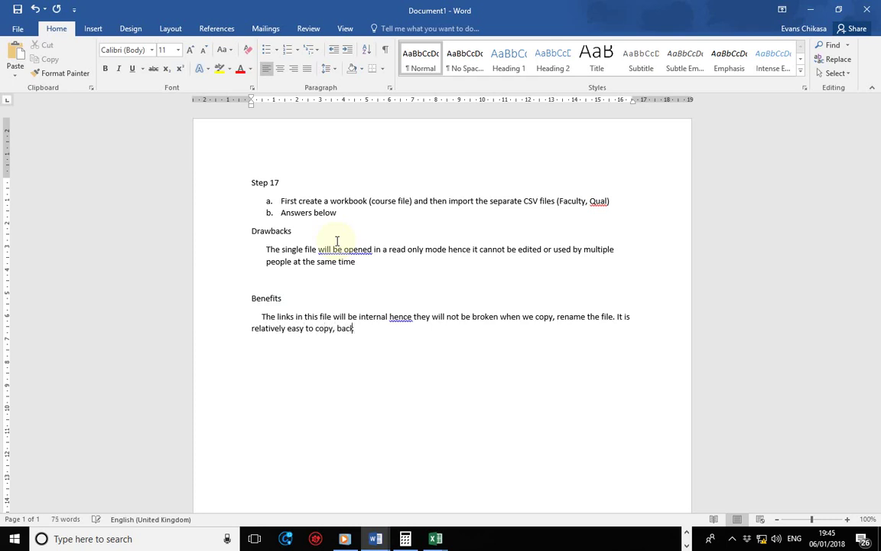
pyautogui.write('p')
pyautogui.write('and send this file top')
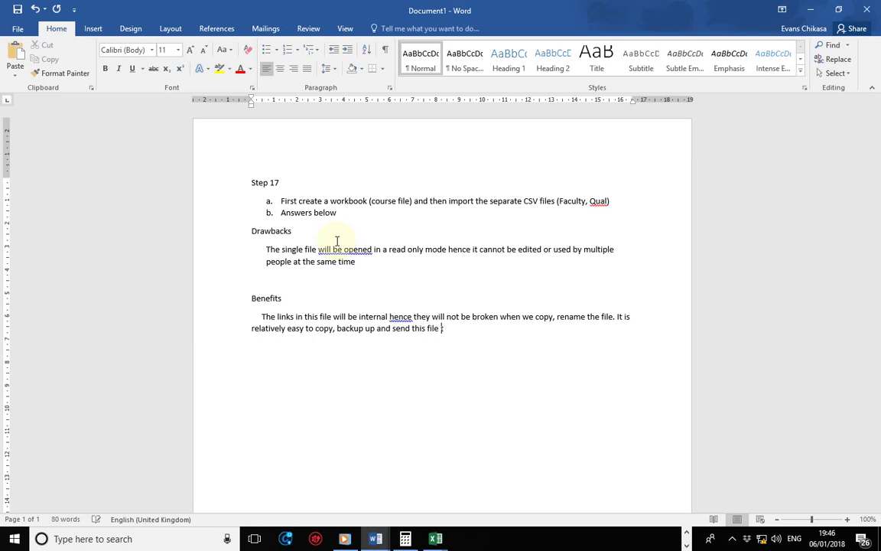
pyautogui.press('BackSpace')
pyautogui.press('BackSpace')
pyautogui.write('o other lcoations bec')
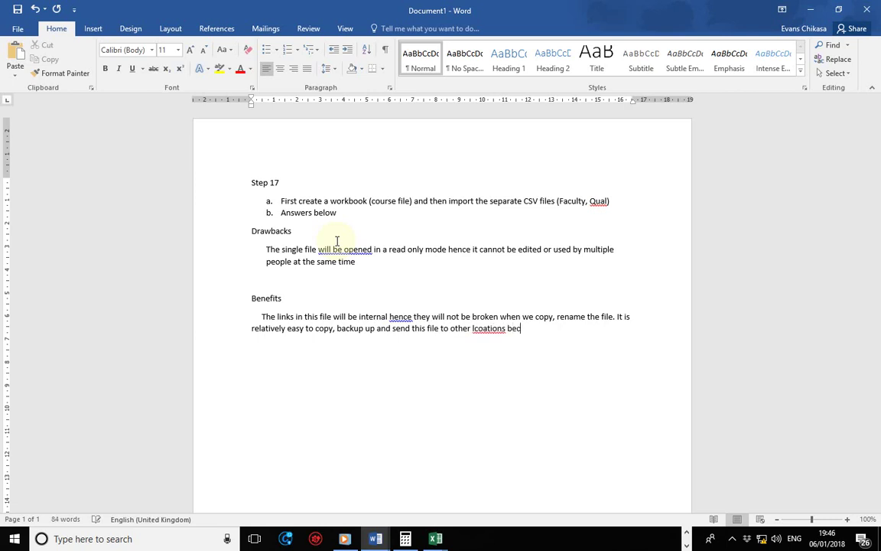
pyautogui.write('ause it hav')
pyautogui.write('no')
pyautogui.write(' dependan')
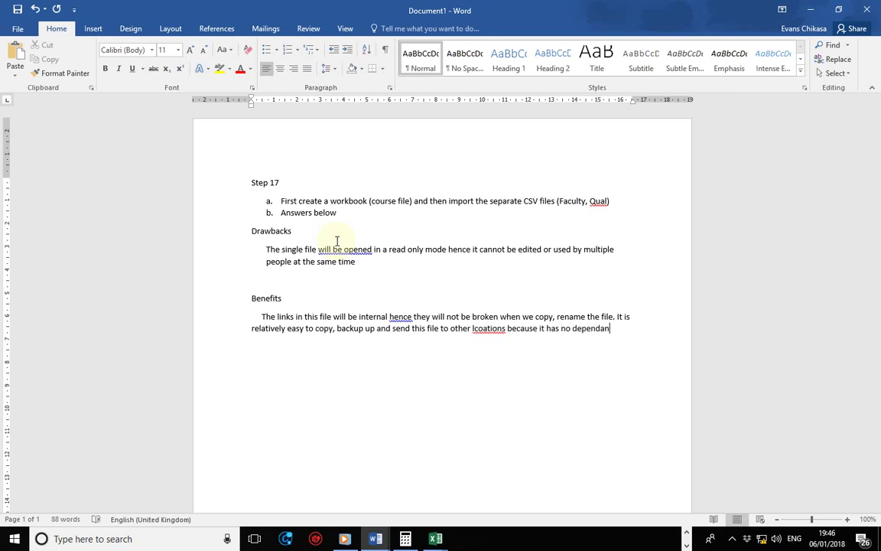
pyautogui.write('cies')
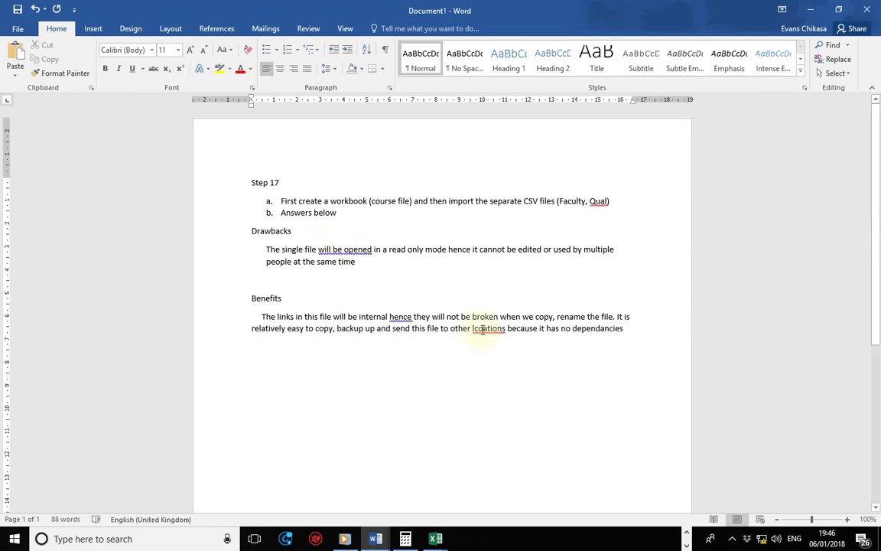
# - Correct the misspellings 'lcoations' to 'locations' and 'dependancies' to 'dependencies'
pyautogui.rightClick(501, 330)
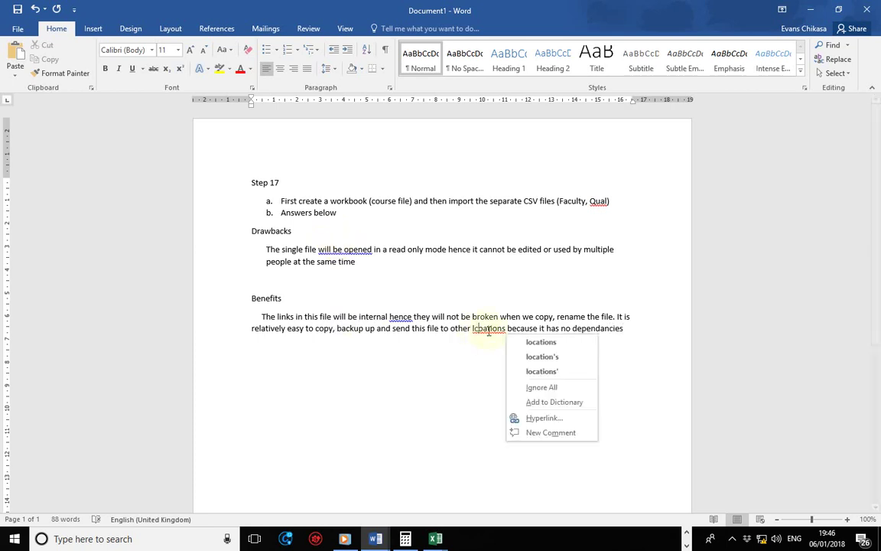
pyautogui.click(516, 343)
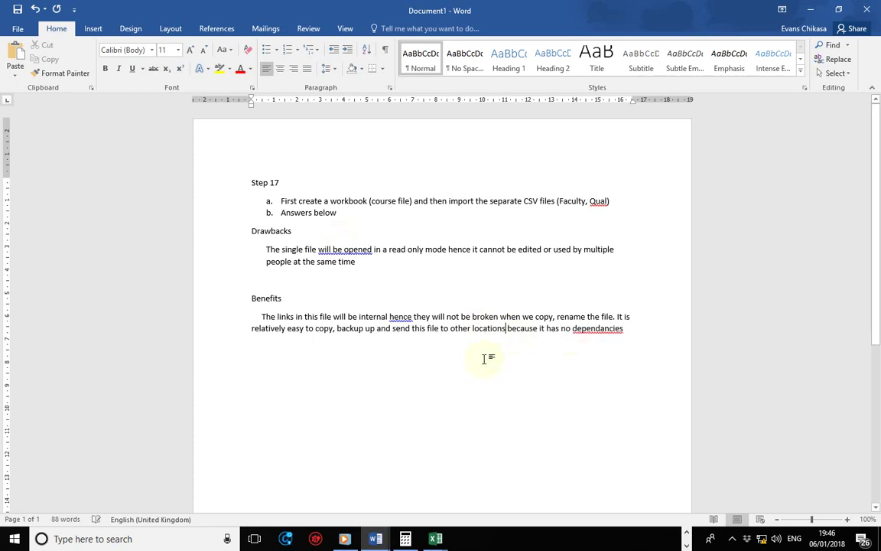
pyautogui.rightClick(589, 331)
pyautogui.click(659, 342)
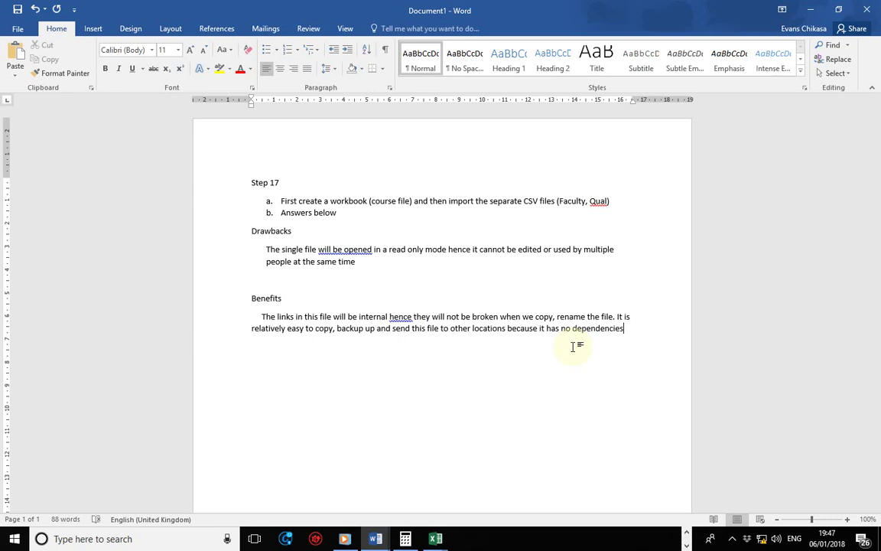
pyautogui.press('Return')
pyautogui.press('Return')
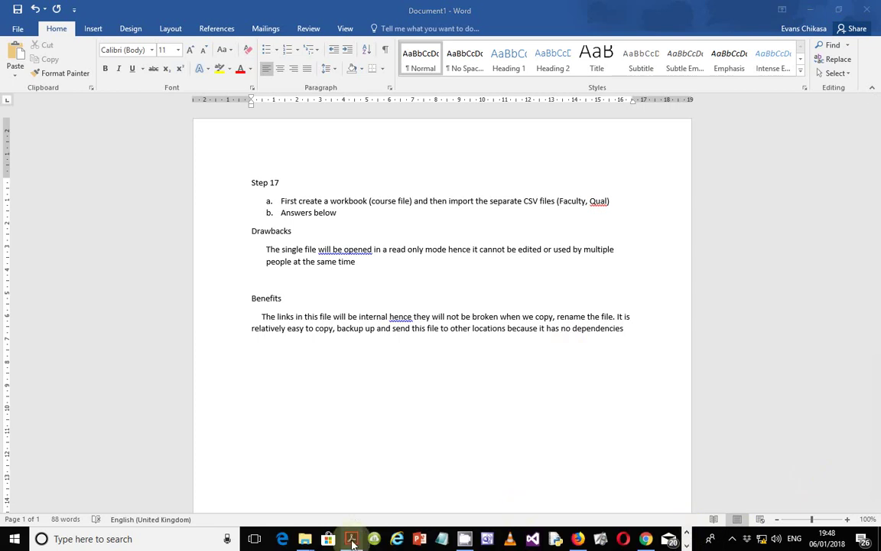
pyautogui.moveTo(351, 545)
pyautogui.click(354, 494)
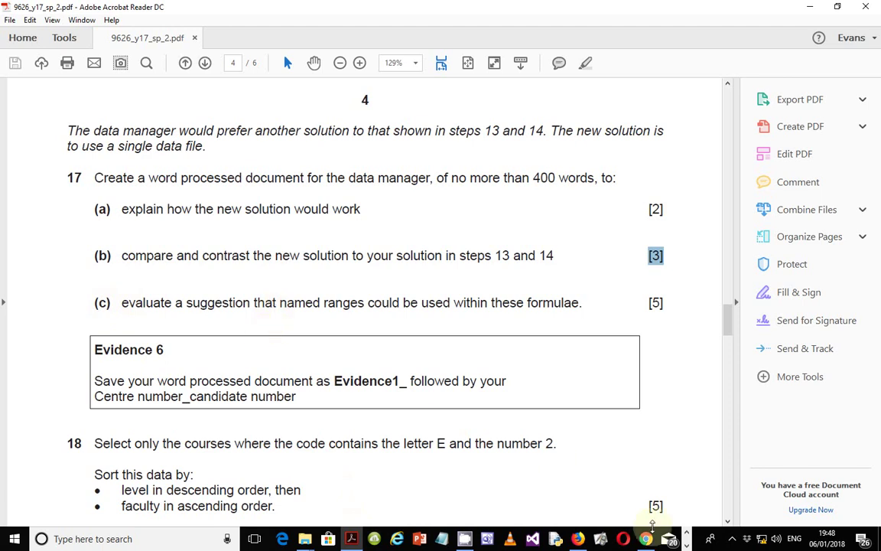
pyautogui.click(687, 545)
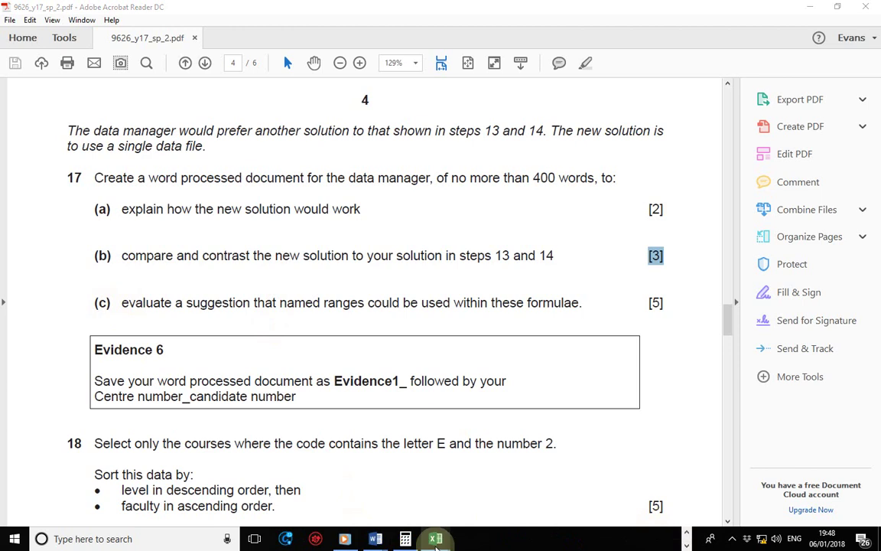
pyautogui.moveTo(440, 537)
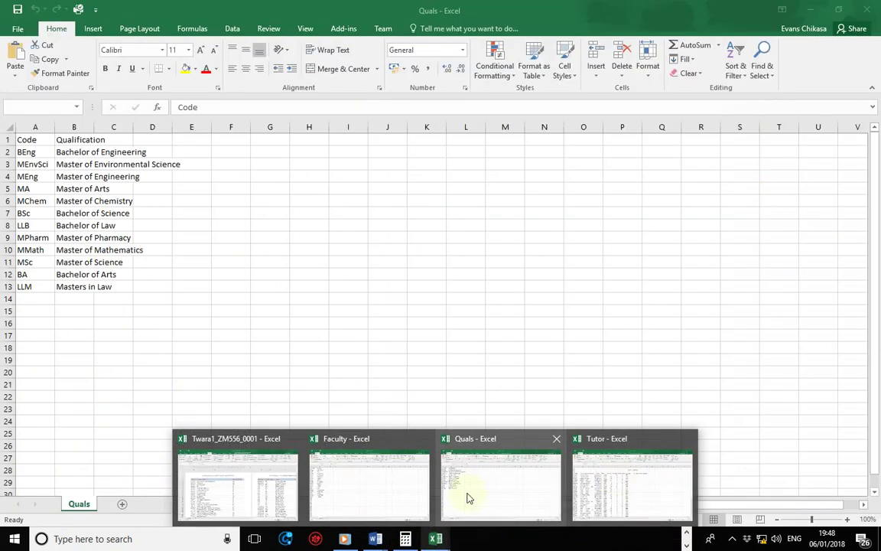
pyautogui.moveTo(262, 487)
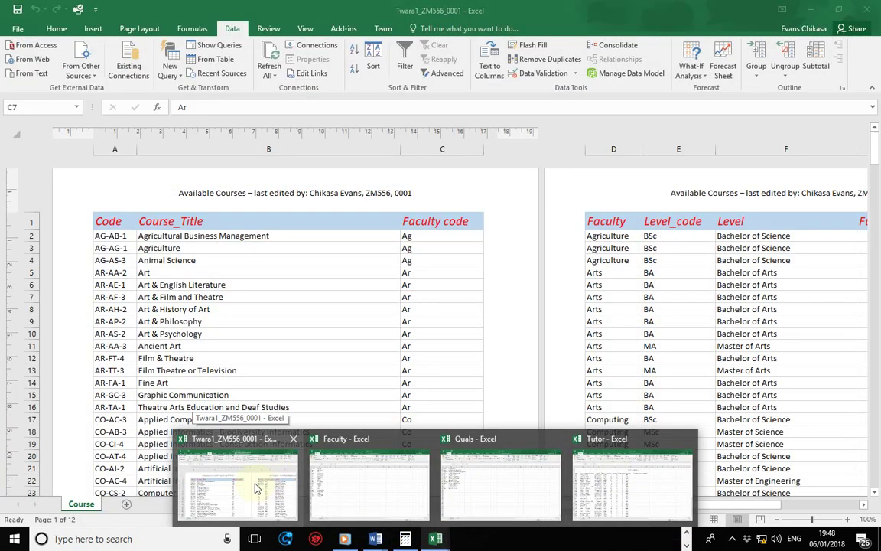
pyautogui.moveTo(492, 496)
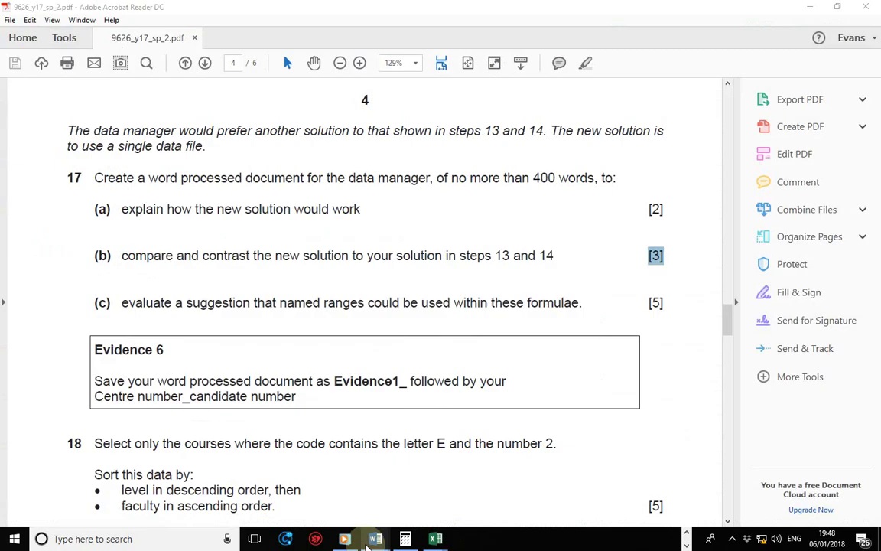
pyautogui.moveTo(375, 538)
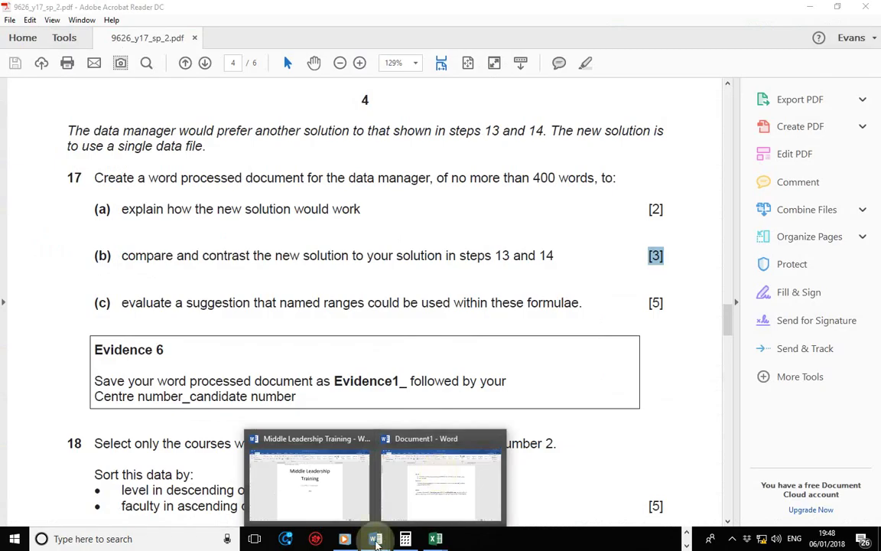
pyautogui.moveTo(351, 480)
pyautogui.click(427, 479)
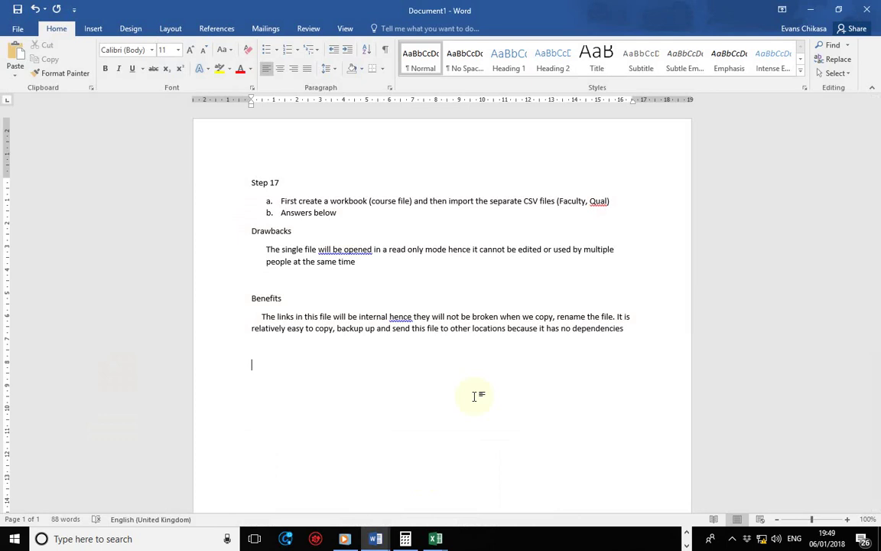
pyautogui.moveTo(439, 531)
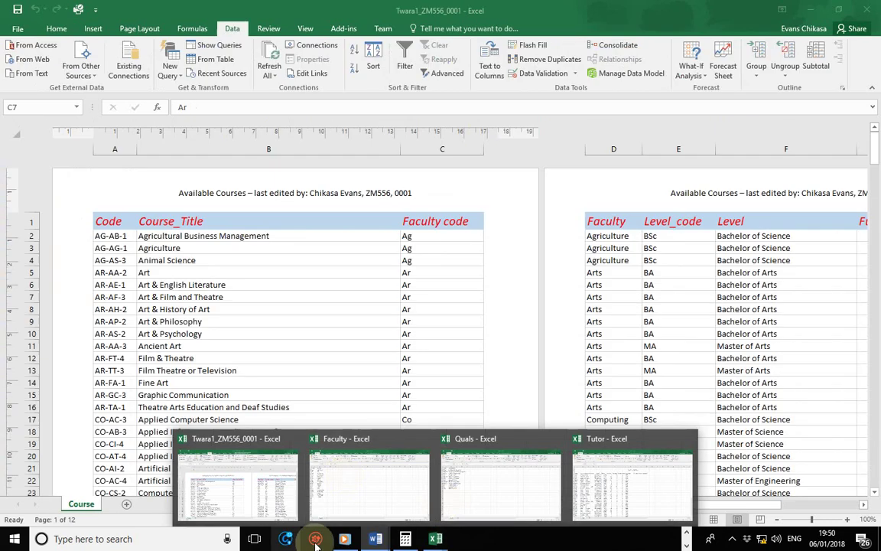
pyautogui.click(375, 538)
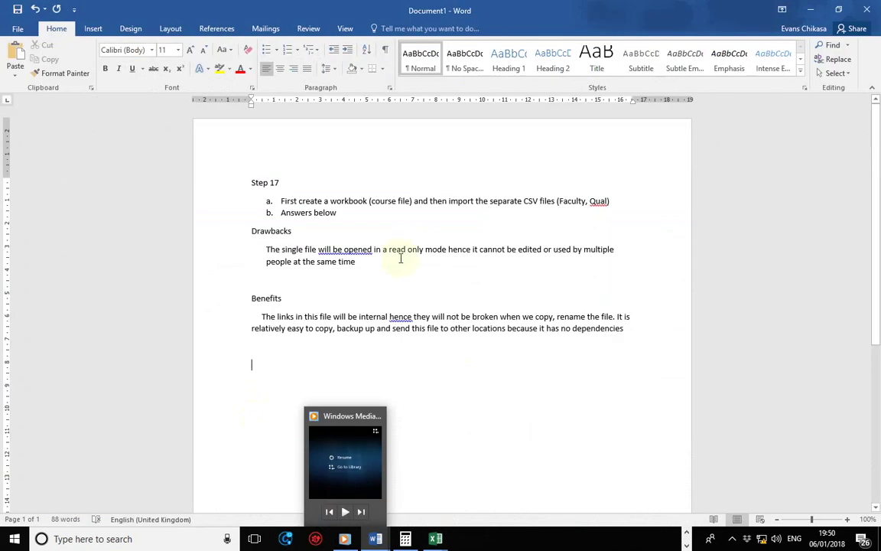
pyautogui.press('BackSpace')
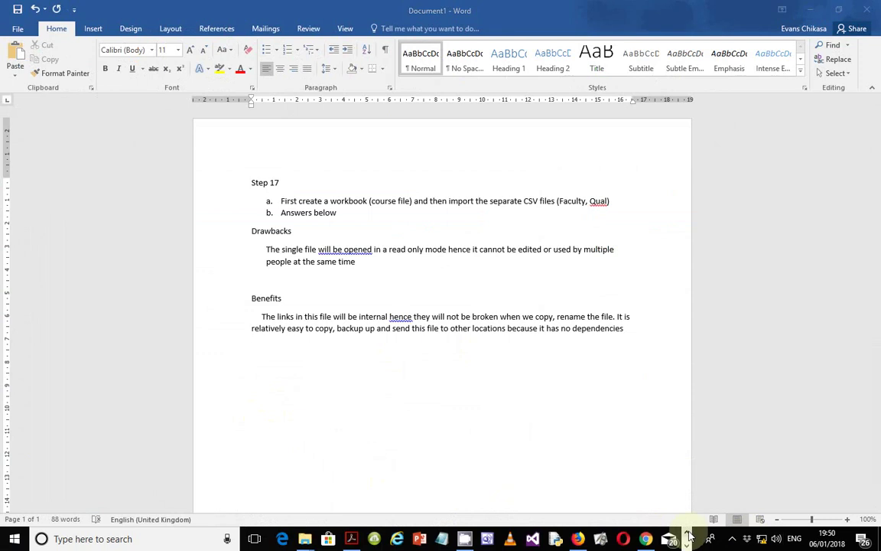
pyautogui.press('super+e')
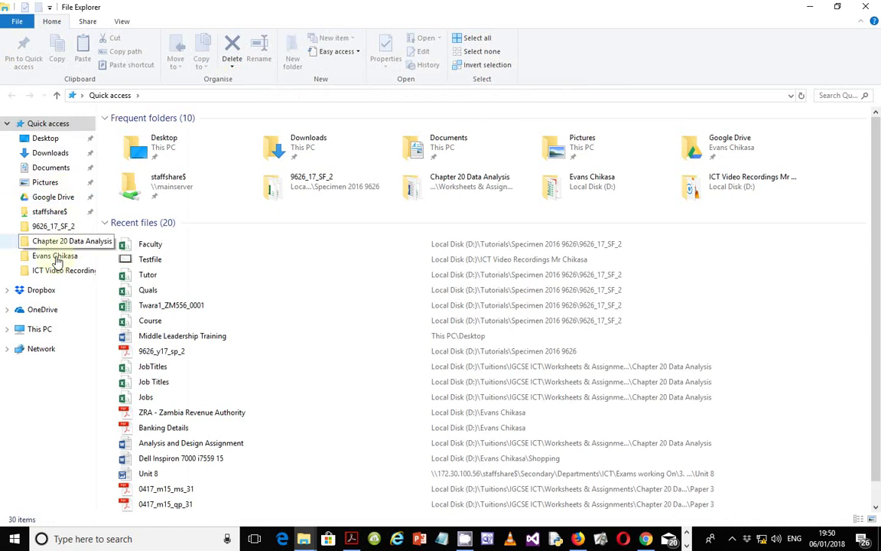
# - Browse to D:\Tuitions\IGCSE ICT\Worksheets & Assignments\Chapter 20 Data Analysis
pyautogui.click(42, 329)
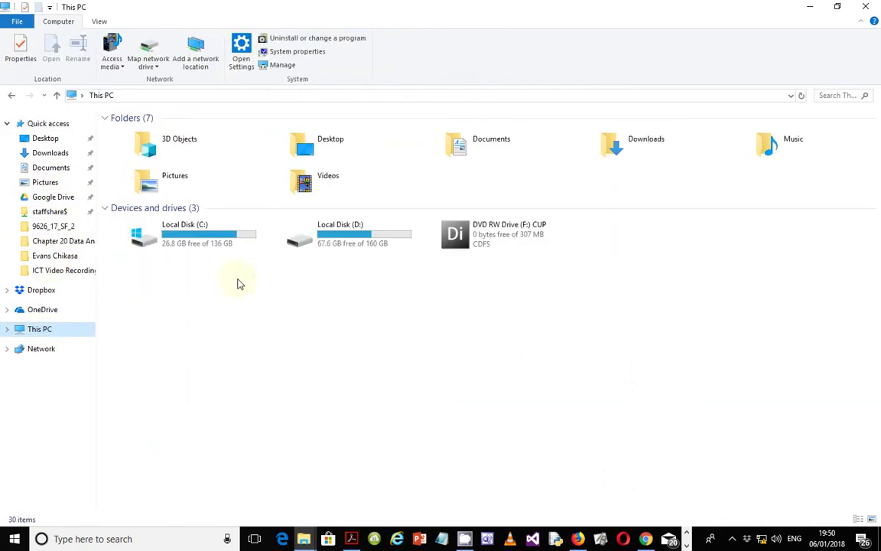
pyautogui.doubleClick(337, 244)
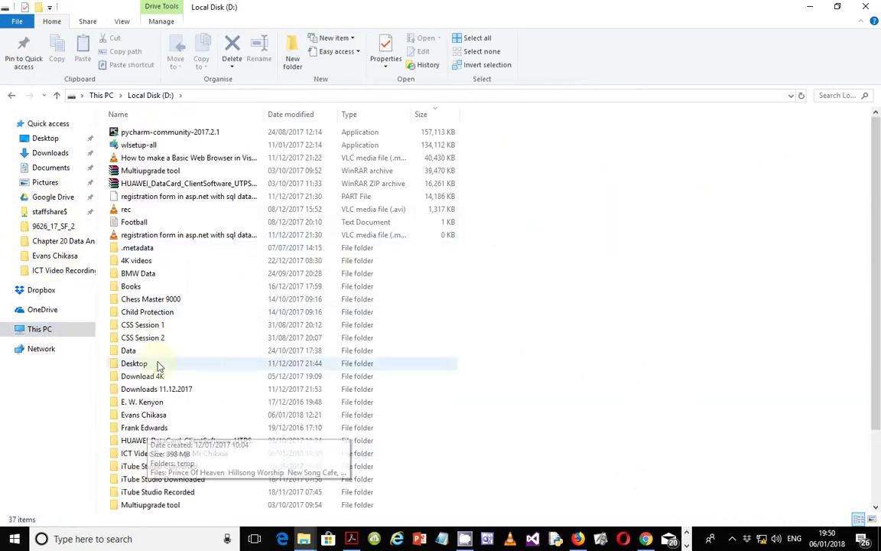
pyautogui.scroll(-3, 158, 368)
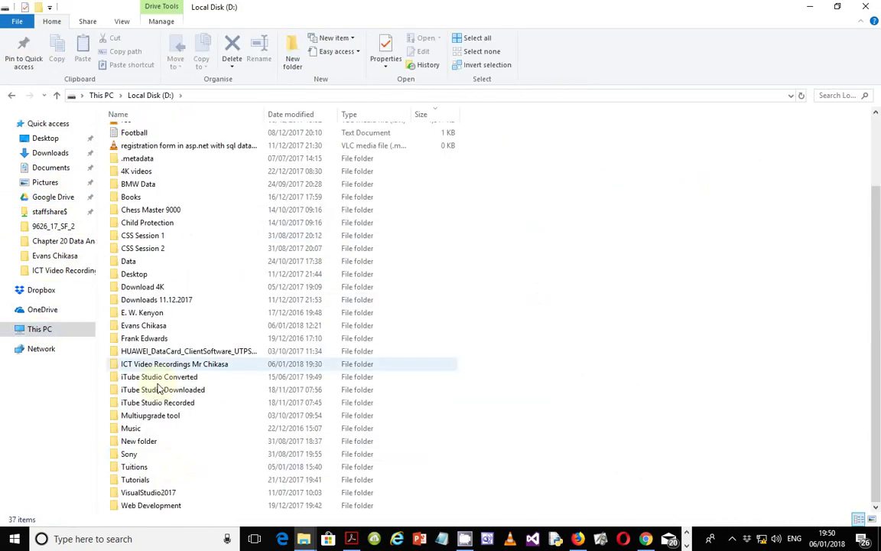
pyautogui.doubleClick(142, 468)
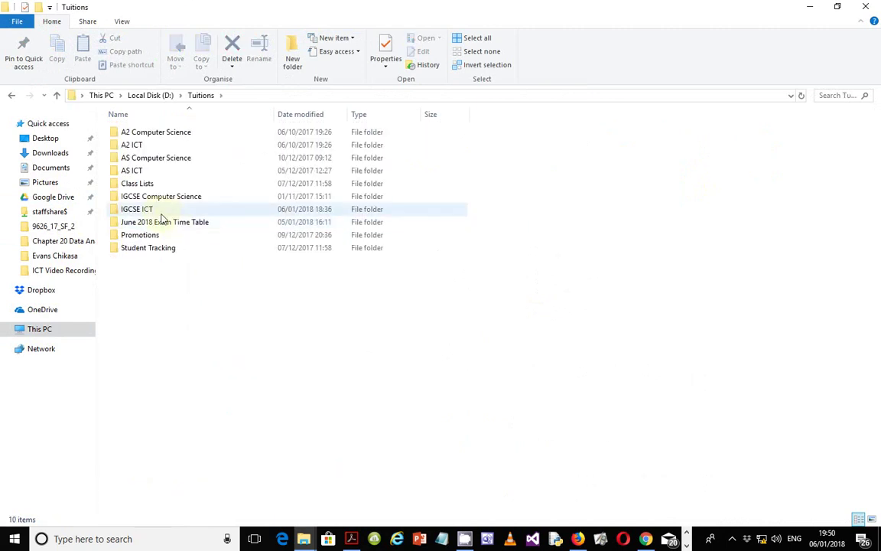
pyautogui.doubleClick(161, 214)
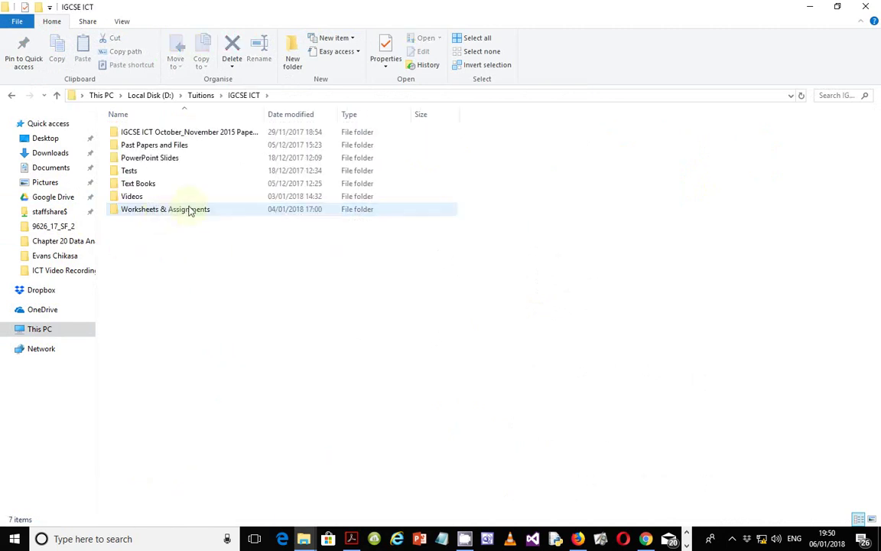
pyautogui.doubleClick(171, 215)
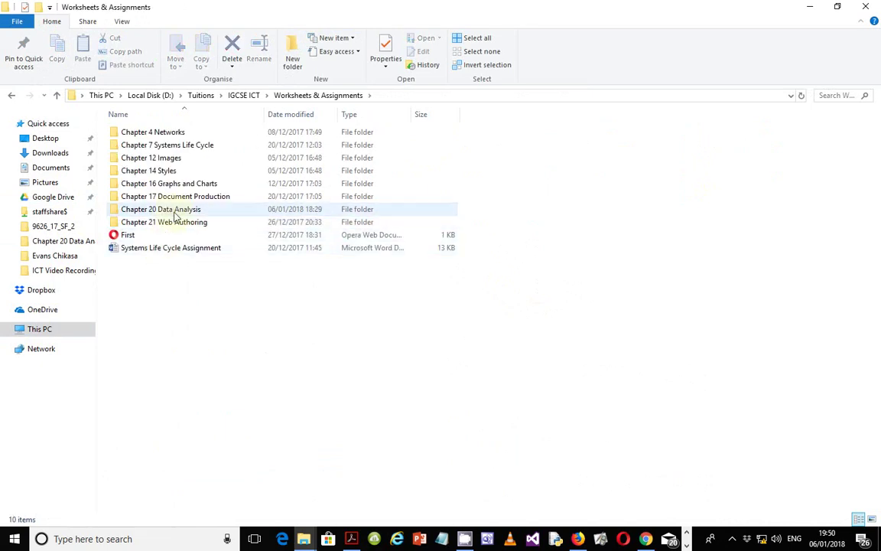
pyautogui.doubleClick(170, 211)
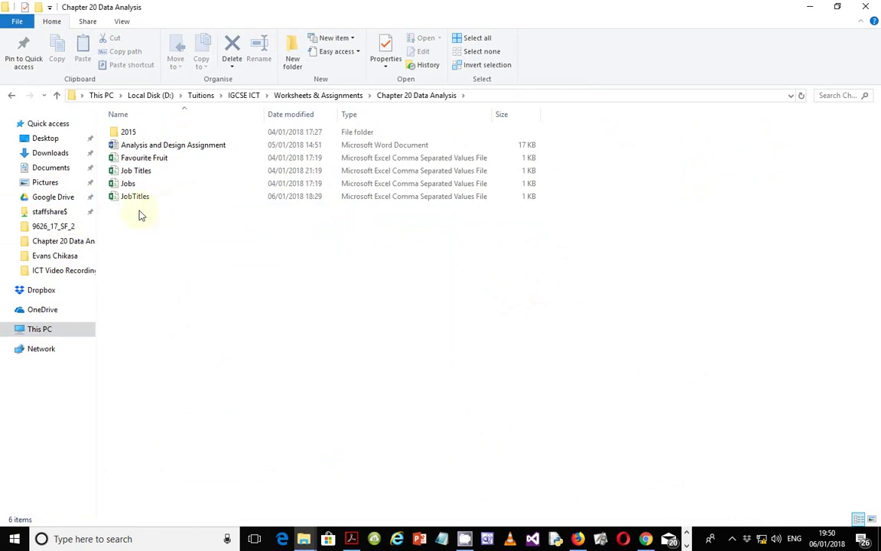
# - Select the Jobs and JobTitles CSV files together and open both in Excel
pyautogui.moveTo(140, 215); pyautogui.dragTo(136, 187)
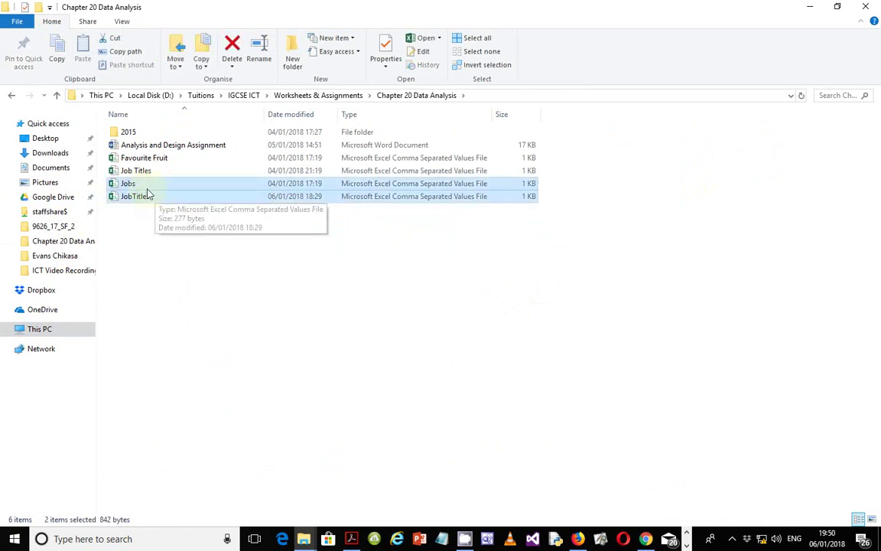
pyautogui.rightClick(146, 189)
pyautogui.click(173, 195)
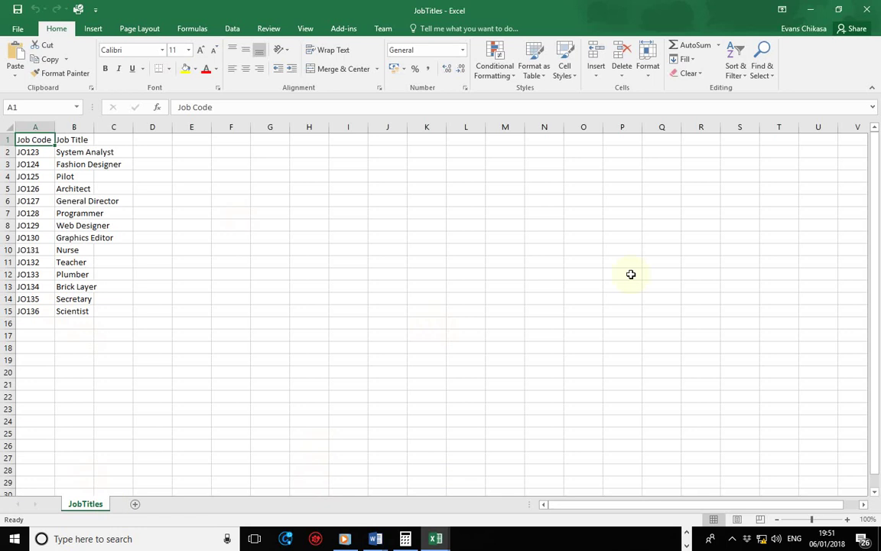
# - Define the name 'Experiment' for the job codes and titles in A2:B15, then go to Jobs
pyautogui.moveTo(439, 540)
pyautogui.moveTo(26, 154); pyautogui.dragTo(71, 316)
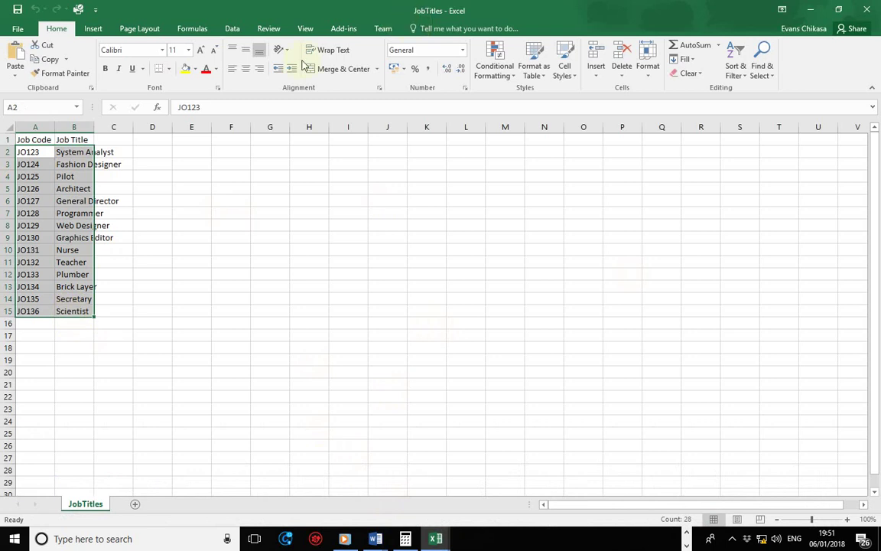
pyautogui.rightClick(45, 150)
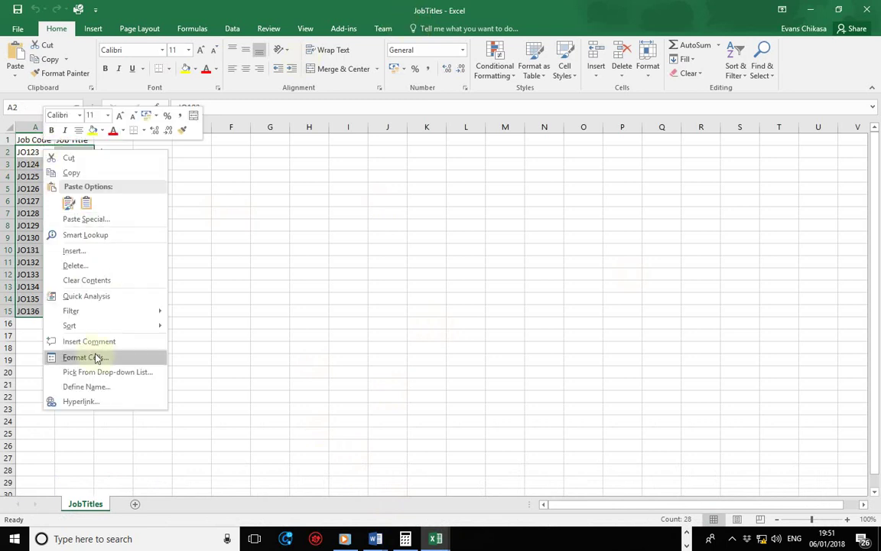
pyautogui.click(86, 387)
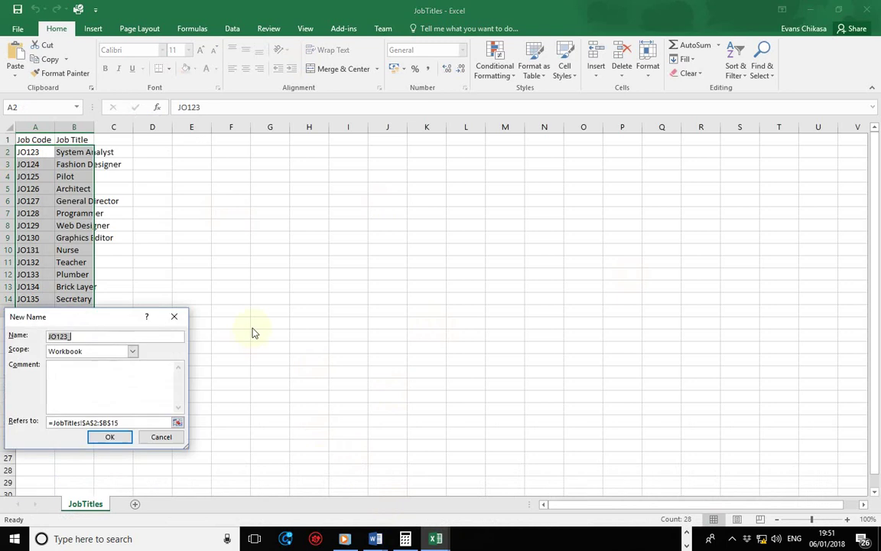
pyautogui.write('Ex')
pyautogui.press('BackSpace')
pyautogui.write('periment')
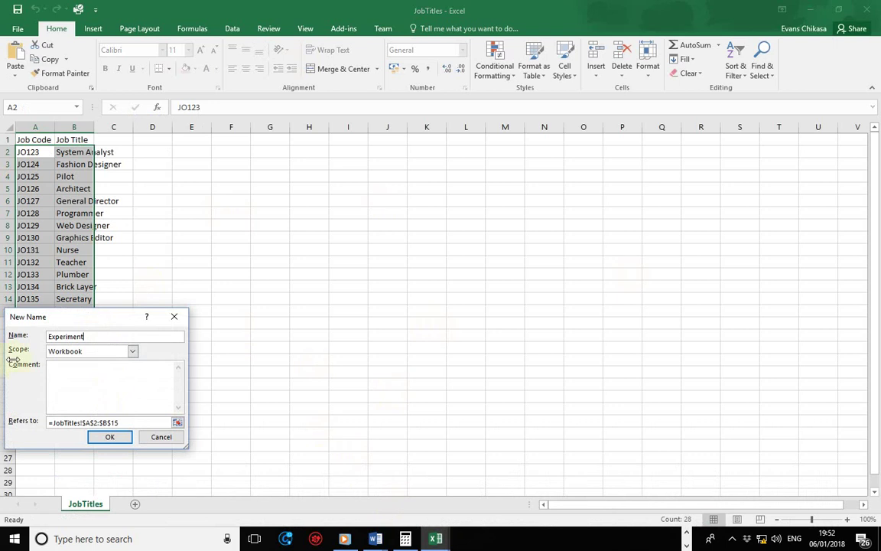
pyautogui.press('Tab')
pyautogui.hotkey('shift', 'Tab')
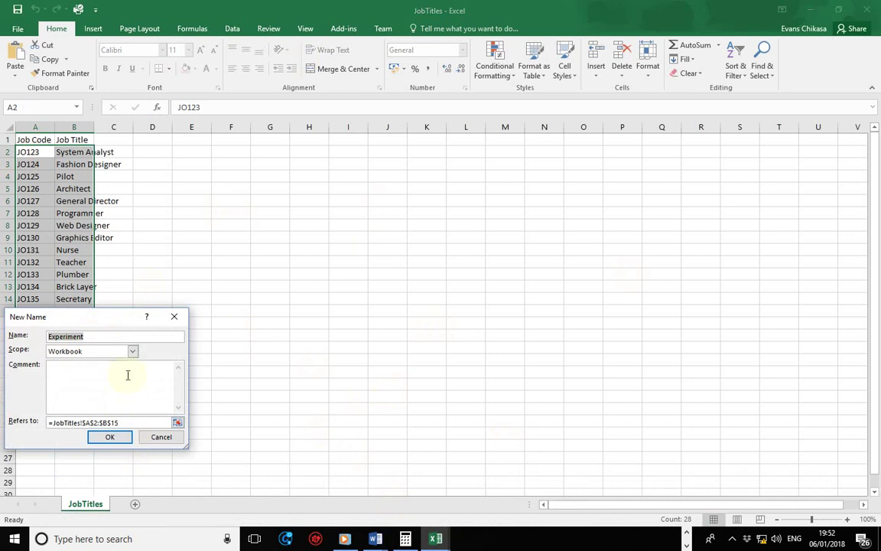
pyautogui.click(110, 439)
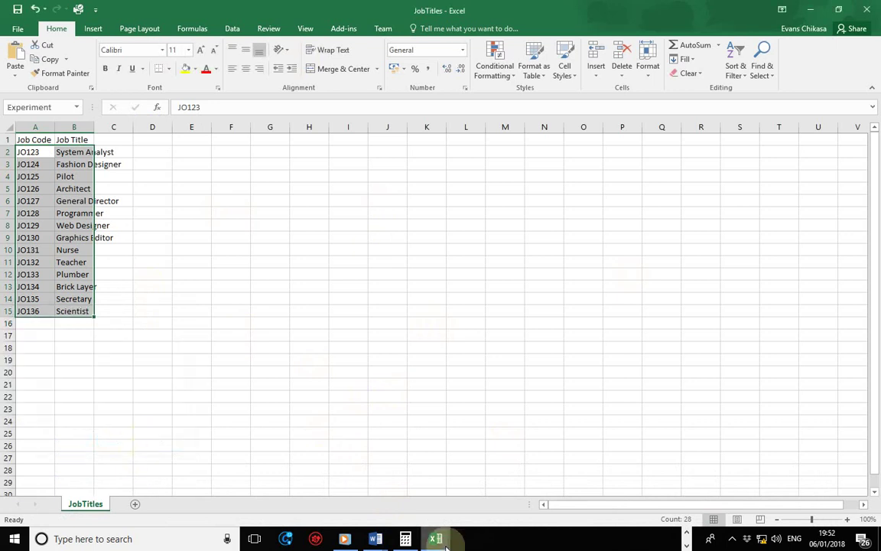
pyautogui.moveTo(435, 538)
pyautogui.click(642, 483)
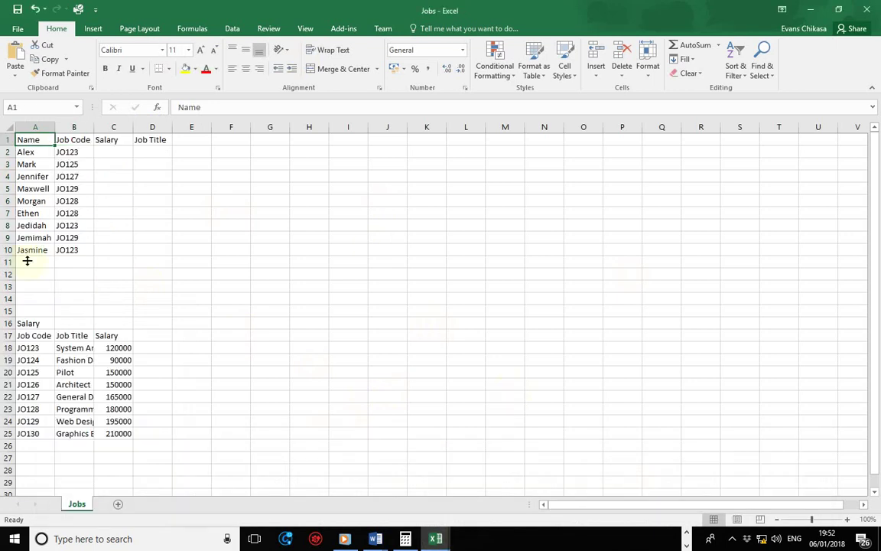
# - Return to JobTitles and autofit all column widths so the job titles fit
pyautogui.click(156, 157)
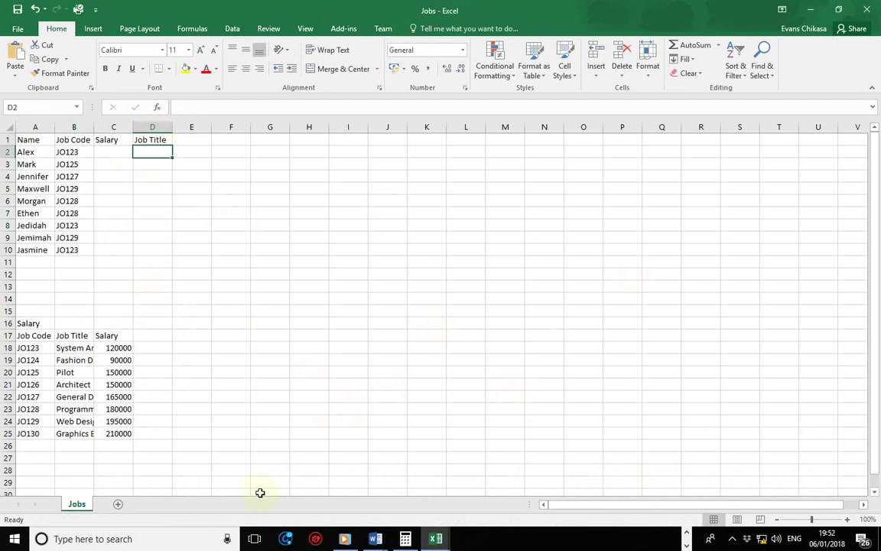
pyautogui.moveTo(436, 539)
pyautogui.click(720, 468)
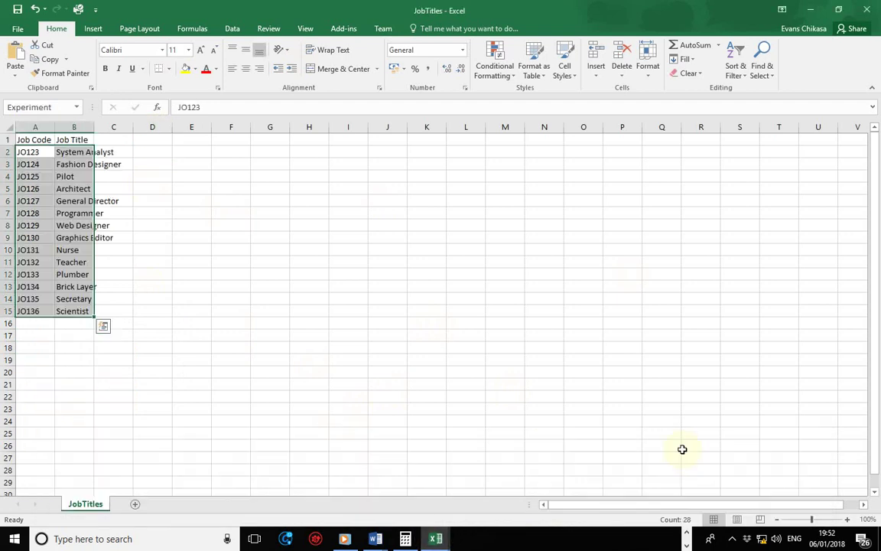
pyautogui.click(100, 176)
pyautogui.click(8, 123)
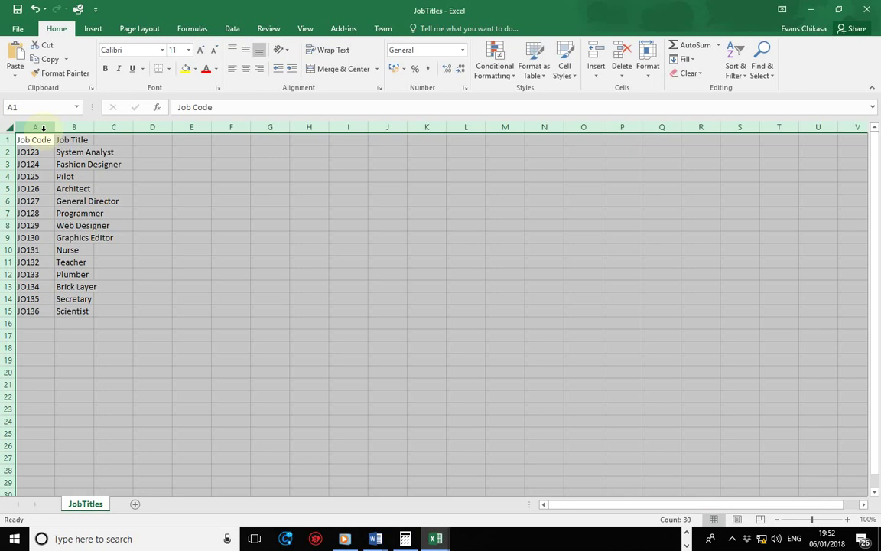
pyautogui.doubleClick(54, 126)
# - Select the job title cells B2:B15, then the codes A2:A15, then B2:B14
pyautogui.click(86, 152)
pyautogui.moveTo(86, 152); pyautogui.dragTo(83, 311)
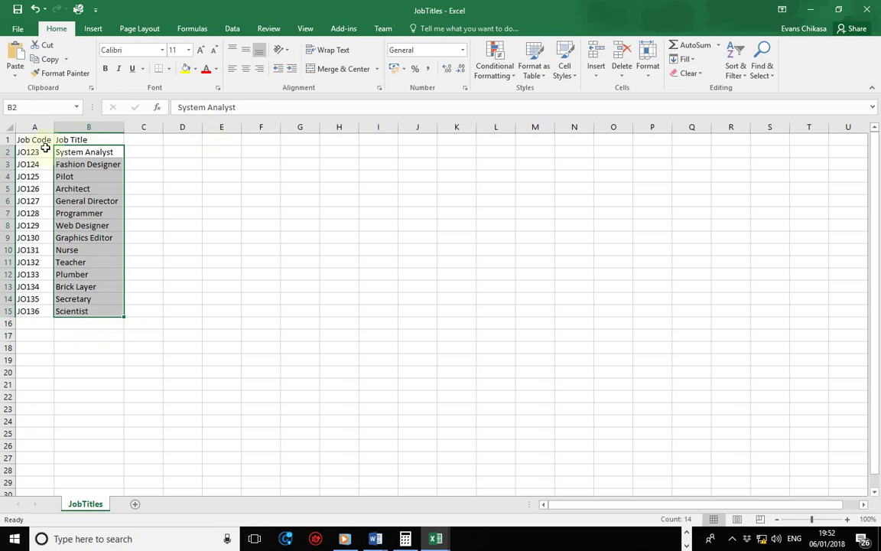
pyautogui.click(35, 152)
pyautogui.moveTo(34, 152); pyautogui.dragTo(32, 314)
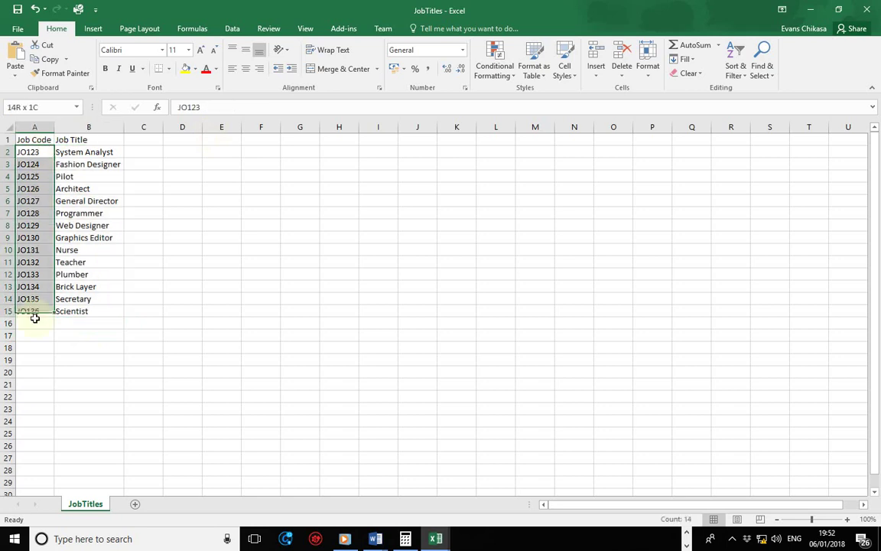
pyautogui.moveTo(87, 152); pyautogui.dragTo(92, 302)
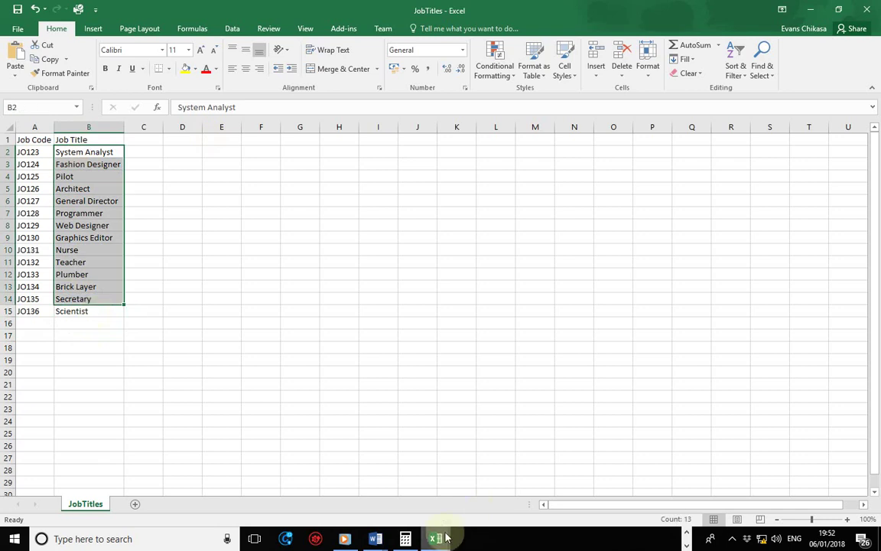
# - In Jobs cell D2, start the formula =VLOOKUP(B2,jobtitles.csv!experiment to fetch job titles
pyautogui.moveTo(442, 532)
pyautogui.click(610, 476)
pyautogui.click(164, 152)
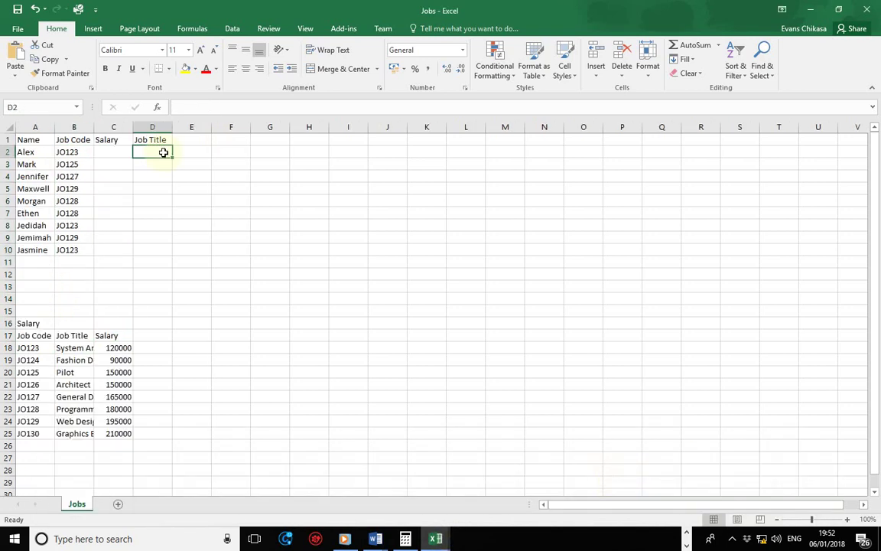
pyautogui.write('=vlo')
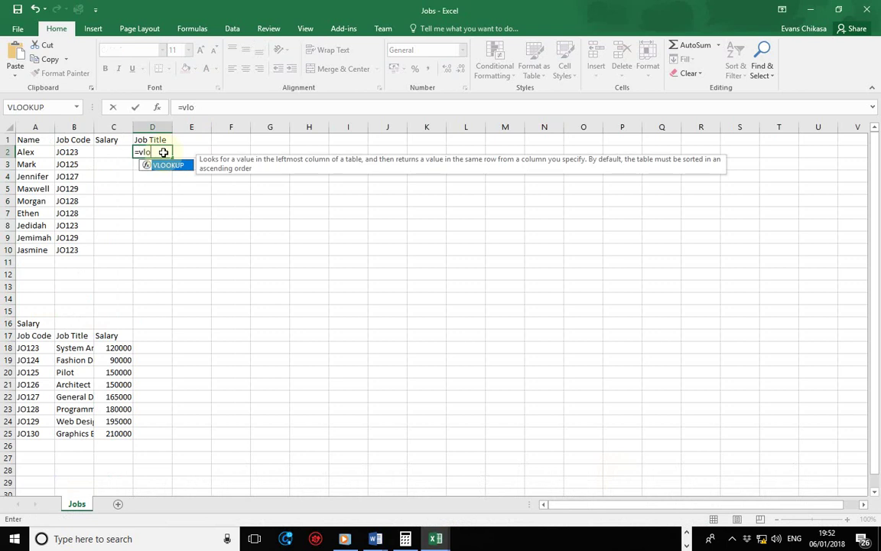
pyautogui.press('Tab')
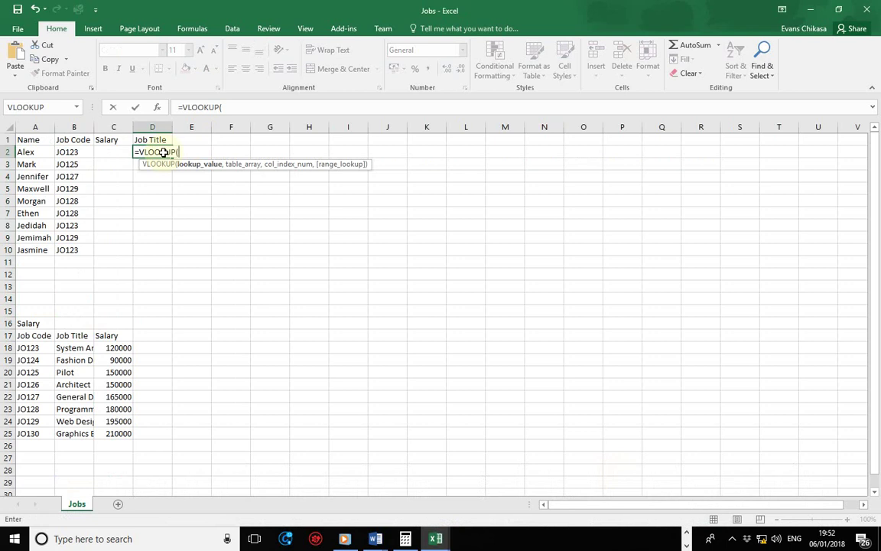
pyautogui.click(66, 151)
pyautogui.write(',')
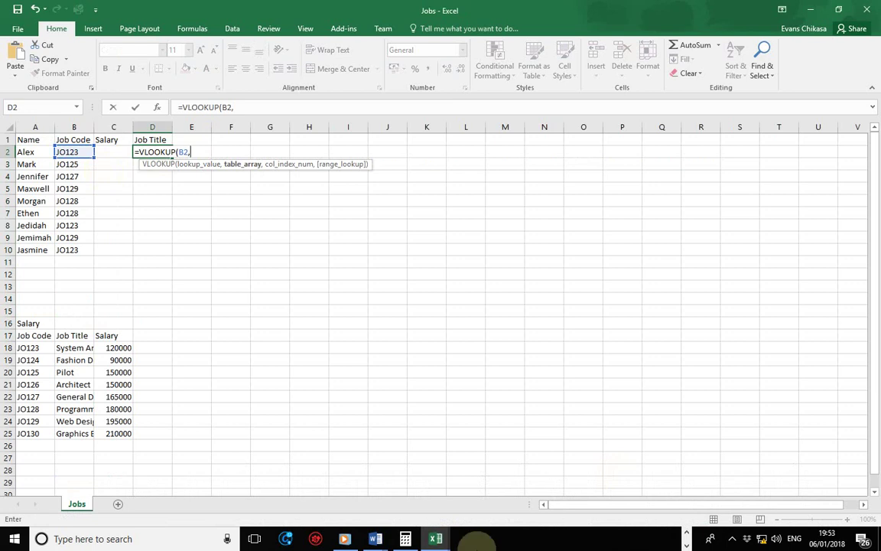
pyautogui.click(433, 539)
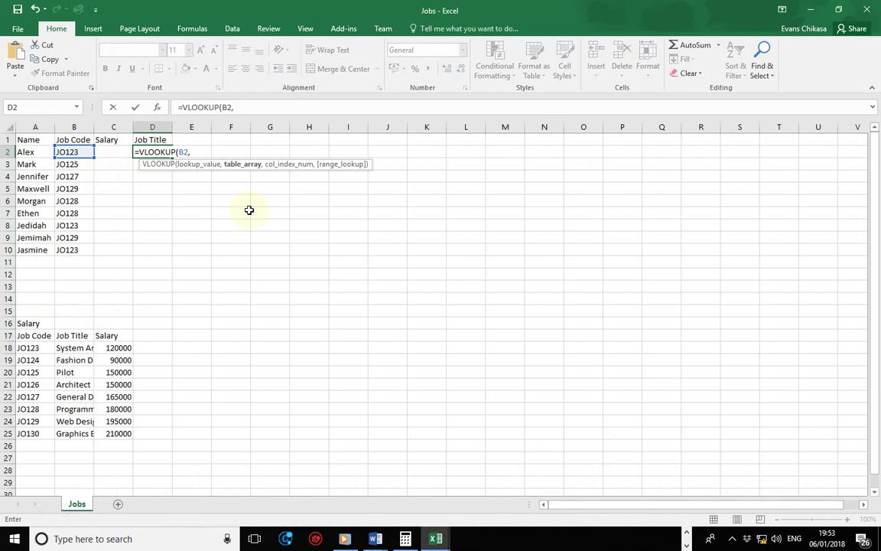
pyautogui.write('jobtitles.csv!')
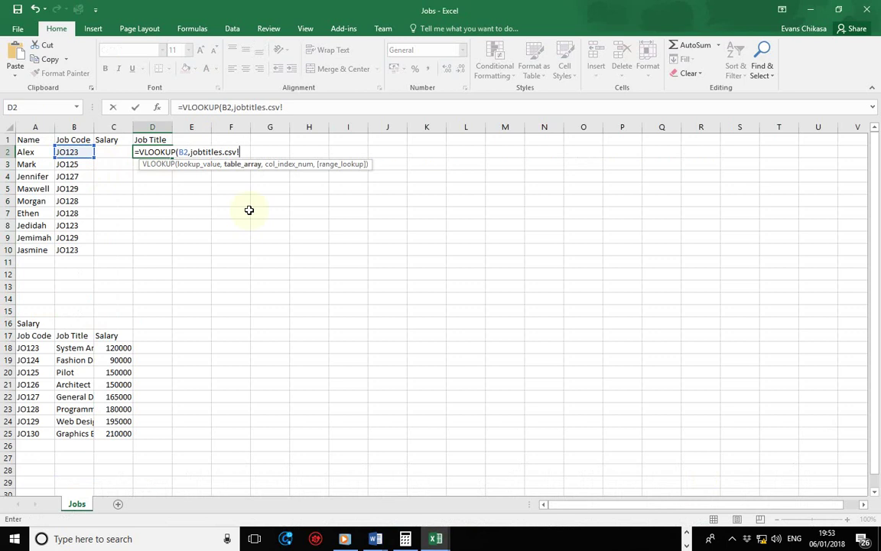
pyautogui.write('experiment')
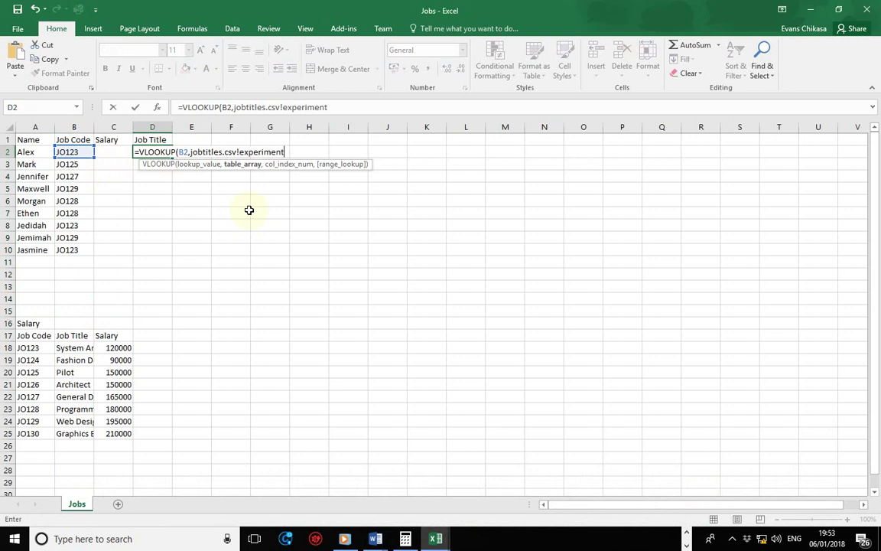
# - Complete and enter D2's formula =VLOOKUP(B2,jobtitles.csv!experiment,2,FALSE) to show System Analyst
pyautogui.moveTo(328, 107); pyautogui.dragTo(282, 107)
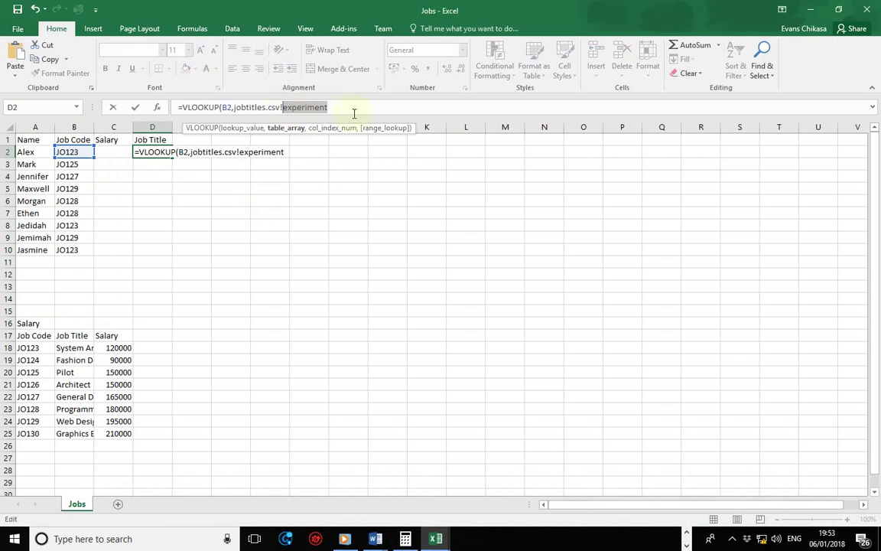
pyautogui.moveTo(283, 107); pyautogui.dragTo(233, 107)
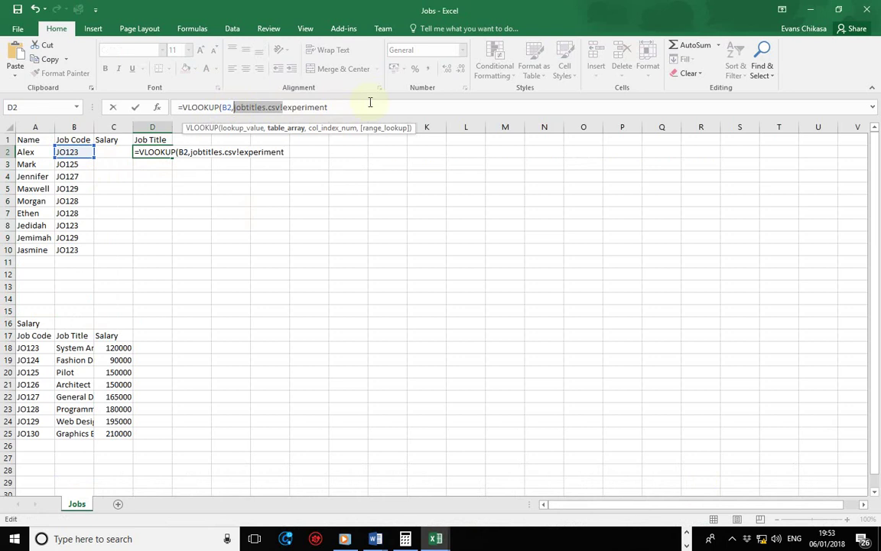
pyautogui.moveTo(329, 107); pyautogui.dragTo(285, 108)
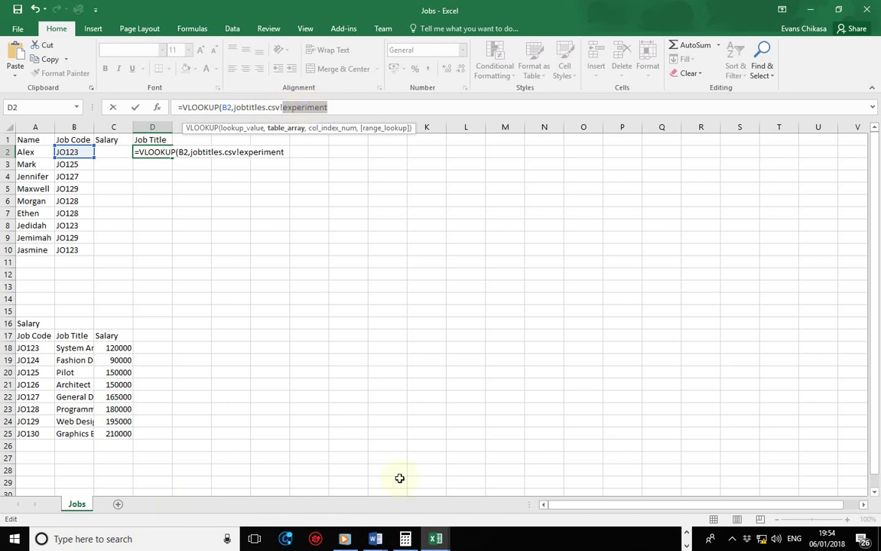
pyautogui.click(354, 108)
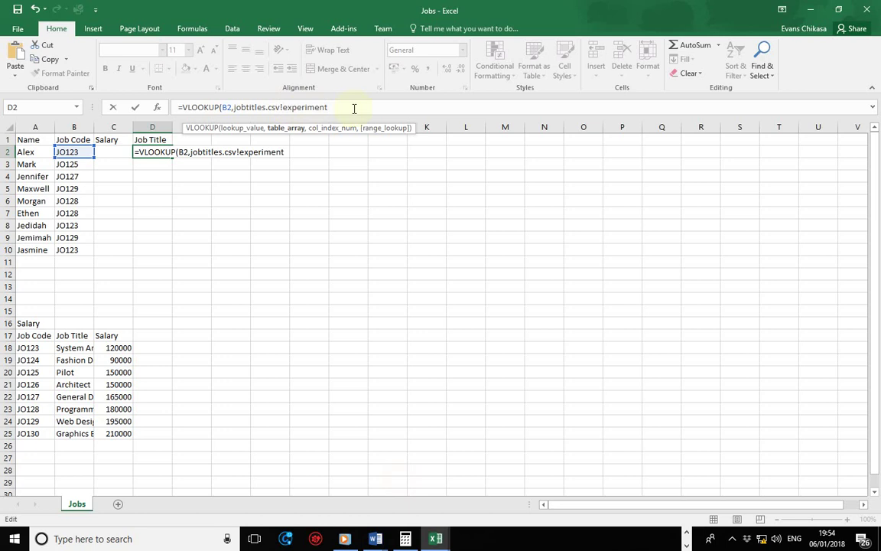
pyautogui.write(',')
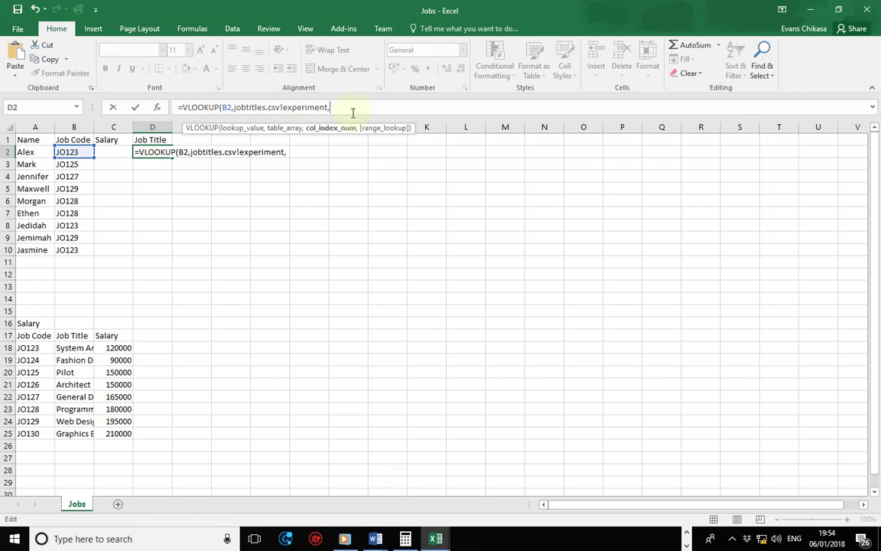
pyautogui.moveTo(437, 540)
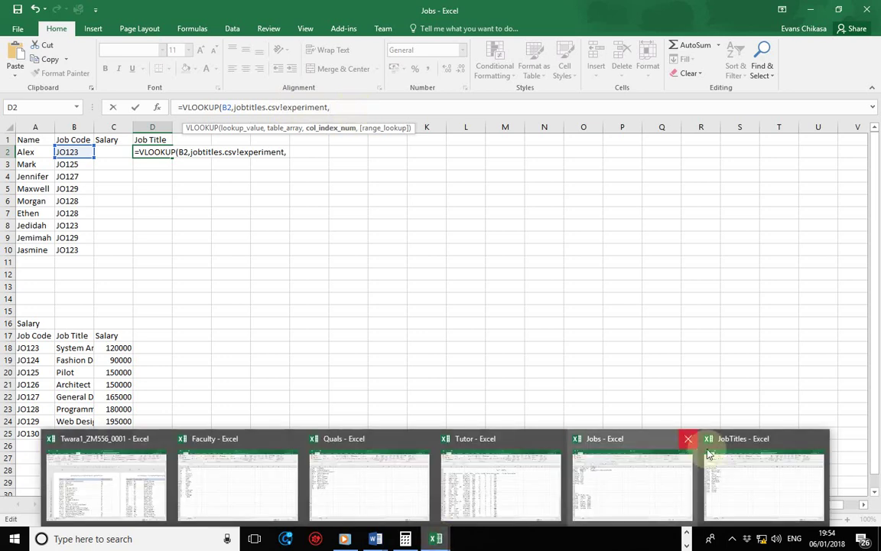
pyautogui.moveTo(719, 455)
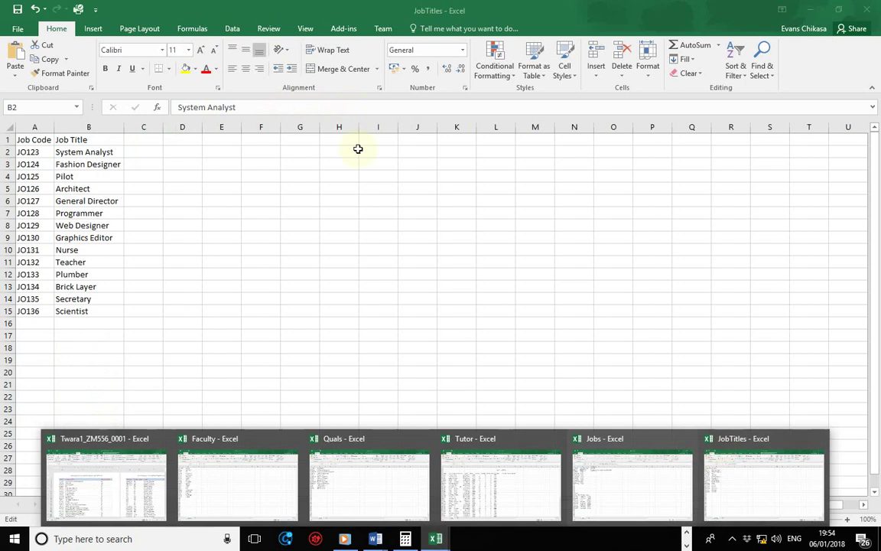
pyautogui.write('2,jobtitles.csv!experiment,2,')
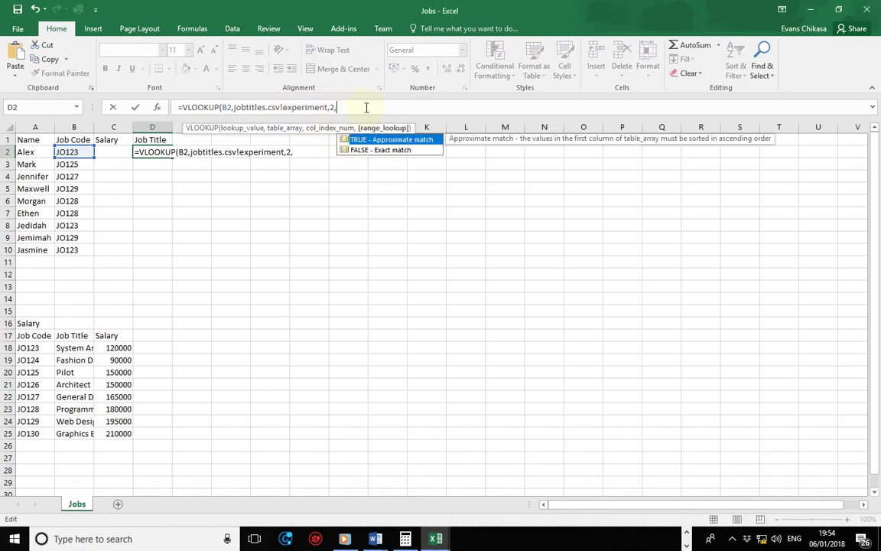
pyautogui.write('False)')
pyautogui.press('Return')
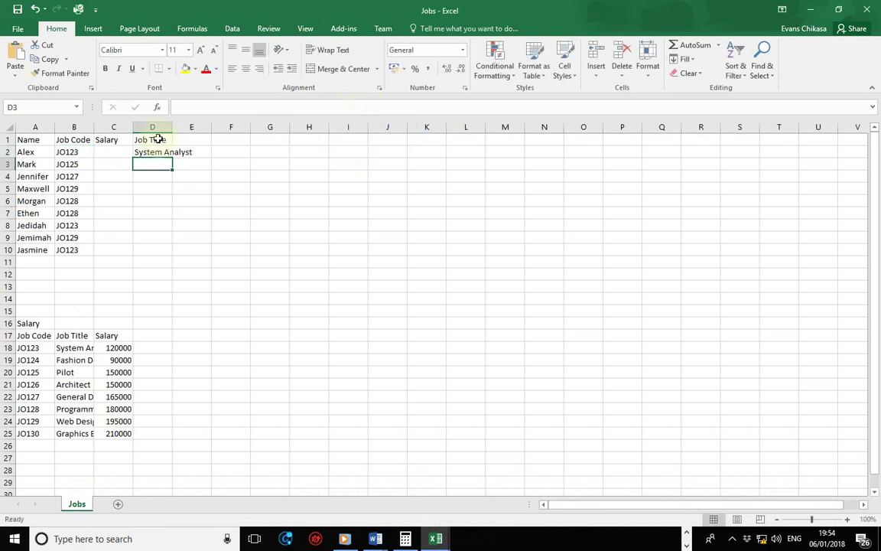
# - Re-enter the D2 lookup, undo the 0 result, then fill the formula down to D10
pyautogui.click(155, 155)
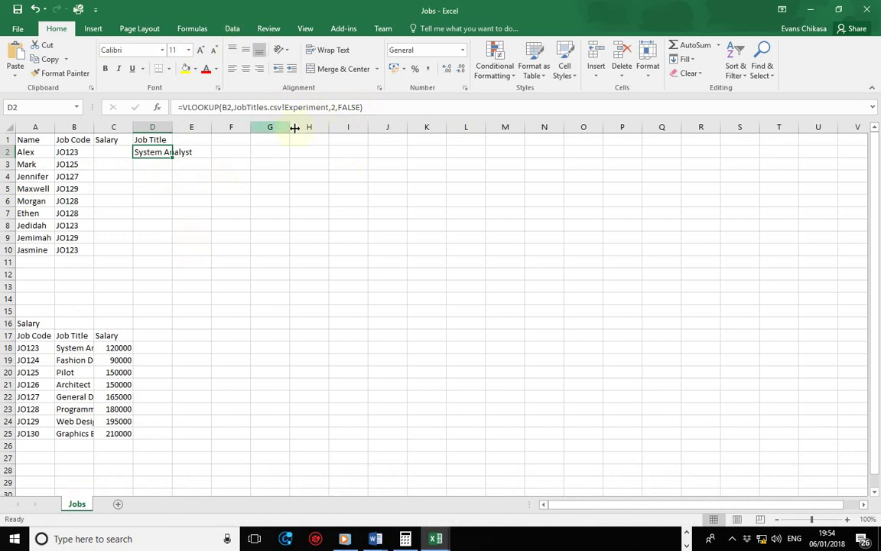
pyautogui.doubleClick(314, 112)
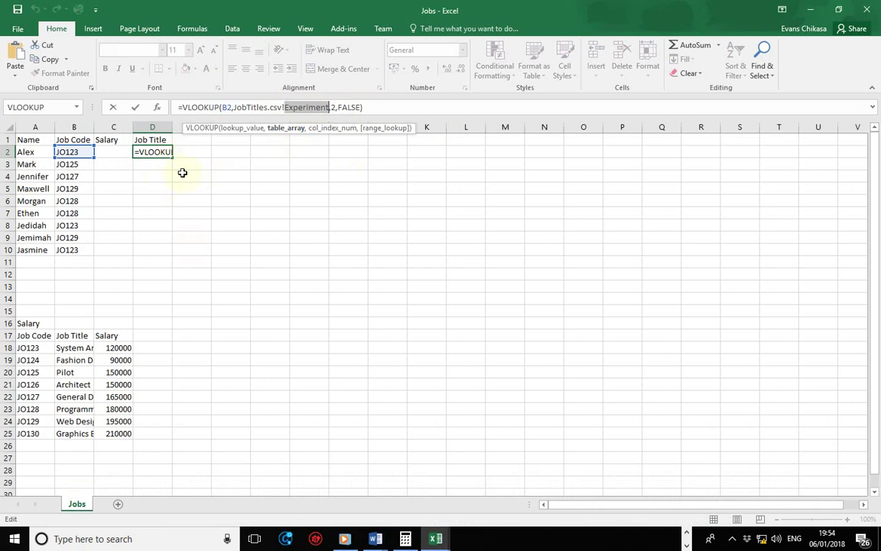
pyautogui.hotkey('ctrl', 'Return')
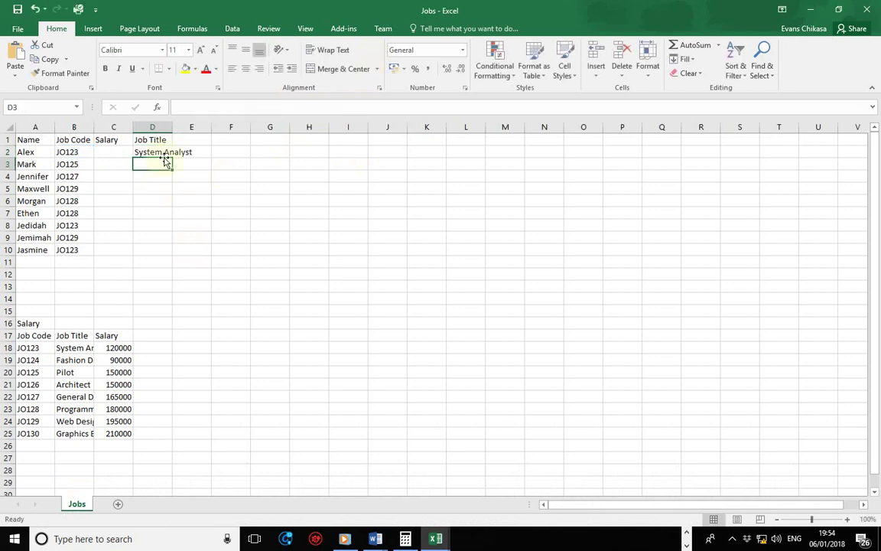
pyautogui.click(158, 151)
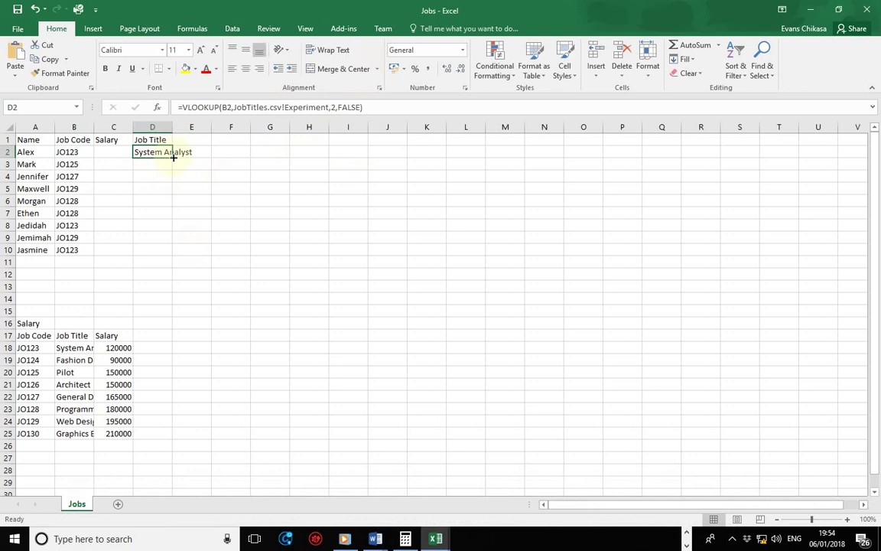
pyautogui.doubleClick(173, 157)
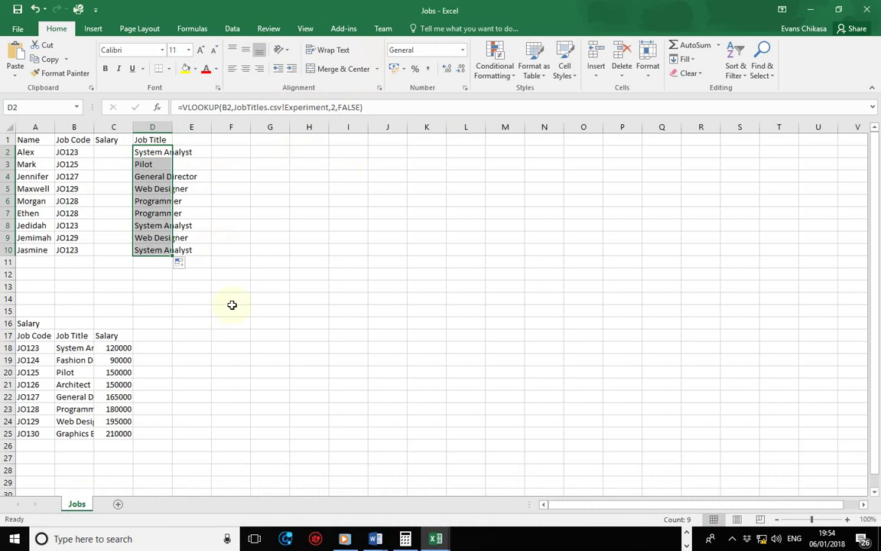
pyautogui.click(375, 538)
# - In Word, type part c): both methods can use named ranges with the file name specified
pyautogui.click(445, 487)
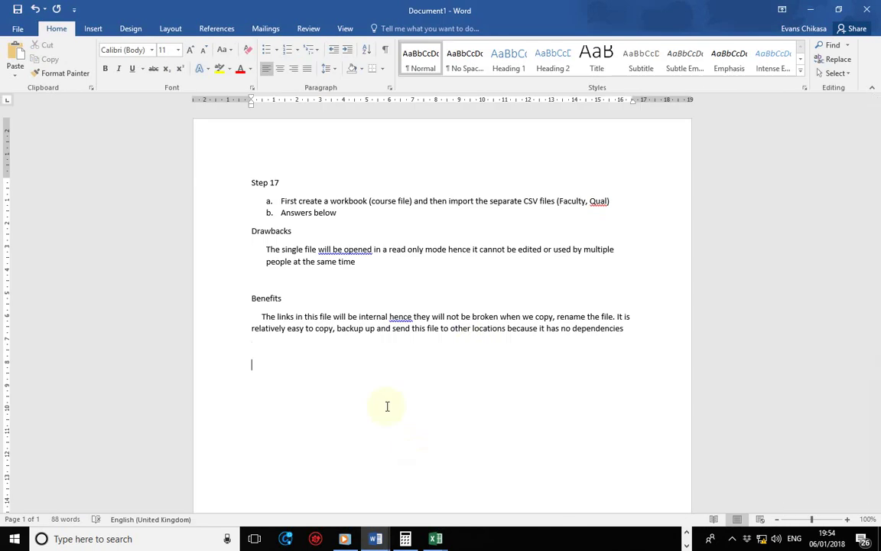
pyautogui.write('c) Both methods can use ')
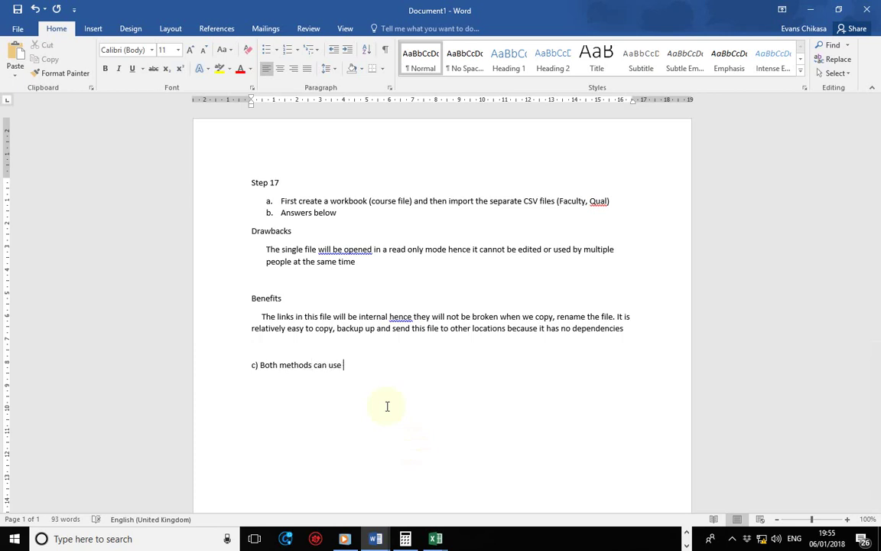
pyautogui.write('named ranges, we just have to s')
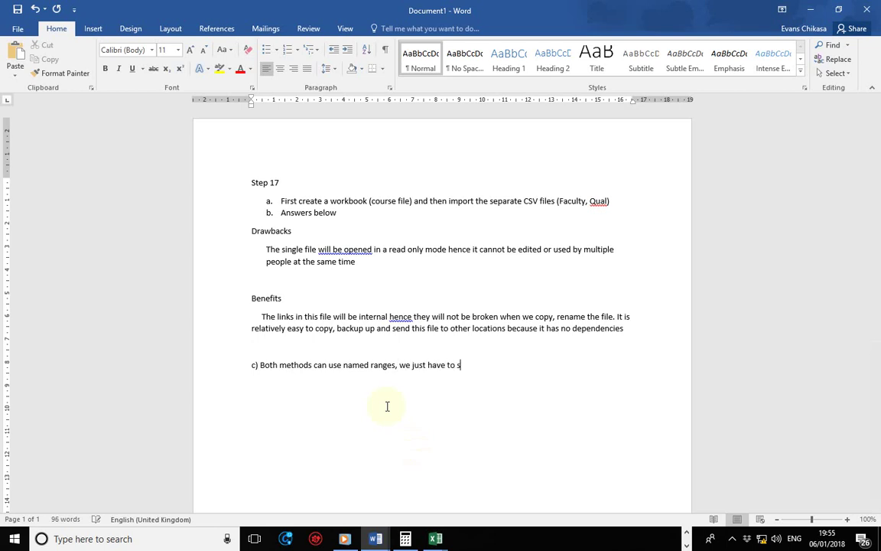
pyautogui.write('pecify ')
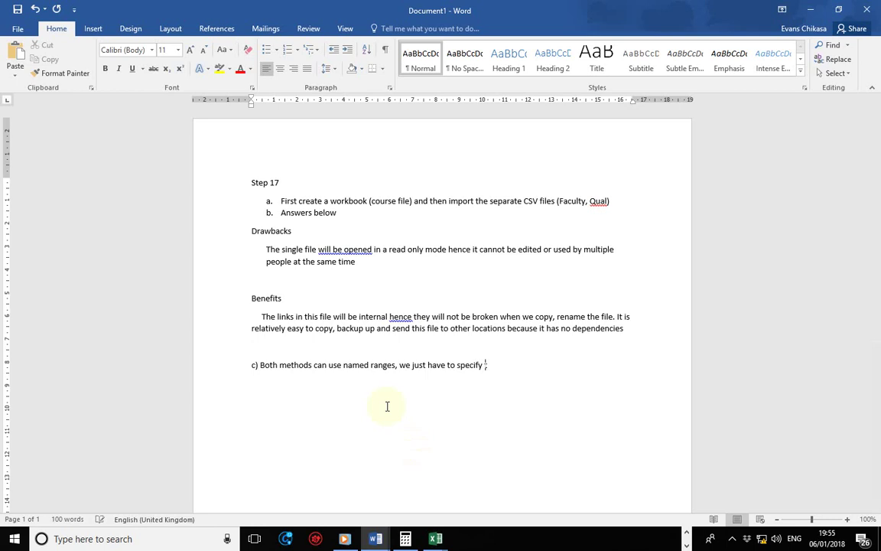
pyautogui.write('the file name when we use the')
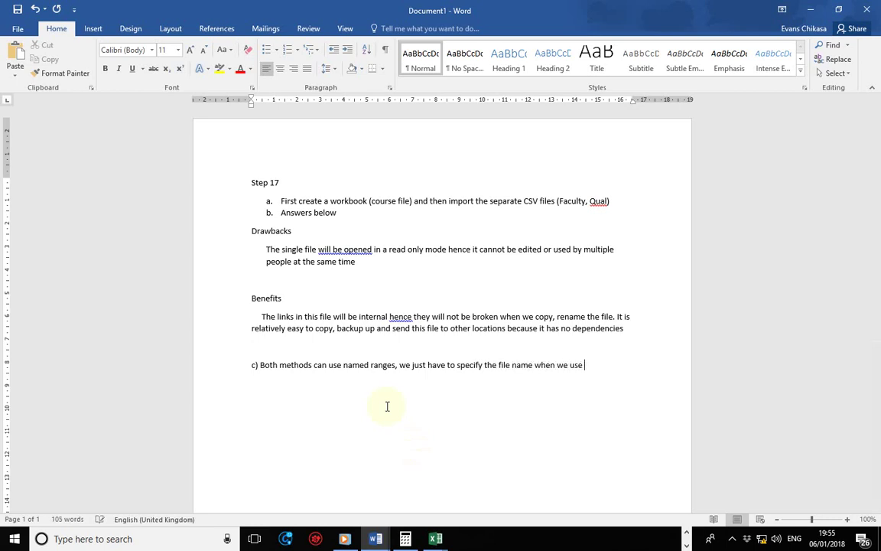
pyautogui.press('Left')
pyautogui.press('Left')
pyautogui.press('Left')
pyautogui.press('Left')
pyautogui.press('Left')
pyautogui.press('Left')
pyautogui.press('Left')
pyautogui.press('Left')
pyautogui.press('Left')
pyautogui.press('Left')
pyautogui.press('Left')
pyautogui.press('Left')
pyautogui.press('Left')
pyautogui.press('Left')
pyautogui.press('Left')
pyautogui.press('Left')
pyautogui.press('Left')
pyautogui.write('and the')
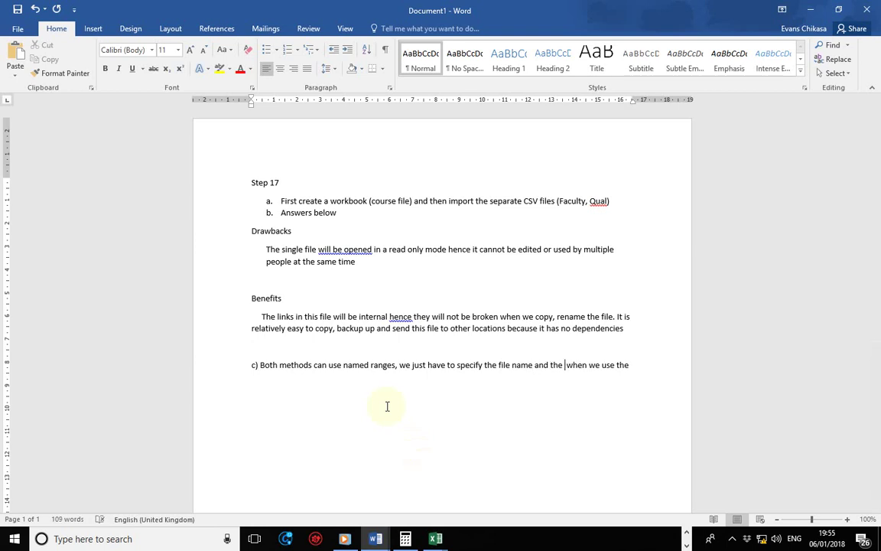
pyautogui.write(' named')
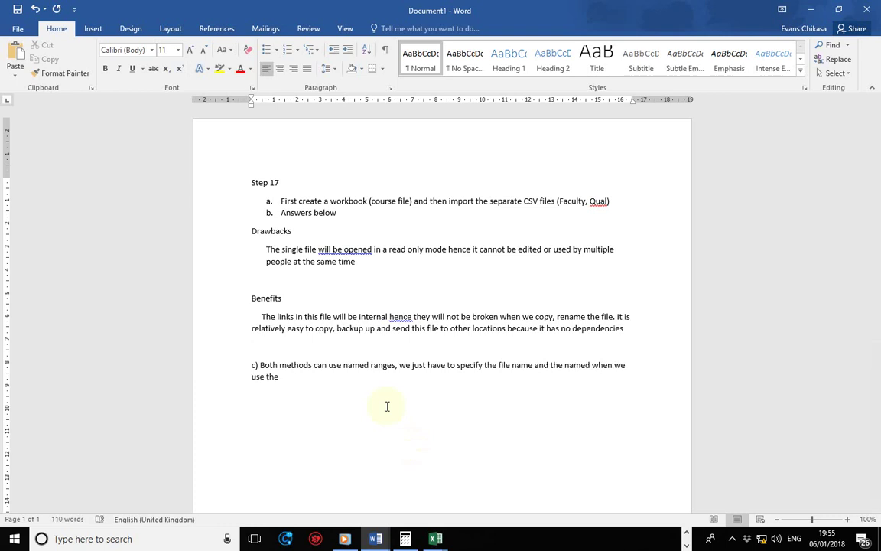
pyautogui.write(' range')
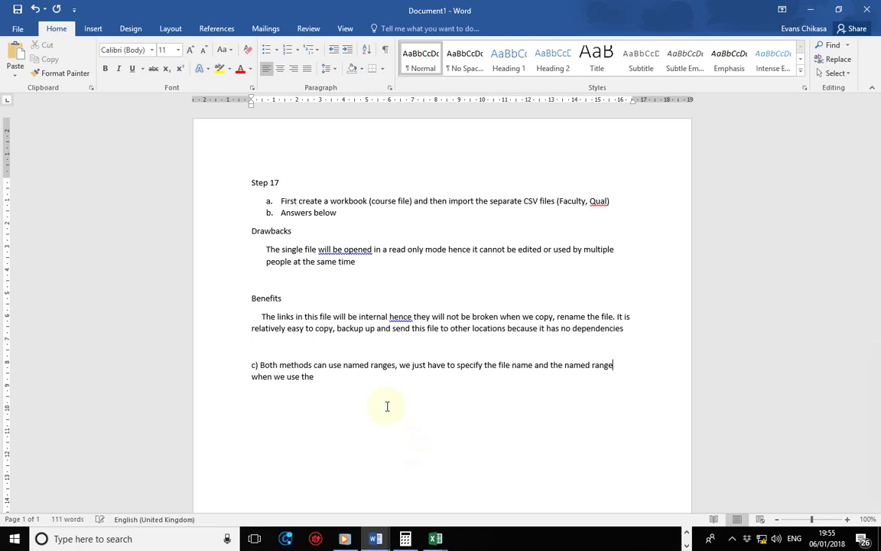
pyautogui.press('Down')
pyautogui.write('the first method')
pyautogui.hotkey('ctrl', 'Left')
pyautogui.hotkey('ctrl', 'Left')
pyautogui.press('BackSpace')
pyautogui.press('BackSpace')
pyautogui.press('BackSpace')
pyautogui.press('BackSpace')
pyautogui.press('End')
# - Add that named ranges make working with files easy, with no need to memorise cell references
pyautogui.write('.  Named ')
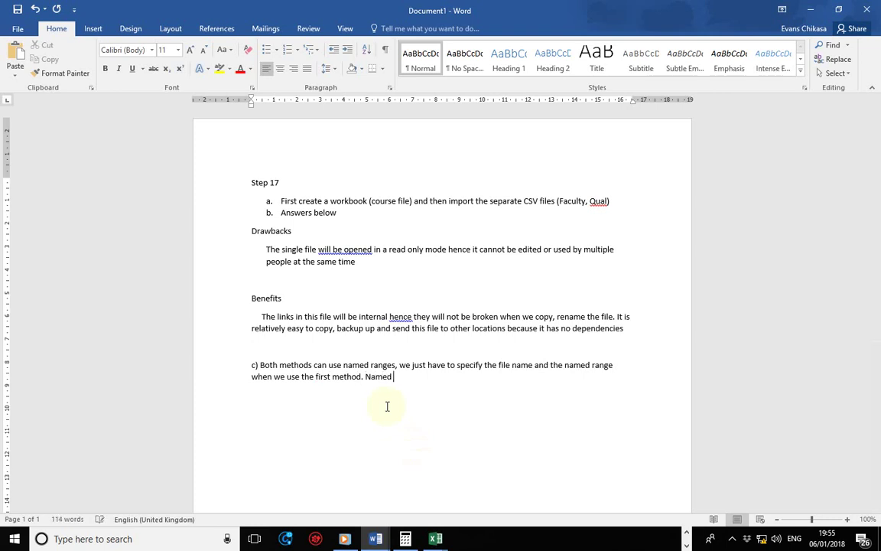
pyautogui.write('ranges make it easy f')
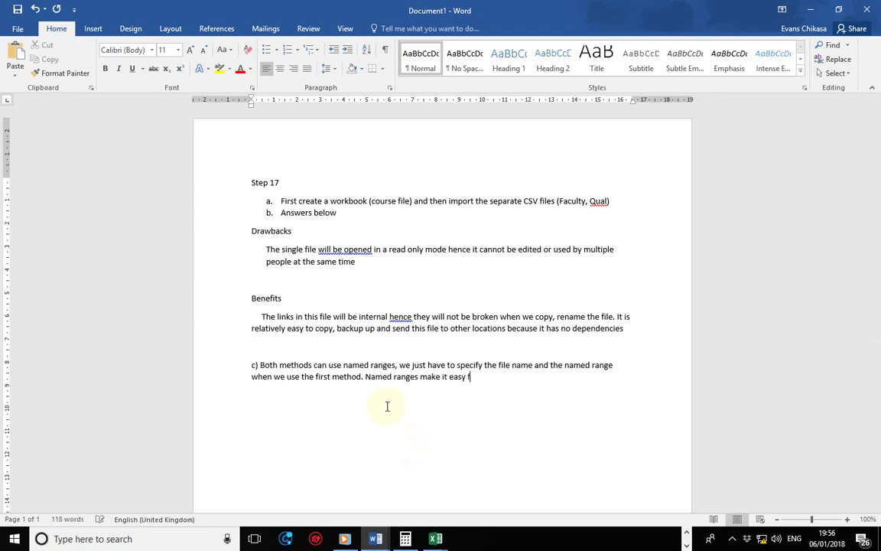
pyautogui.write('or people to work with files ')
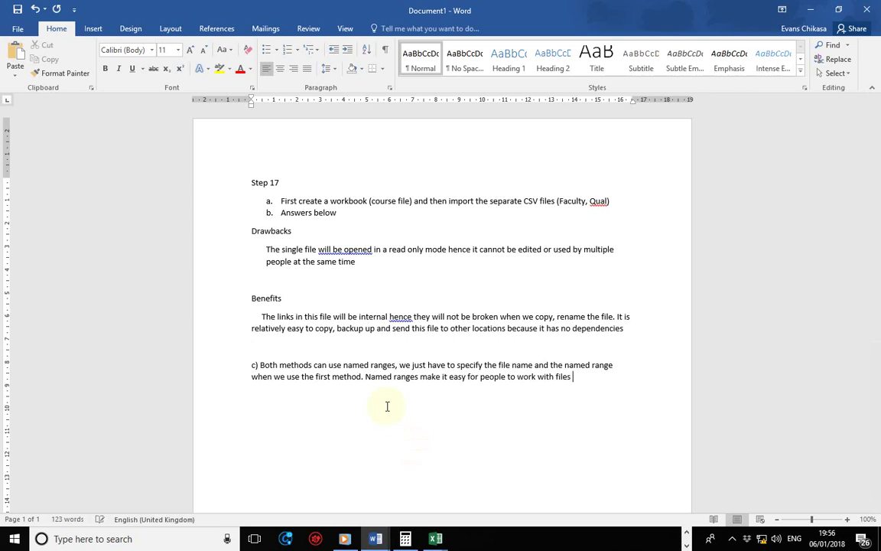
pyautogui.write('because they do no')
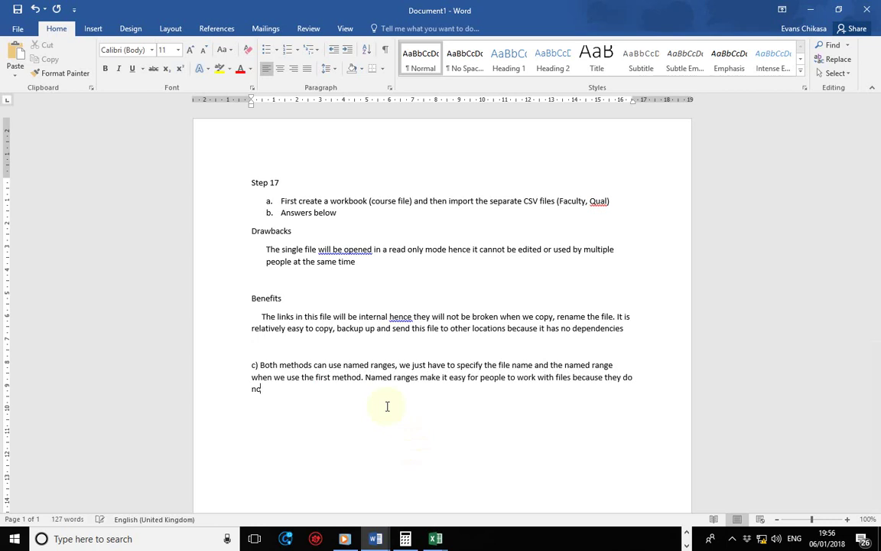
pyautogui.write('t have to')
pyautogui.write('memorise the r')
pyautogui.press('BackSpace')
pyautogui.write('ce')
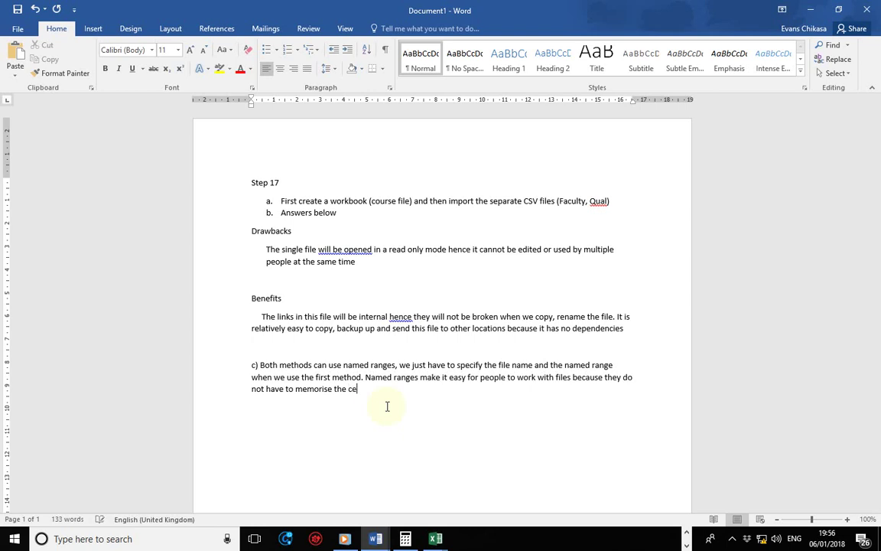
pyautogui.write('ll references')
# - Add 'For this scenario it is pointless to use named ranges because we are only replicating the formula once'
pyautogui.write('.')
pyautogui.write('For this scenario ')
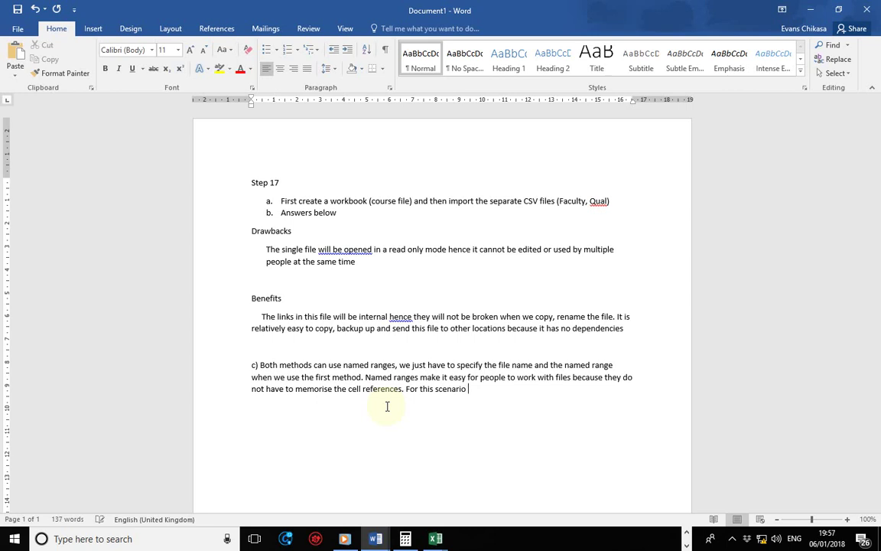
pyautogui.write('it is pointless to use named ')
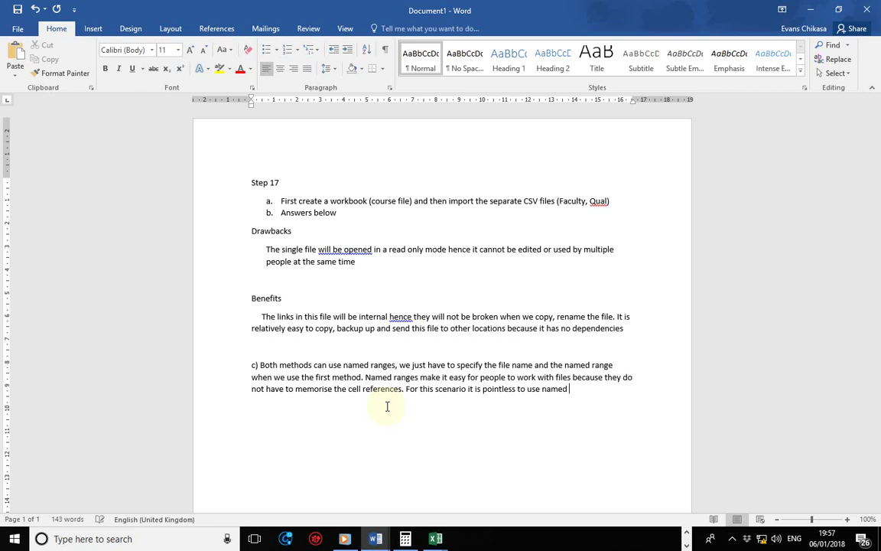
pyautogui.write('ranges')
pyautogui.write(' bec')
pyautogui.write('ause we are')
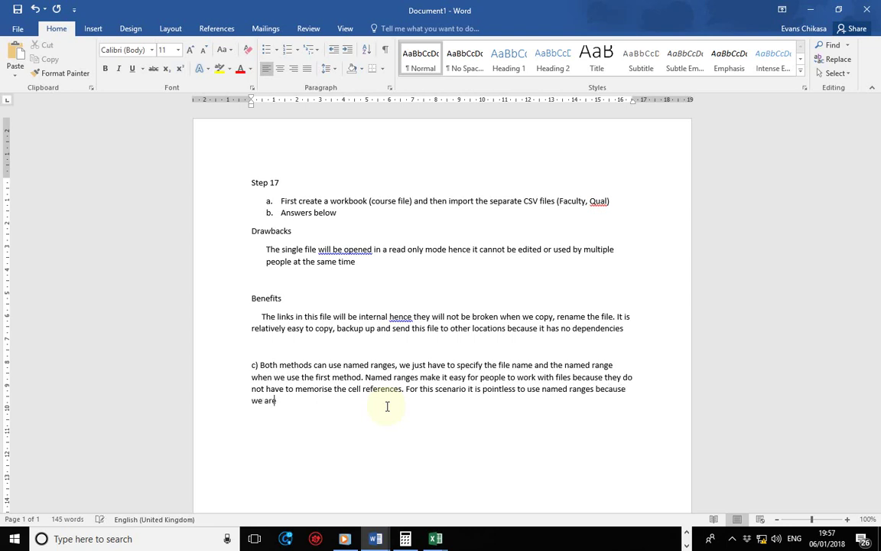
pyautogui.write(' only replicating the fo')
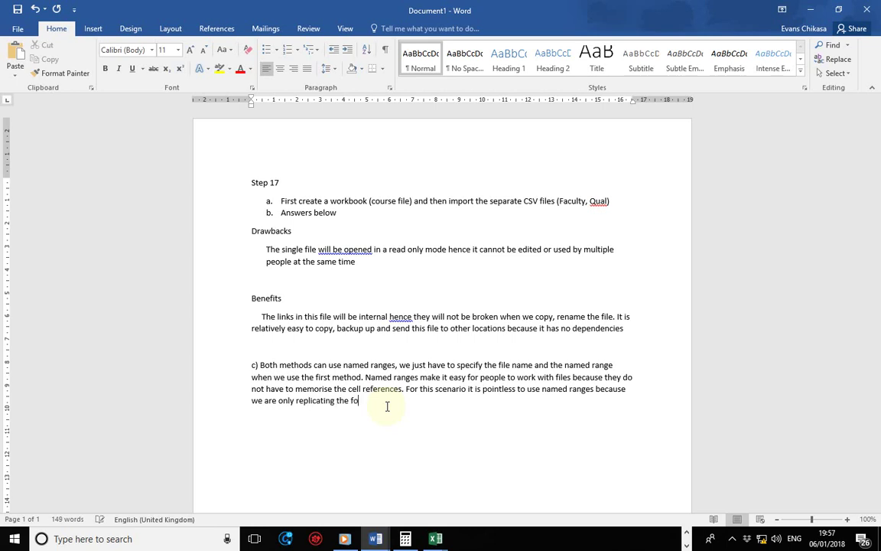
pyautogui.write('rmula once')
pyautogui.press('Return')
# - Accept the 'scenario,' spelling correction in part c) and move below the answer
pyautogui.rightClick(461, 390)
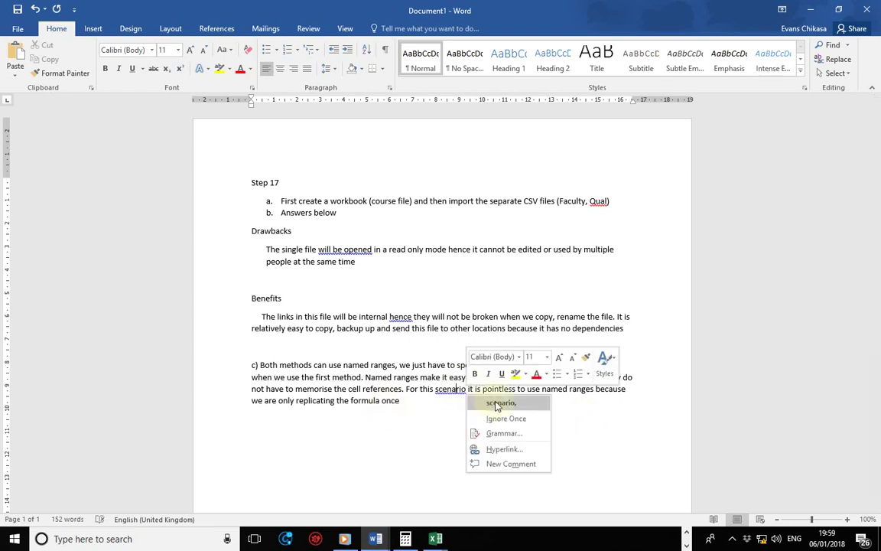
pyautogui.click(498, 402)
pyautogui.click(410, 411)
pyautogui.press('Down')
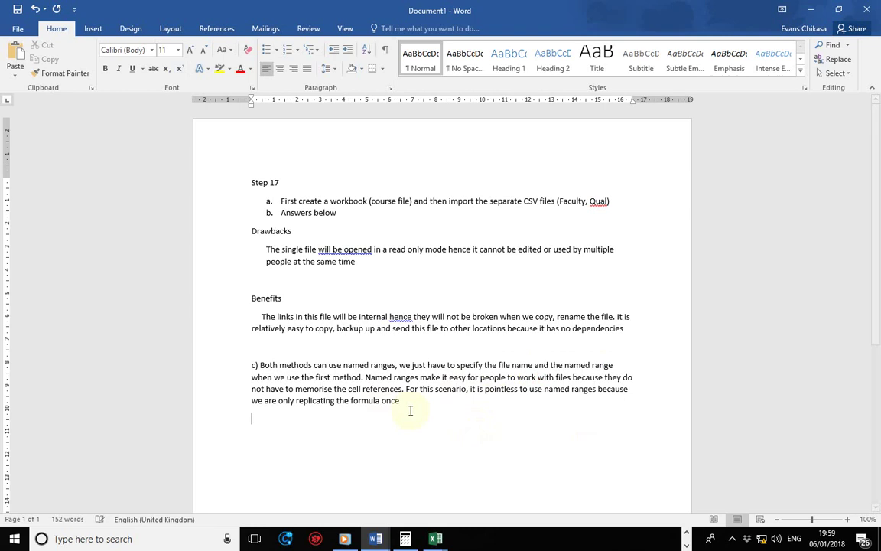
# - Minimize the CamStudio recorder window covering the Word document
pyautogui.click(732, 540)
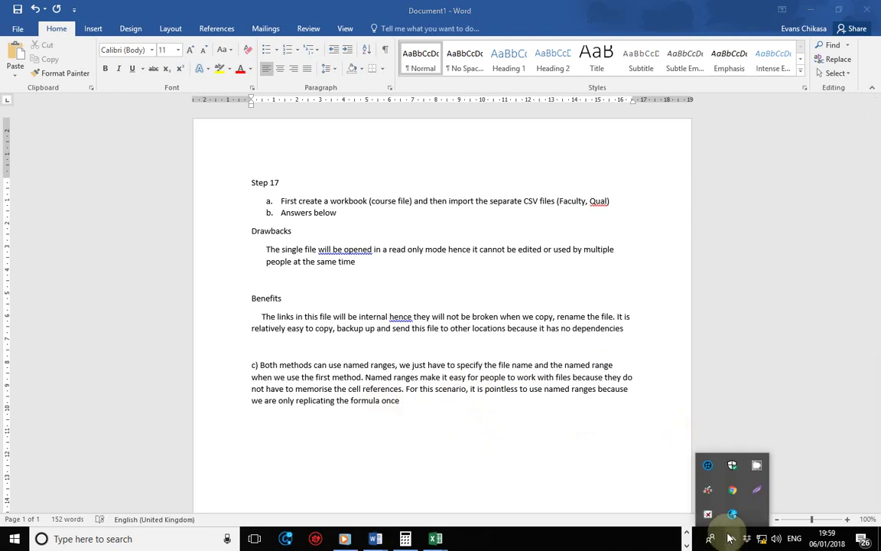
pyautogui.click(752, 474)
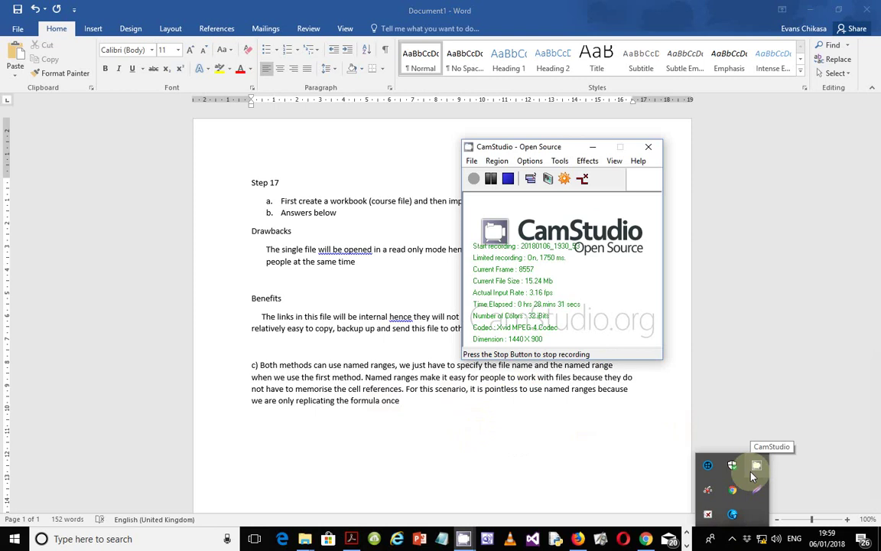
pyautogui.click(592, 146)
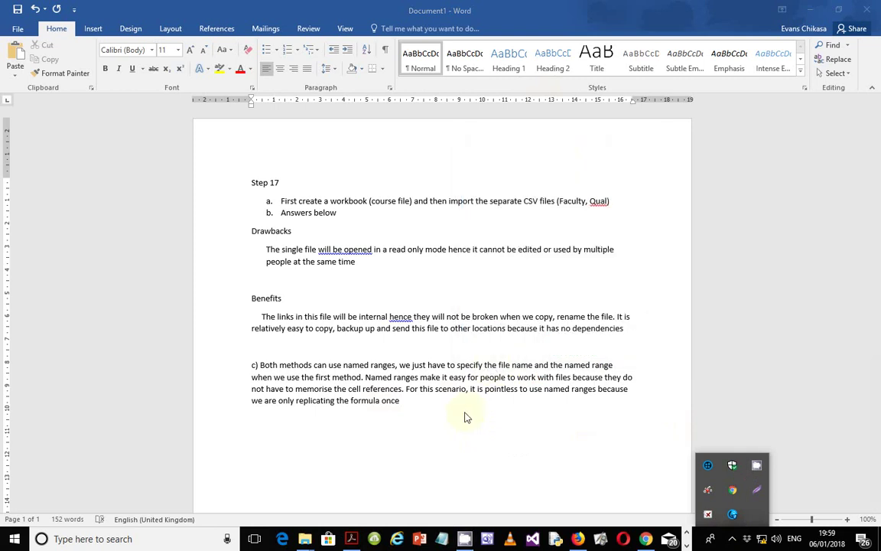
# - View question 17's Evidence 6 instructions in the PDF, then return to the Step 17 Word document
pyautogui.click(351, 538)
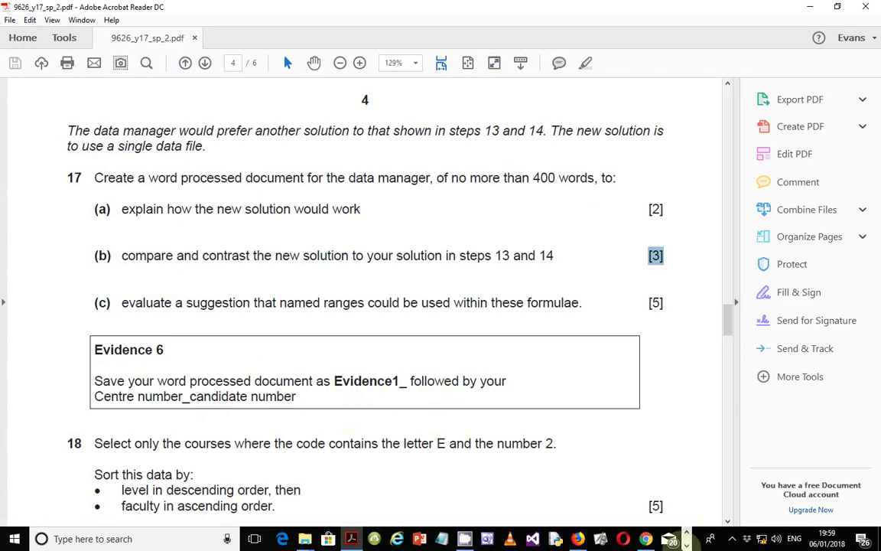
pyautogui.click(686, 545)
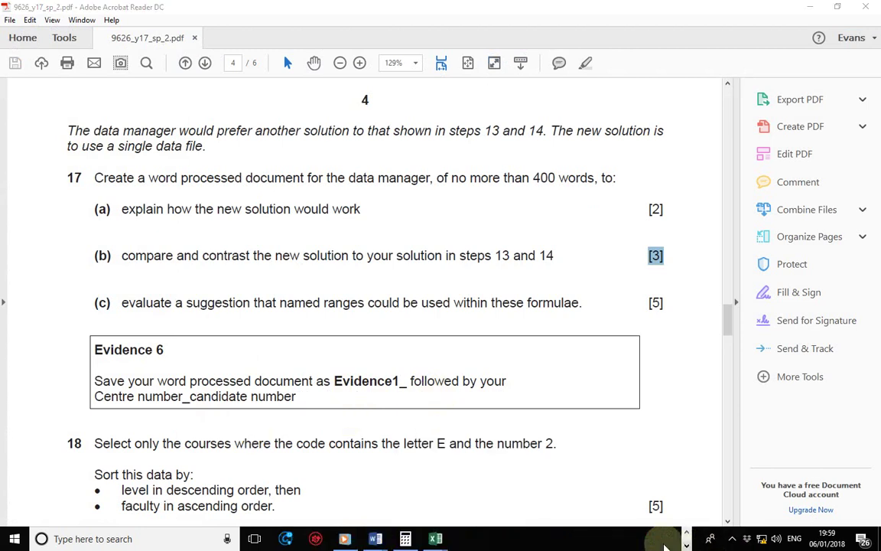
pyautogui.click(375, 539)
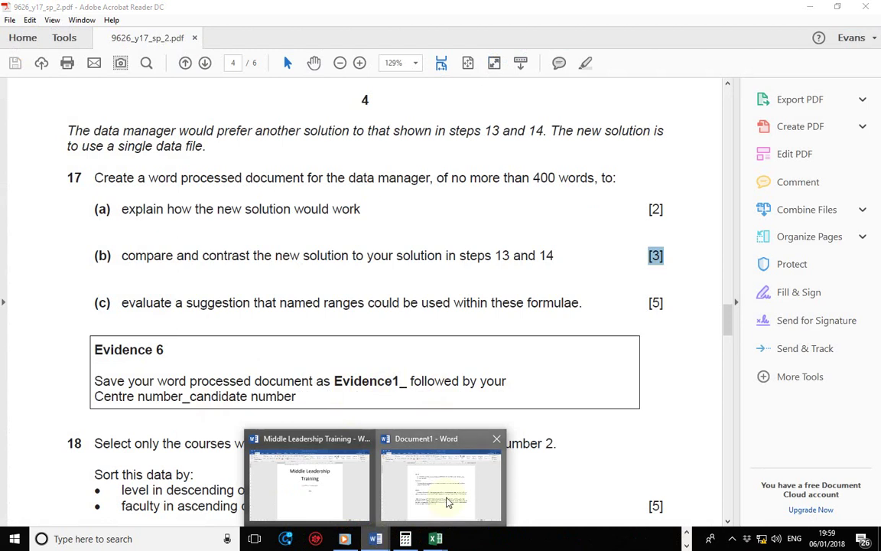
pyautogui.click(441, 478)
# - Save the answers in folder 9626_17_SF_2 as Evidence1_ plus the centre and candidate numbers
pyautogui.click(14, 27)
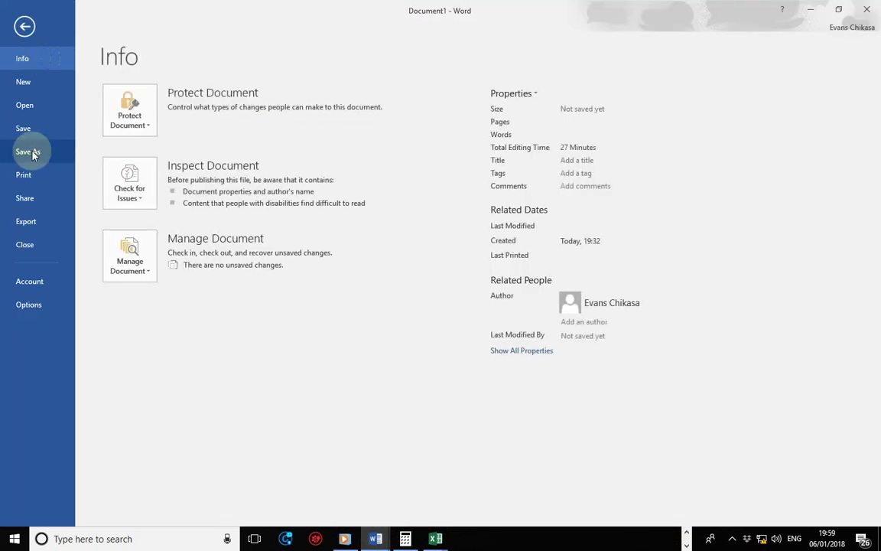
pyautogui.click(29, 152)
pyautogui.click(169, 201)
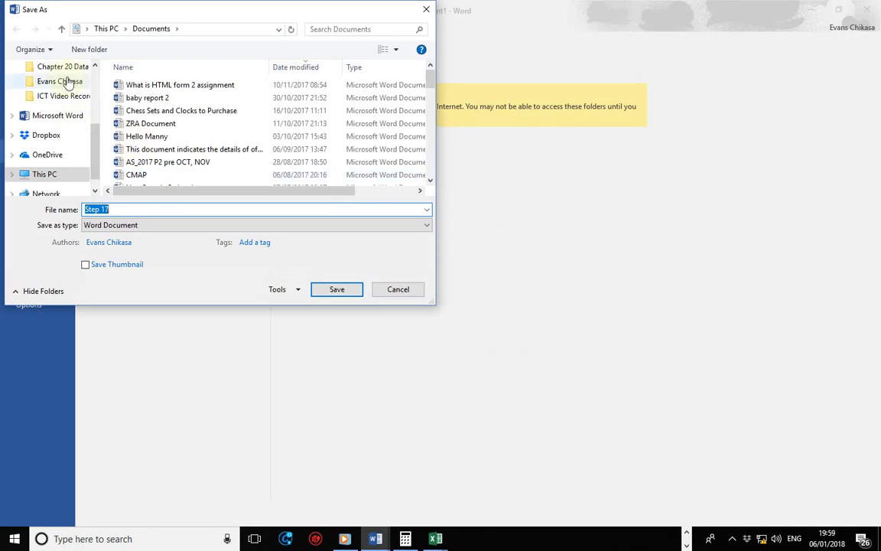
pyautogui.scroll(1, 75, 81)
pyautogui.click(67, 81)
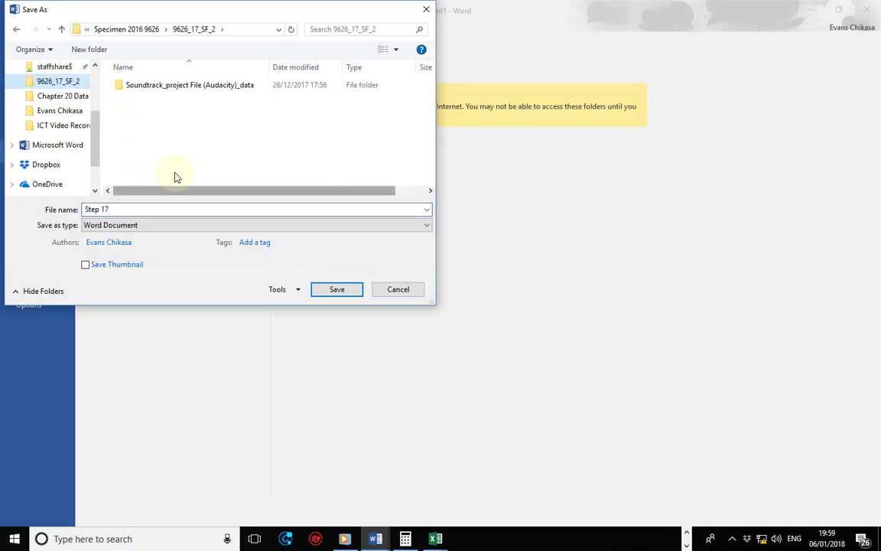
pyautogui.click(130, 209)
pyautogui.write('E')
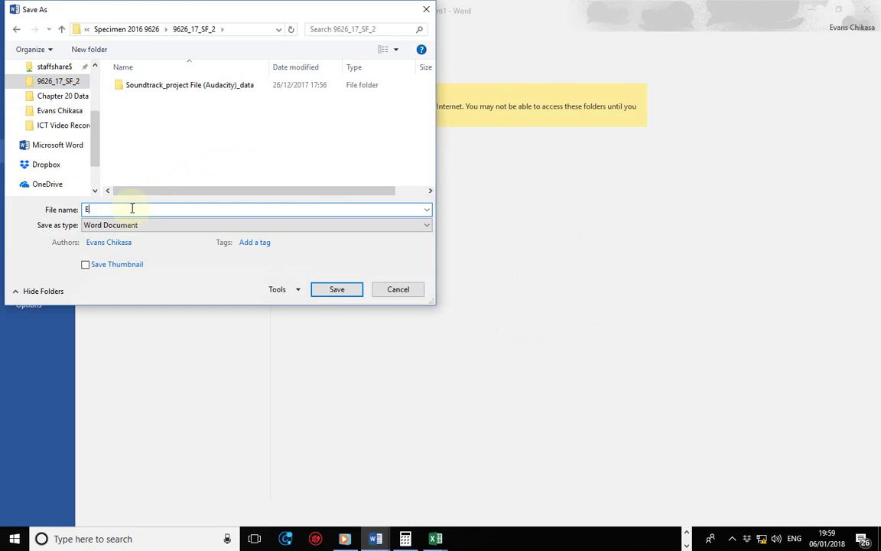
pyautogui.write('vidence1_')
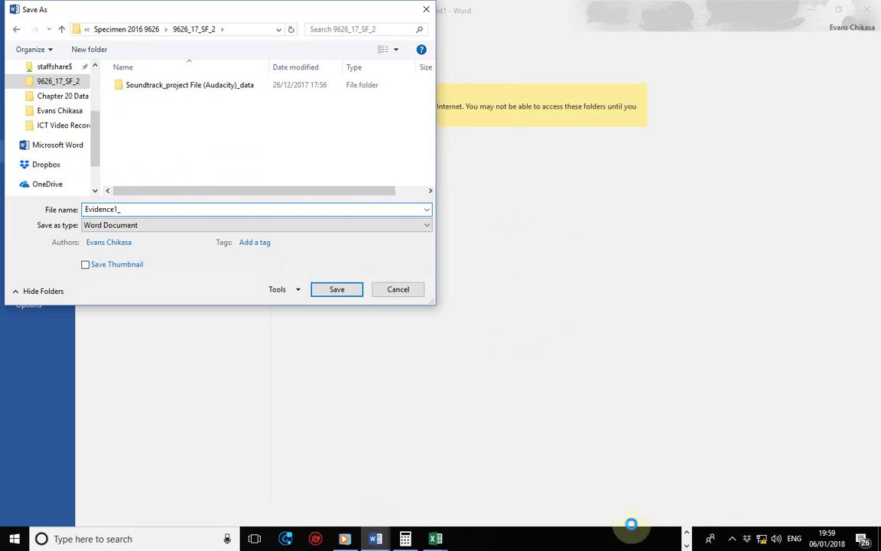
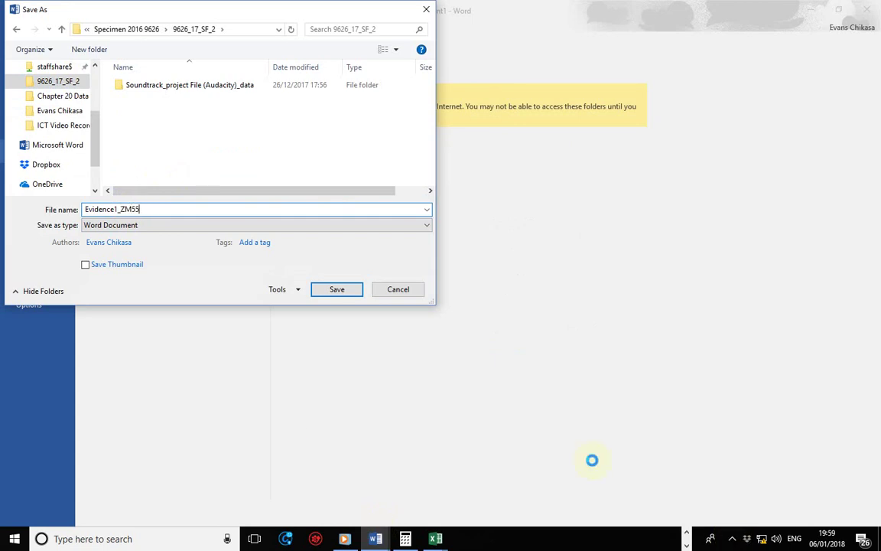
pyautogui.click(337, 291)
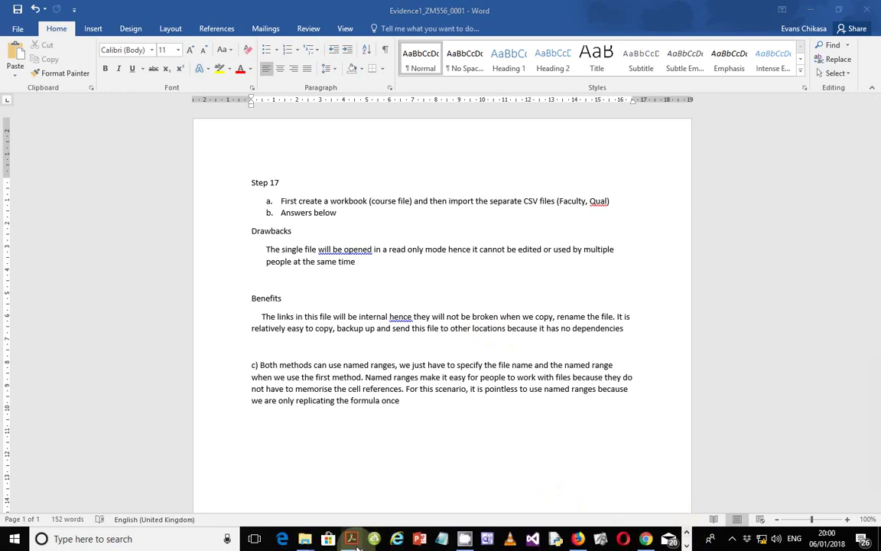
# - Scroll the exam paper to question 18 and Evidence 7, then switch to the Twara1_ workbook
pyautogui.click(344, 538)
pyautogui.scroll(-3, 300, 426)
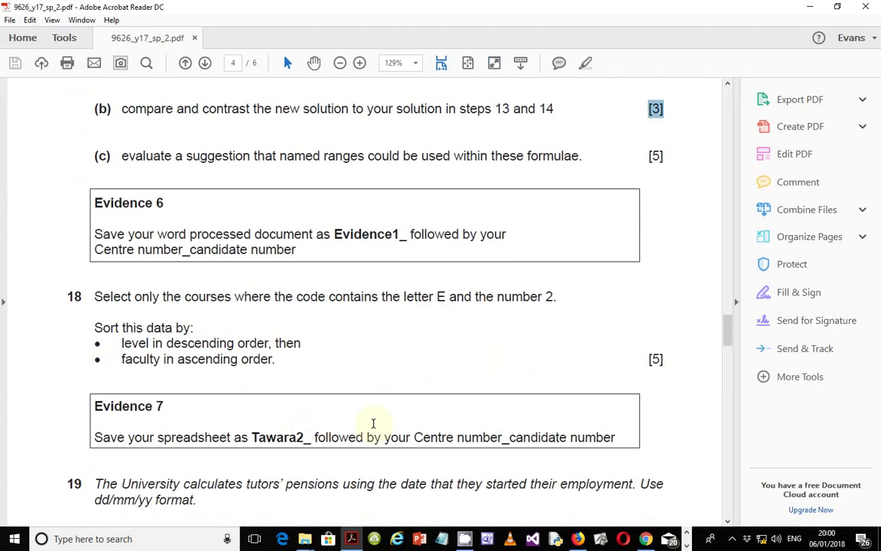
pyautogui.scroll(-3, 371, 423)
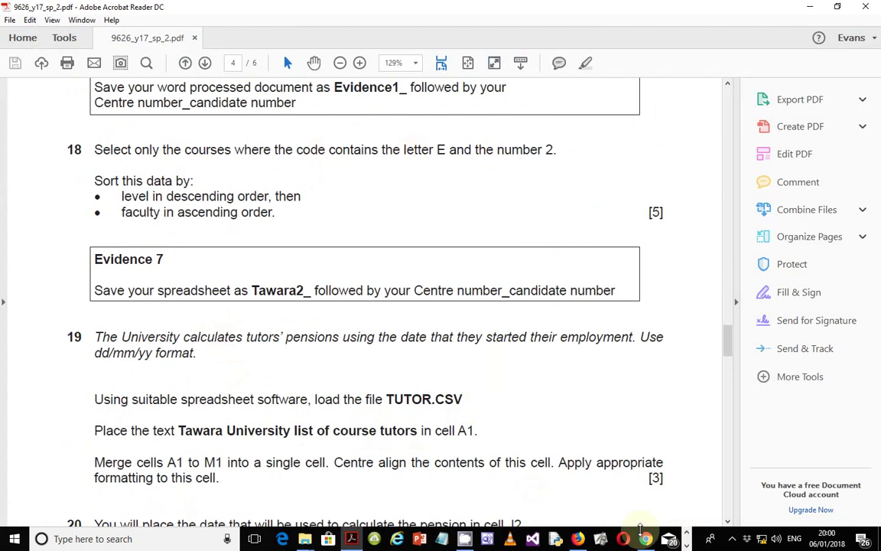
pyautogui.click(686, 544)
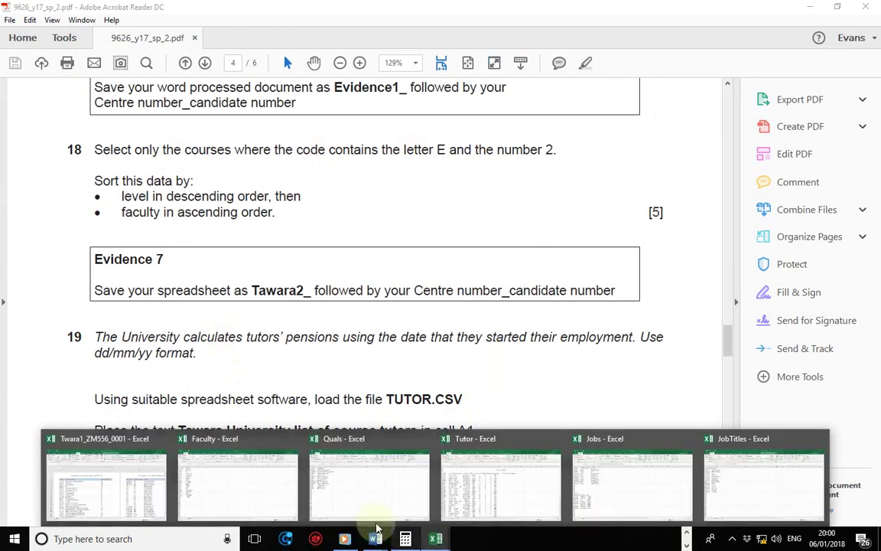
pyautogui.click(137, 489)
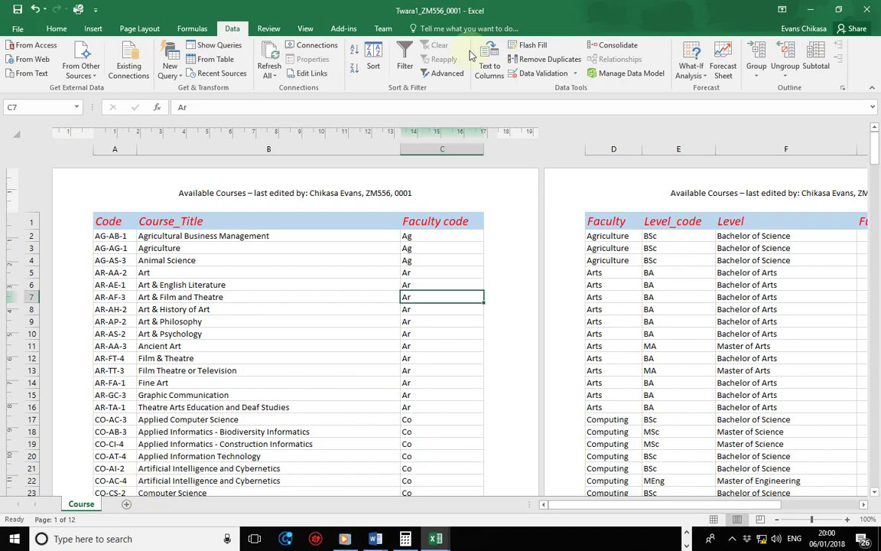
# - Turn on filtering and start a custom filter on Code with 'contains E'
pyautogui.click(404, 61)
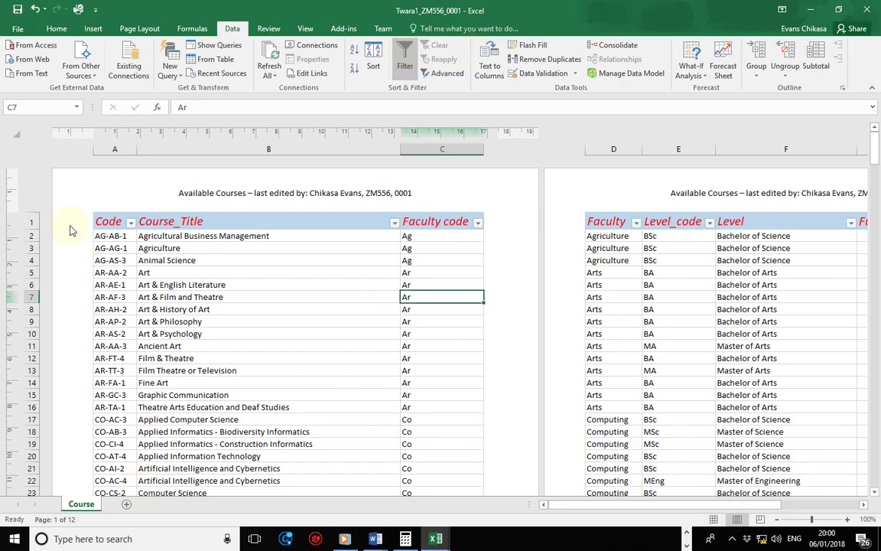
pyautogui.click(130, 223)
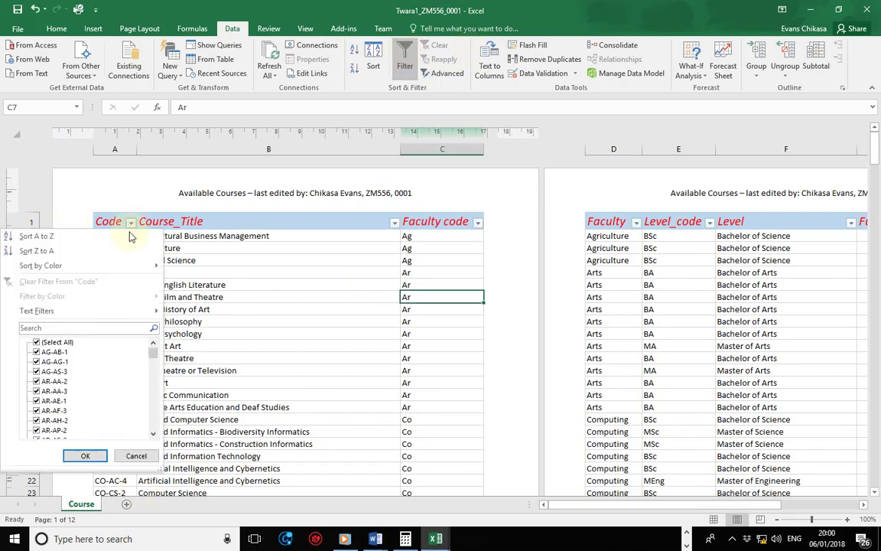
pyautogui.moveTo(80, 311)
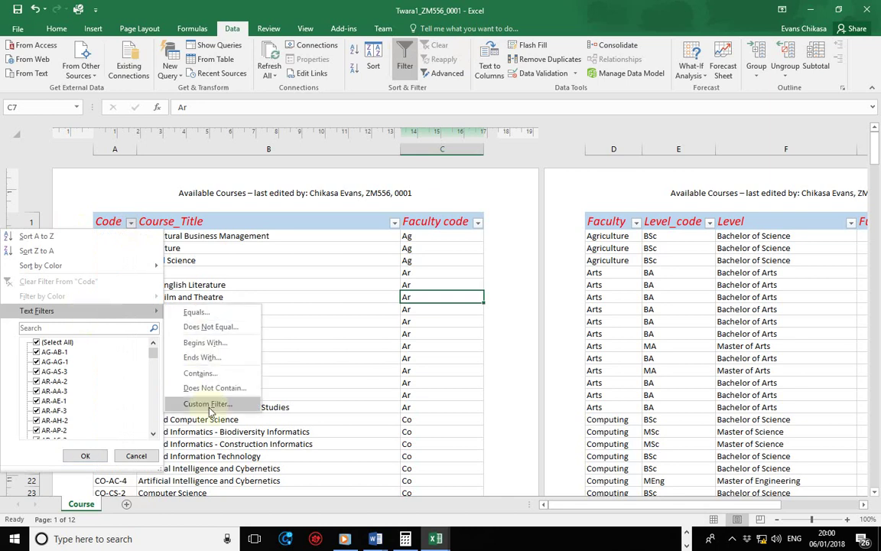
pyautogui.click(200, 374)
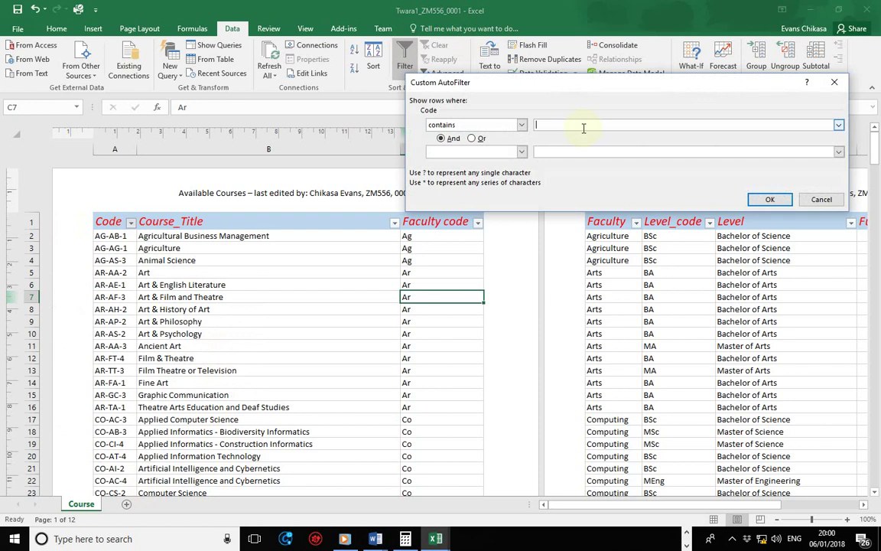
pyautogui.write('E')
# - Set the second condition of the Code filter to 'contains 2'
pyautogui.click(472, 153)
pyautogui.scroll(-2, 462, 195)
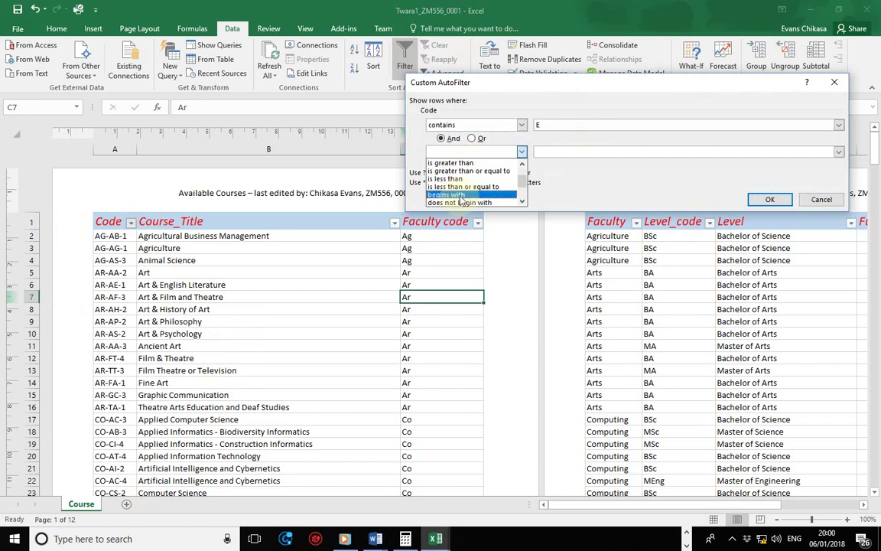
pyautogui.scroll(-2, 461, 200)
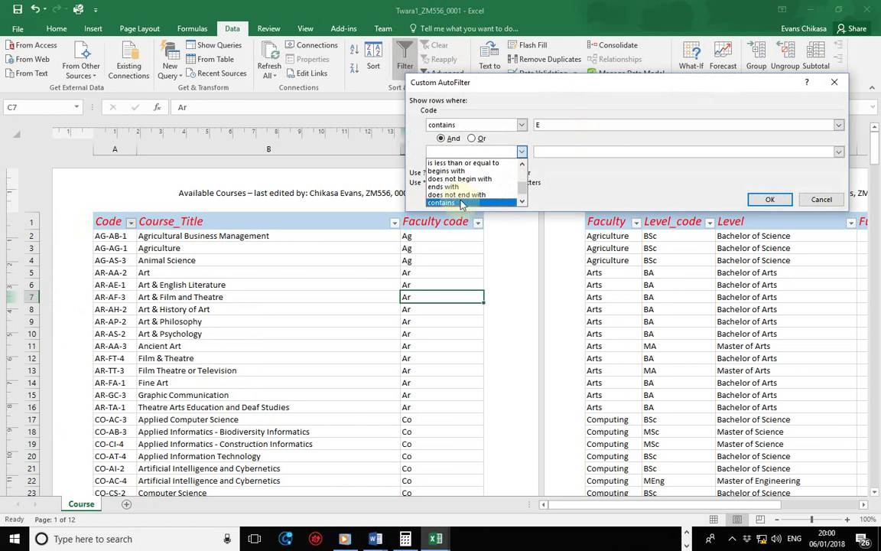
pyautogui.click(461, 203)
pyautogui.click(553, 153)
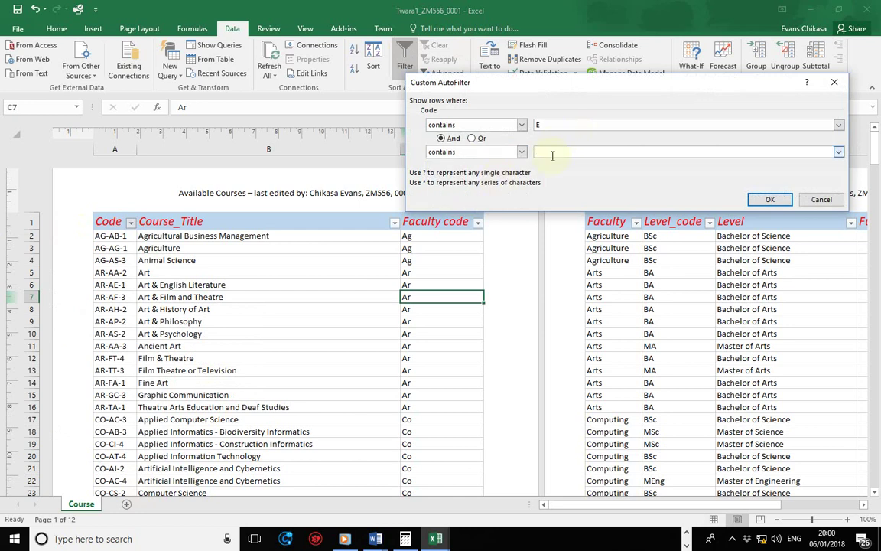
pyautogui.write('2')
# - Keep the first condition as plain 'contains E' without wildcards and apply the filter
pyautogui.click(553, 122)
pyautogui.write('*')
pyautogui.press('Home')
pyautogui.write('*')
pyautogui.press('BackSpace')
pyautogui.press('End')
pyautogui.press('BackSpace')
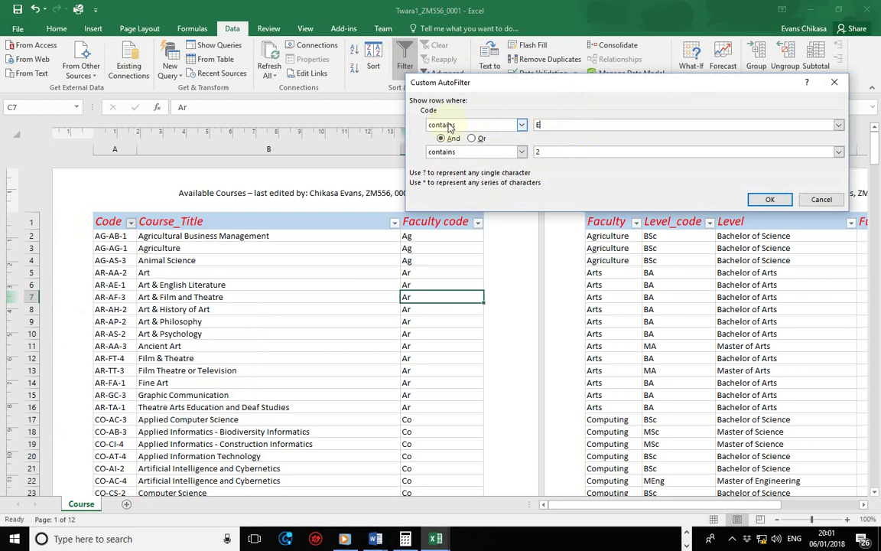
pyautogui.click(521, 125)
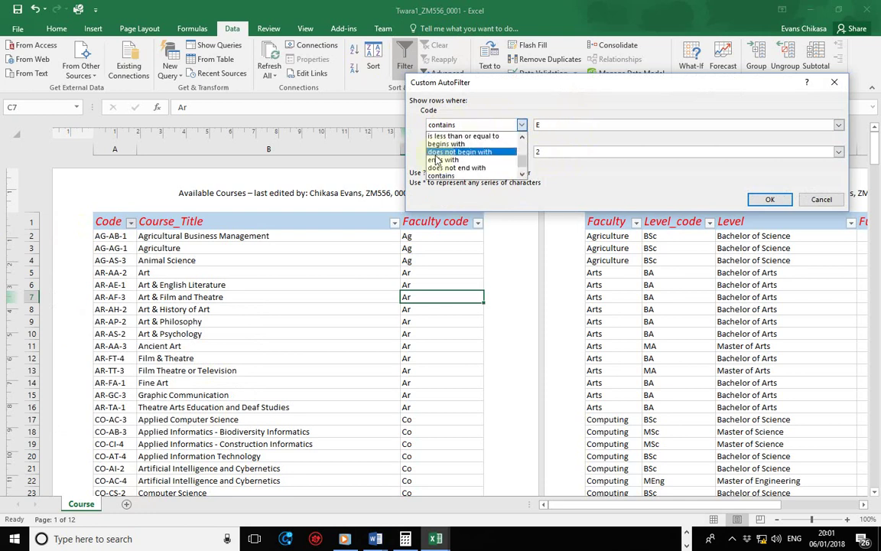
pyautogui.click(518, 113)
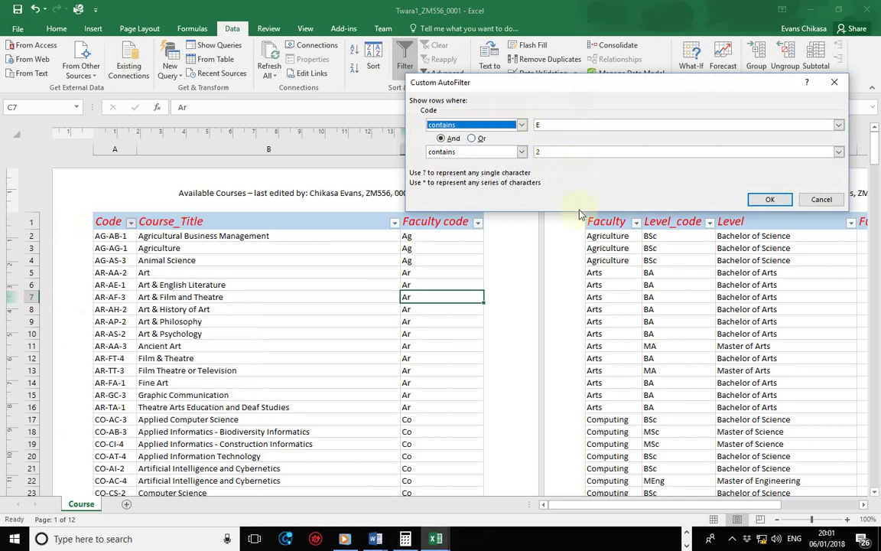
pyautogui.click(770, 199)
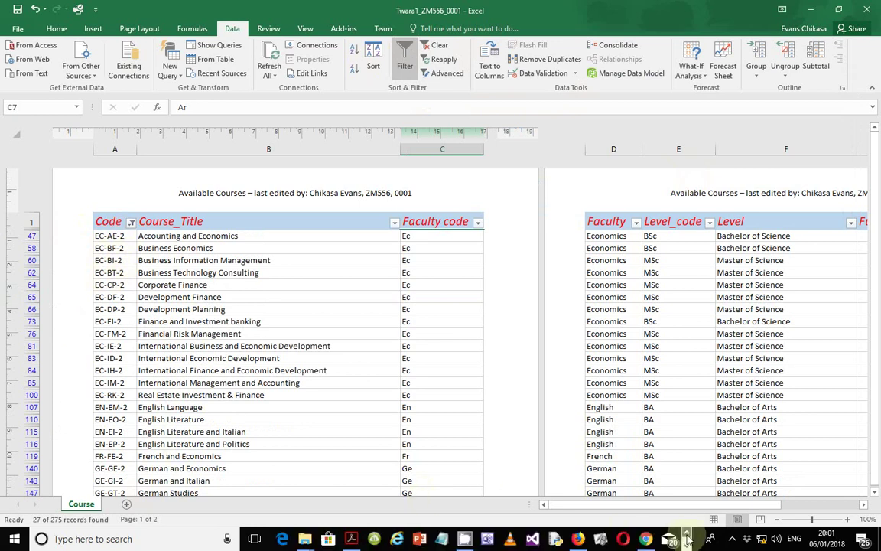
# - Highlight question 18's level and faculty sort requirements in the PDF, then return to Twara1
pyautogui.click(351, 538)
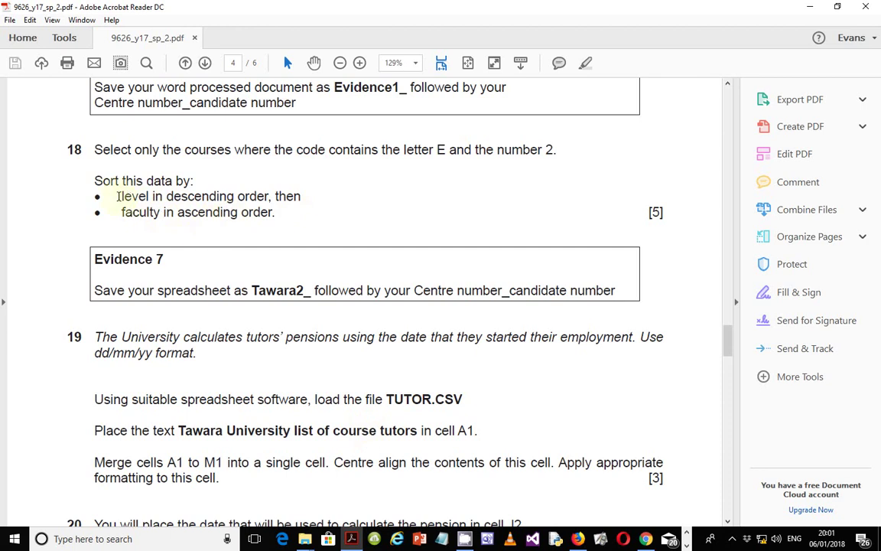
pyautogui.moveTo(121, 196); pyautogui.dragTo(220, 197)
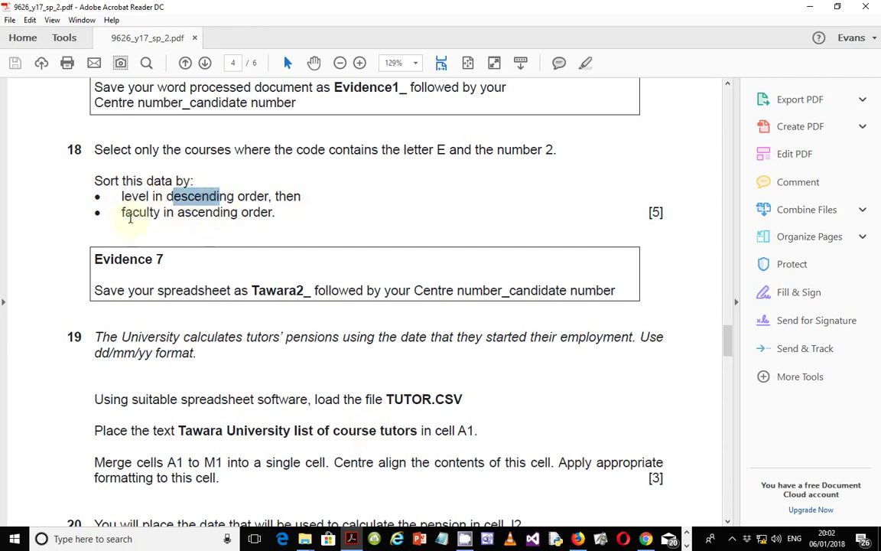
pyautogui.moveTo(122, 212); pyautogui.dragTo(161, 212)
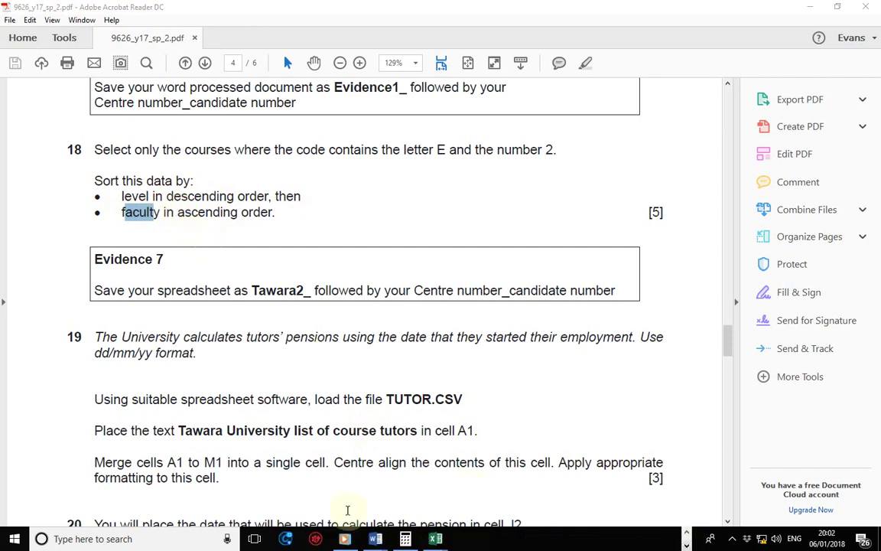
pyautogui.click(435, 539)
pyautogui.click(155, 482)
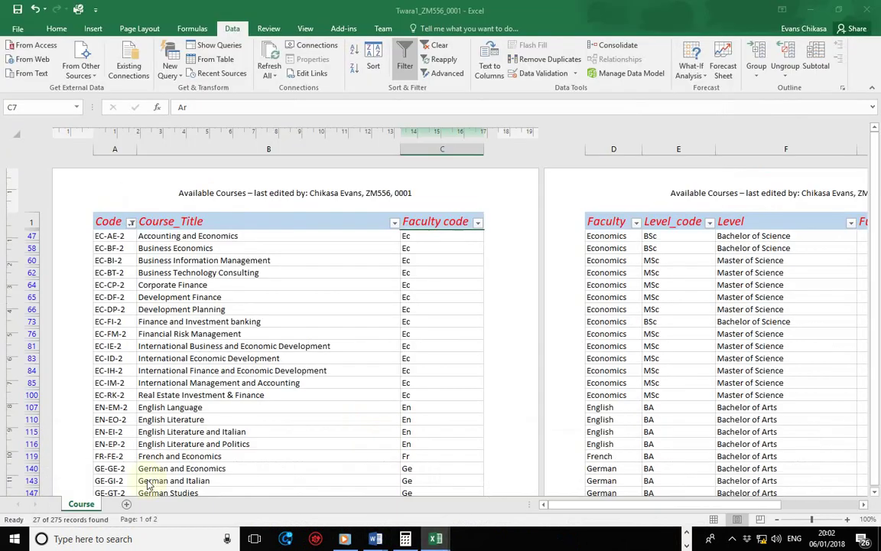
# - Custom-sort the course table by Level Z to A, adding a second level for Faculty A to Z
pyautogui.click(374, 64)
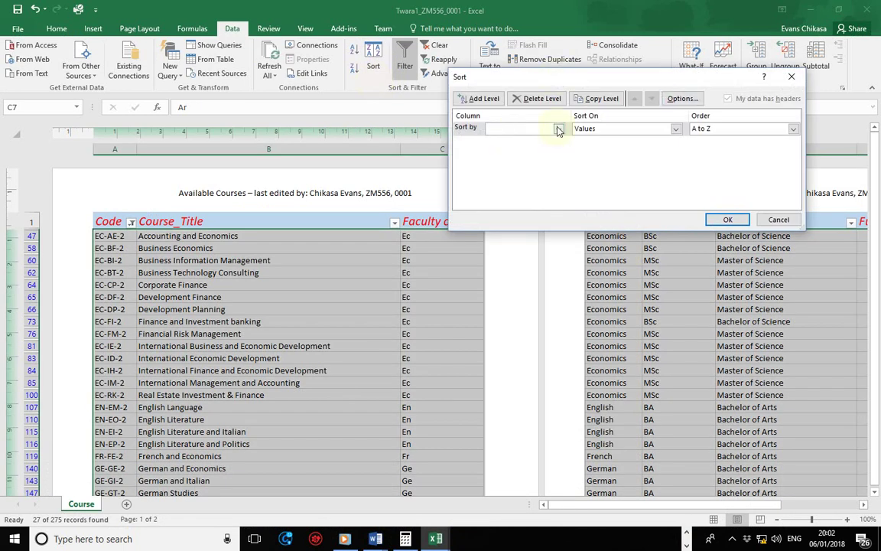
pyautogui.click(558, 130)
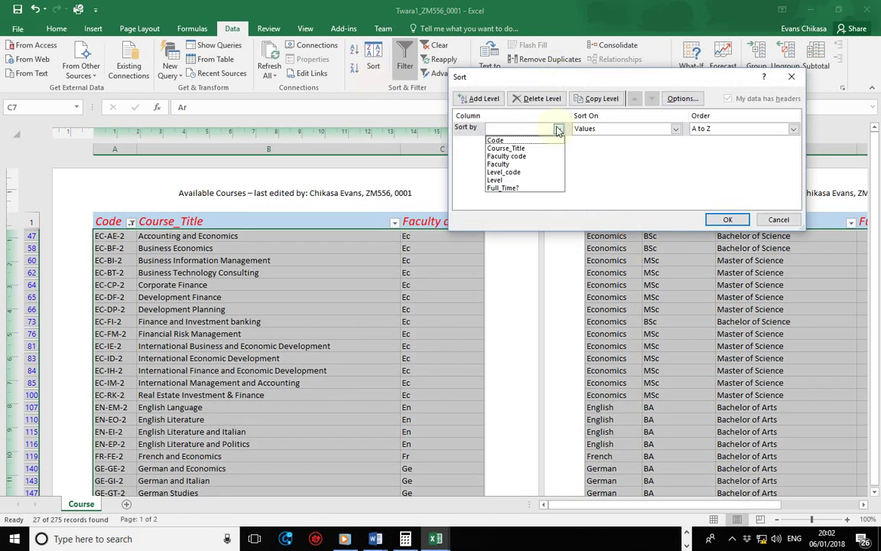
pyautogui.click(501, 179)
pyautogui.click(701, 130)
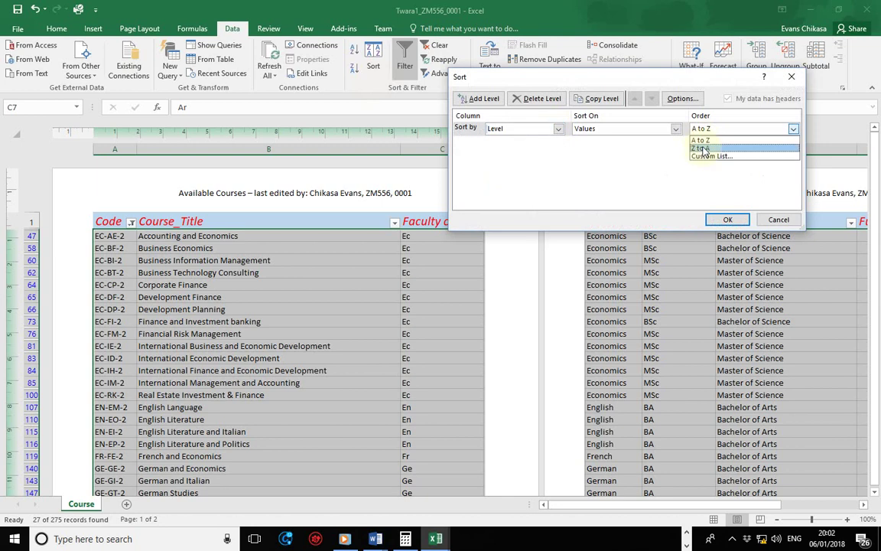
pyautogui.click(635, 145)
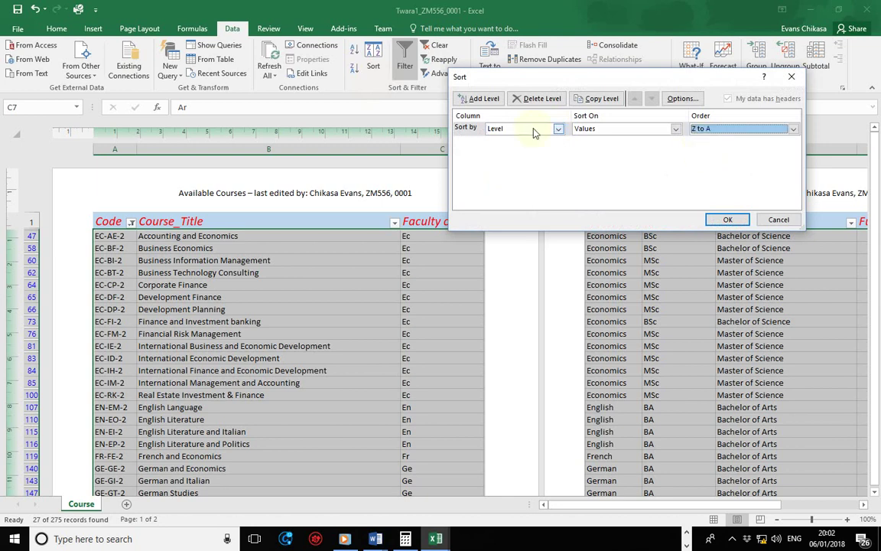
pyautogui.click(480, 99)
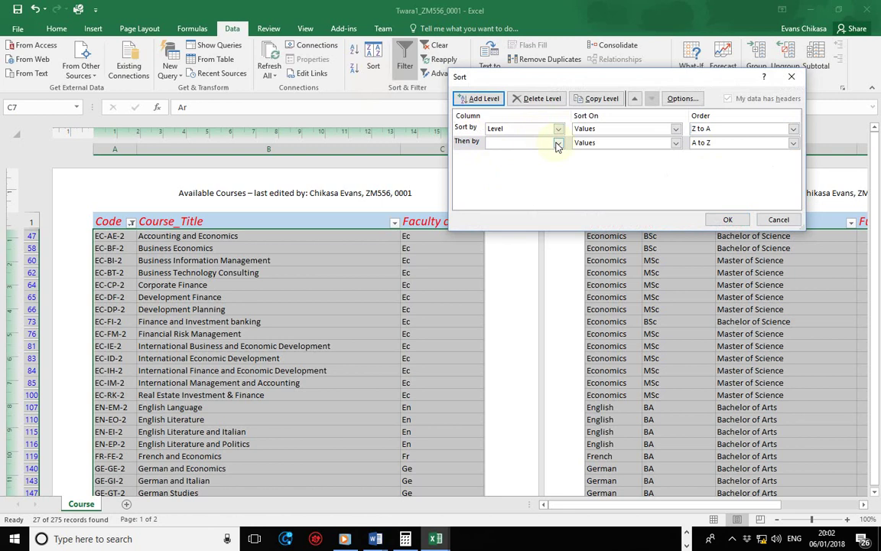
pyautogui.click(559, 143)
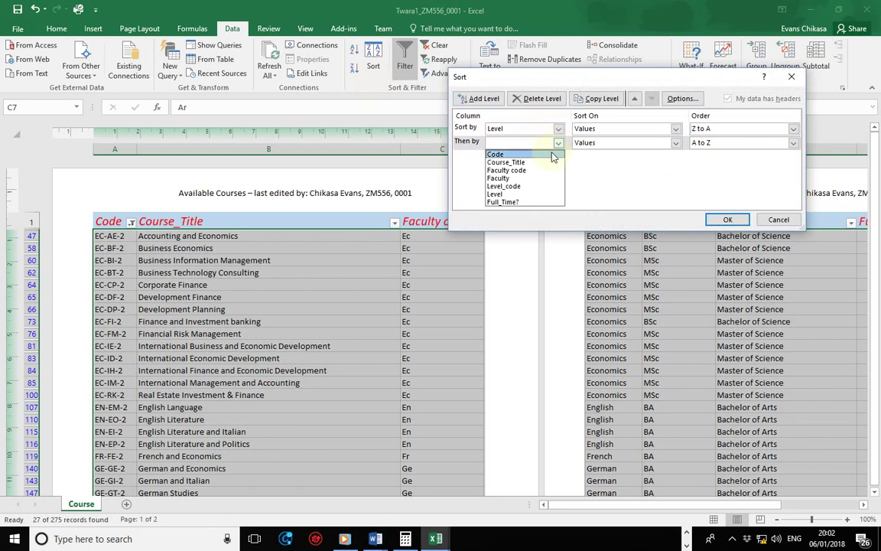
pyautogui.click(501, 178)
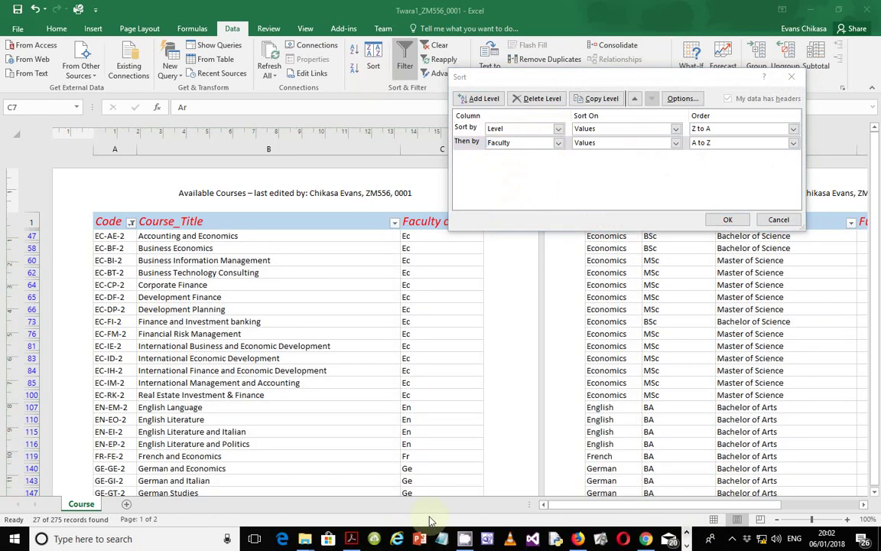
pyautogui.moveTo(351, 535)
pyautogui.moveTo(368, 484)
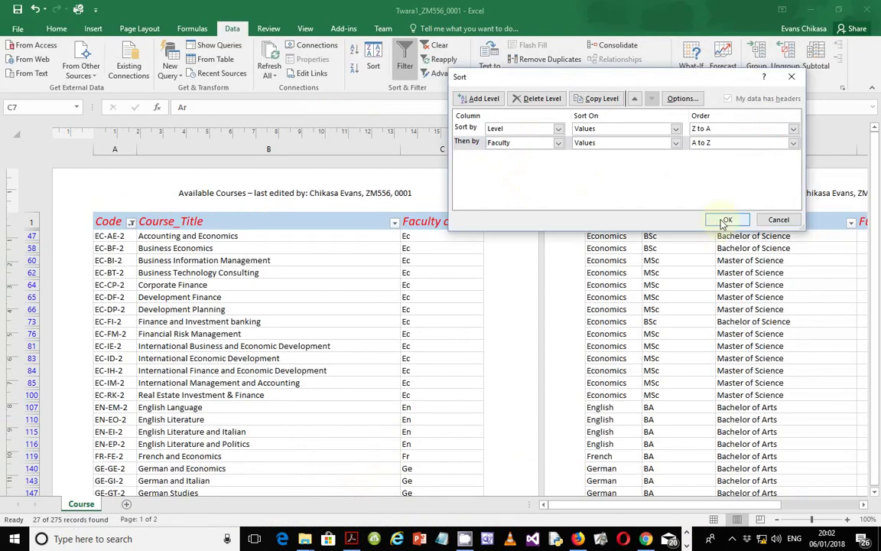
pyautogui.click(725, 220)
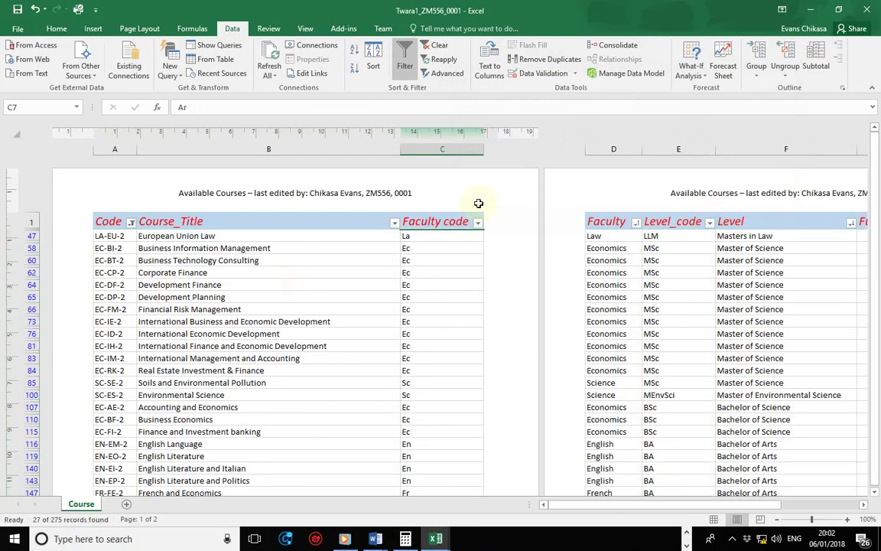
pyautogui.scroll(-2, 317, 310)
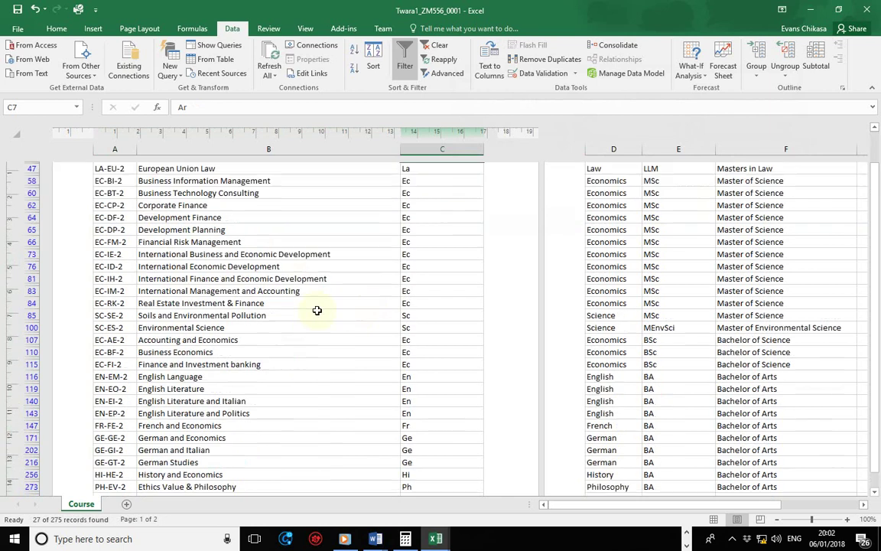
pyautogui.scroll(-1, 316, 309)
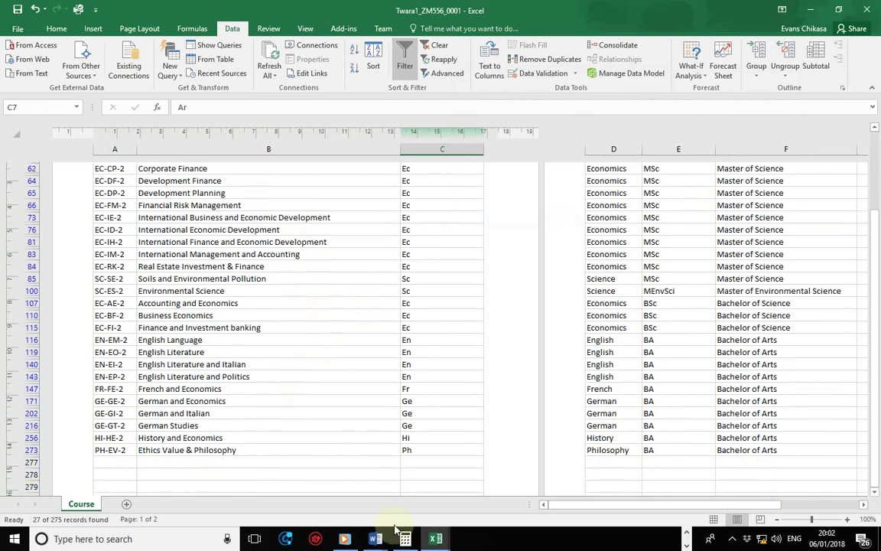
pyautogui.click(687, 538)
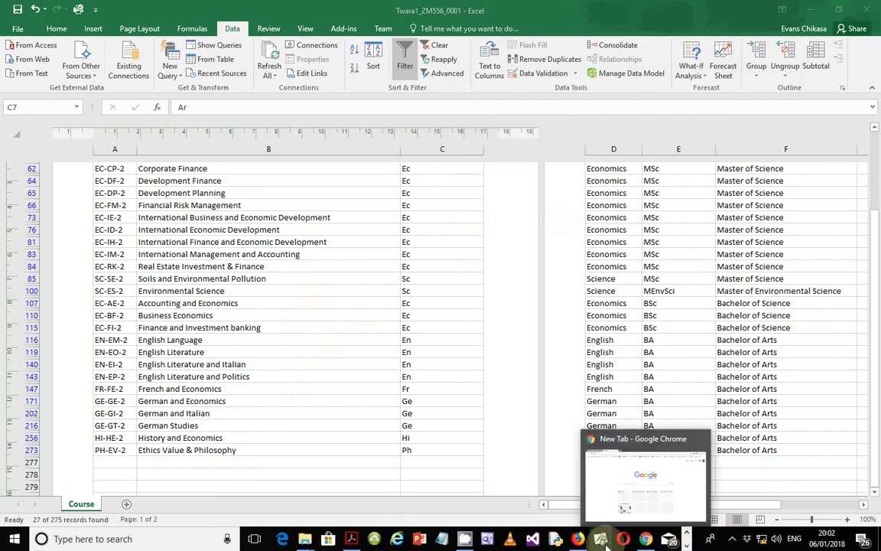
# - Recheck the Evidence 7 saving instruction in the PDF, then return to the Twara1 spreadsheet
pyautogui.click(351, 539)
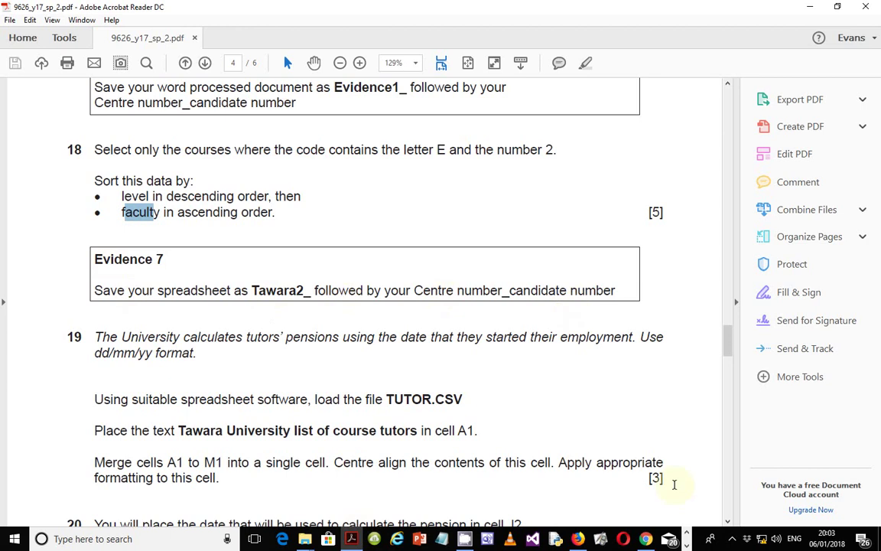
pyautogui.moveTo(436, 538)
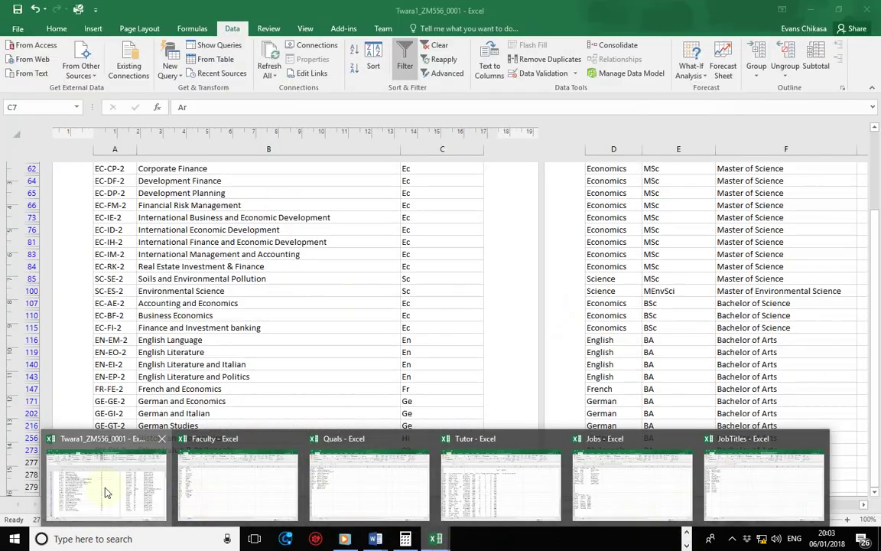
pyautogui.click(106, 491)
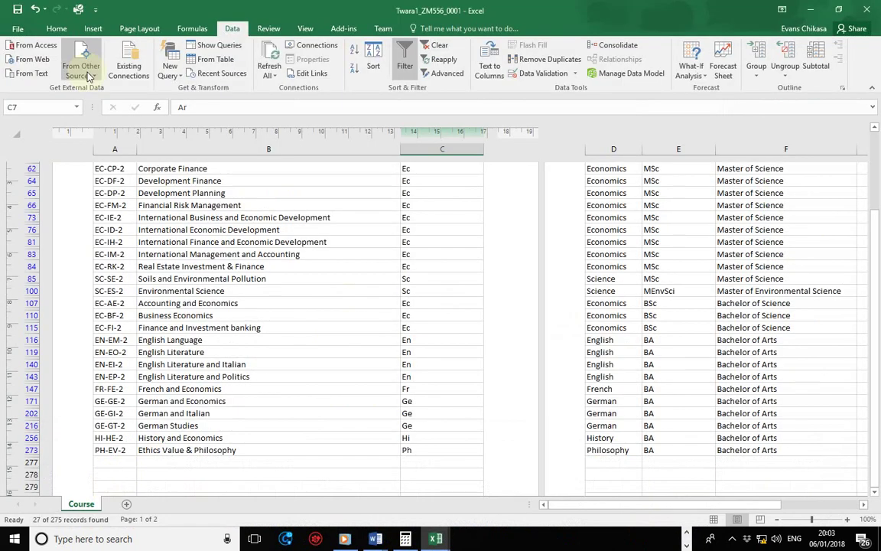
# - Save the workbook as the Twara2_ file in the current folder, replacing the existing one
pyautogui.click(18, 30)
pyautogui.click(33, 150)
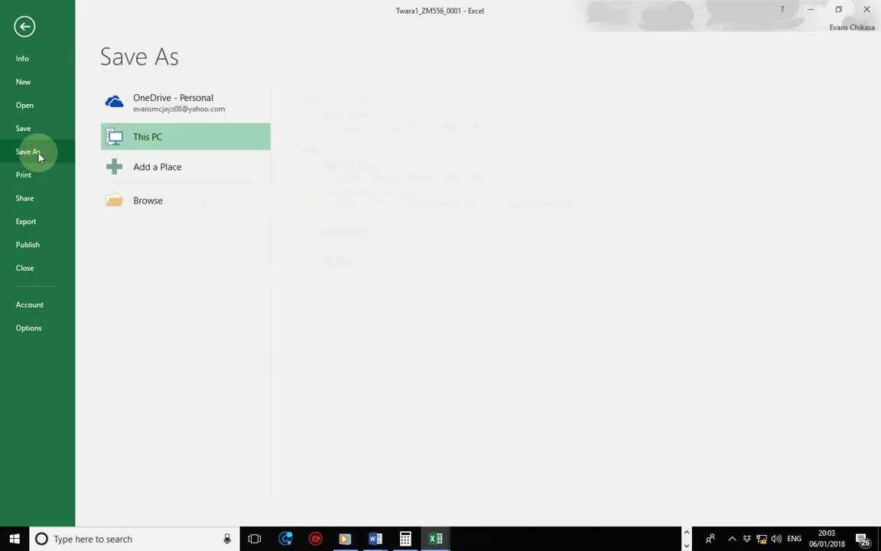
pyautogui.click(359, 130)
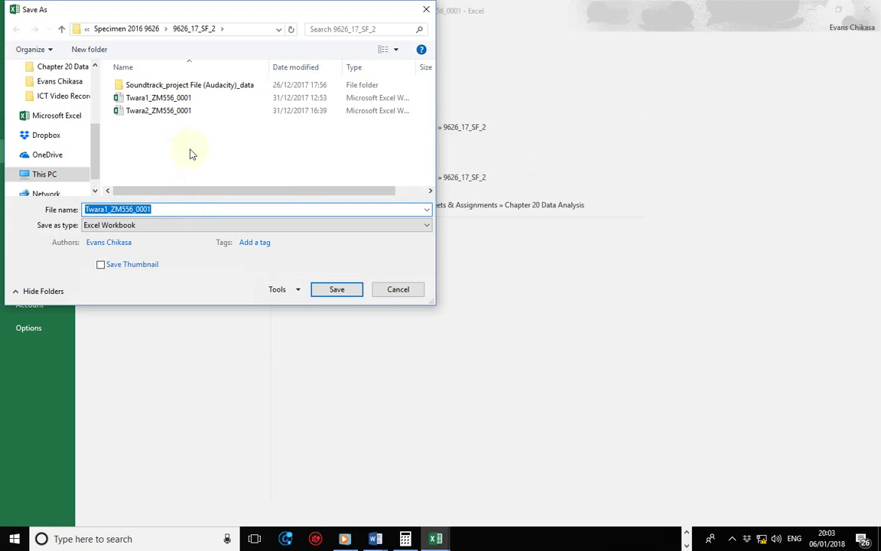
pyautogui.click(165, 112)
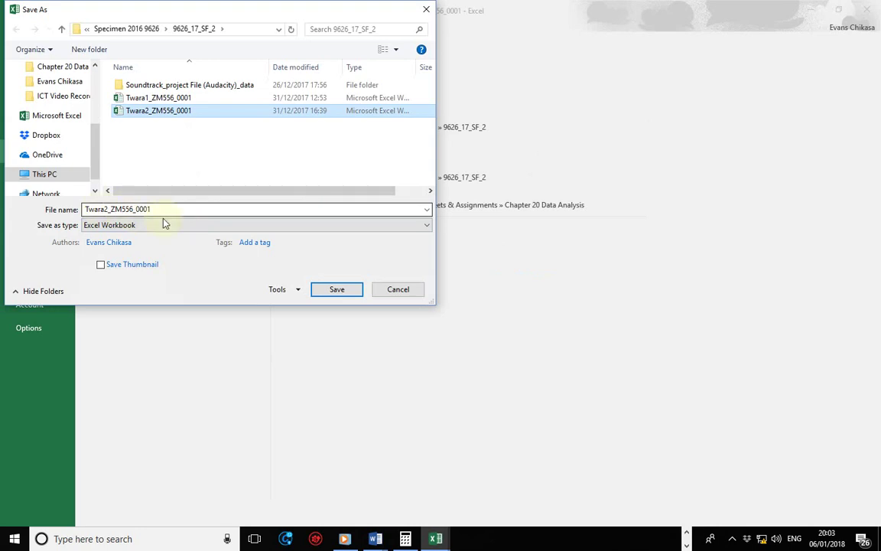
pyautogui.click(335, 289)
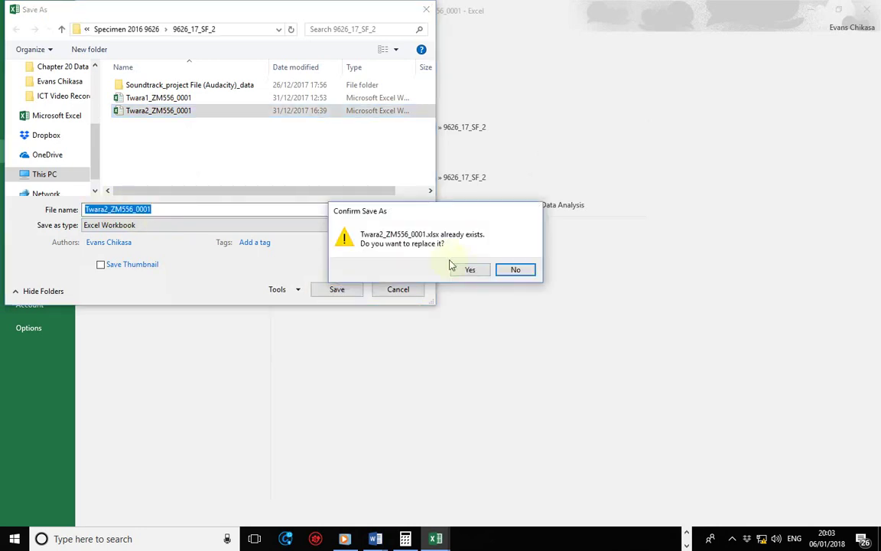
pyautogui.click(468, 269)
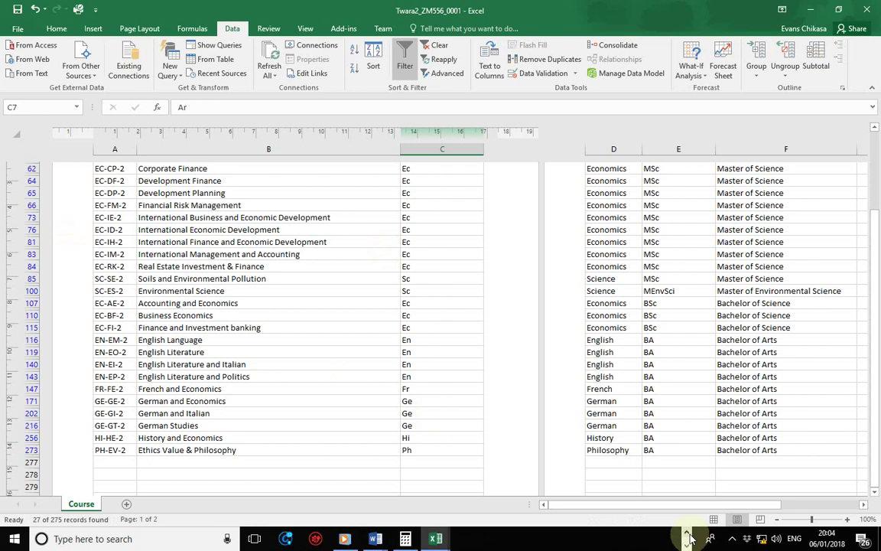
# - Use the status-bar controls so the sheet shows as page 1 of 2
pyautogui.click(686, 534)
pyautogui.click(746, 517)
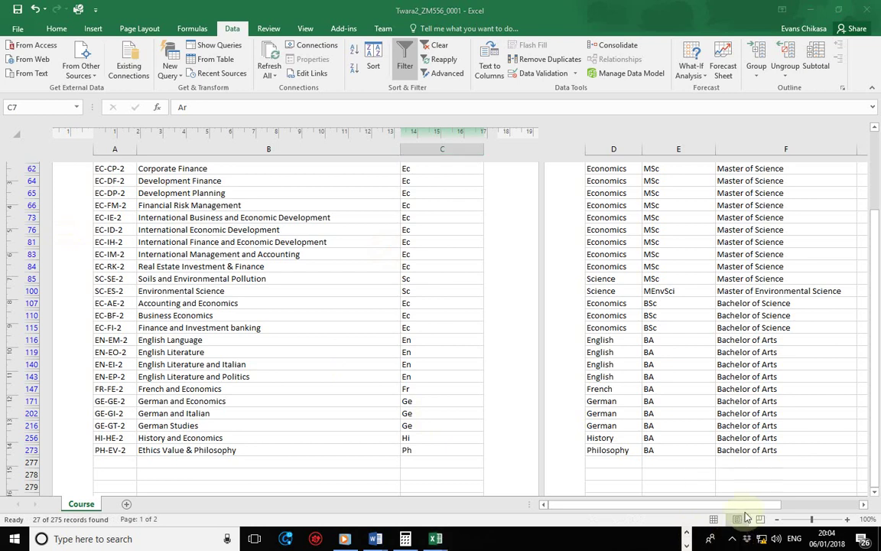
pyautogui.click(732, 539)
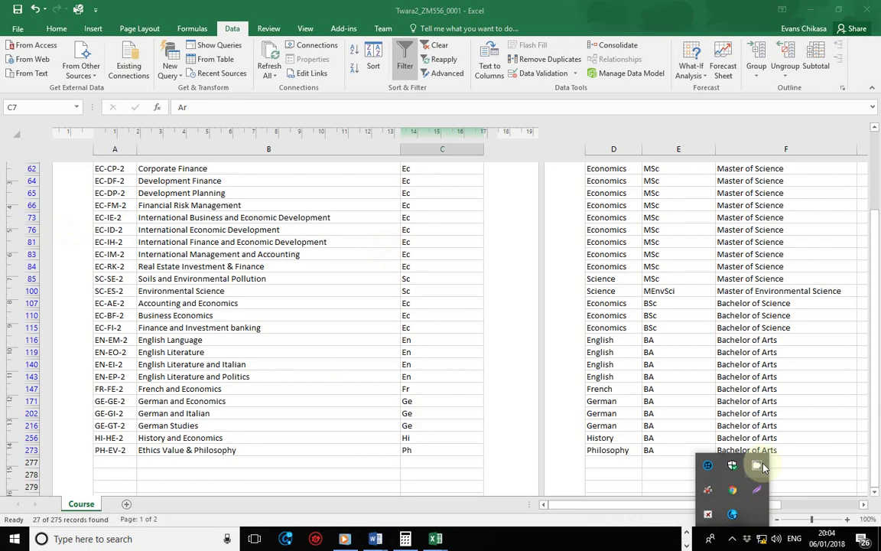